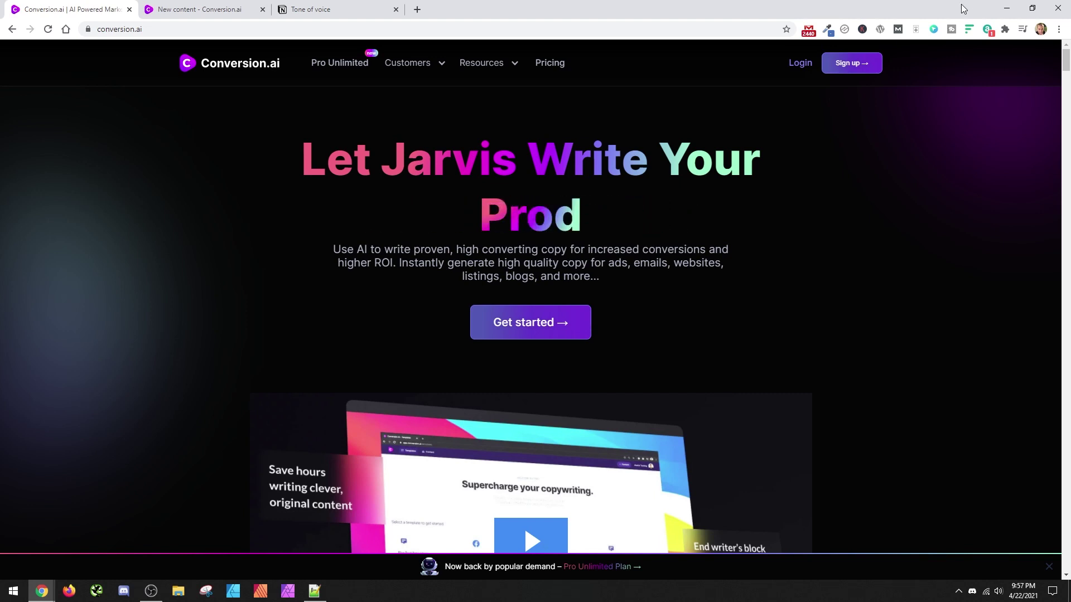
# - Examine the Conversion.ai templates in each category from Marketing Frameworks through SEO
pyautogui.hotkey('ctrl', 'Tab')
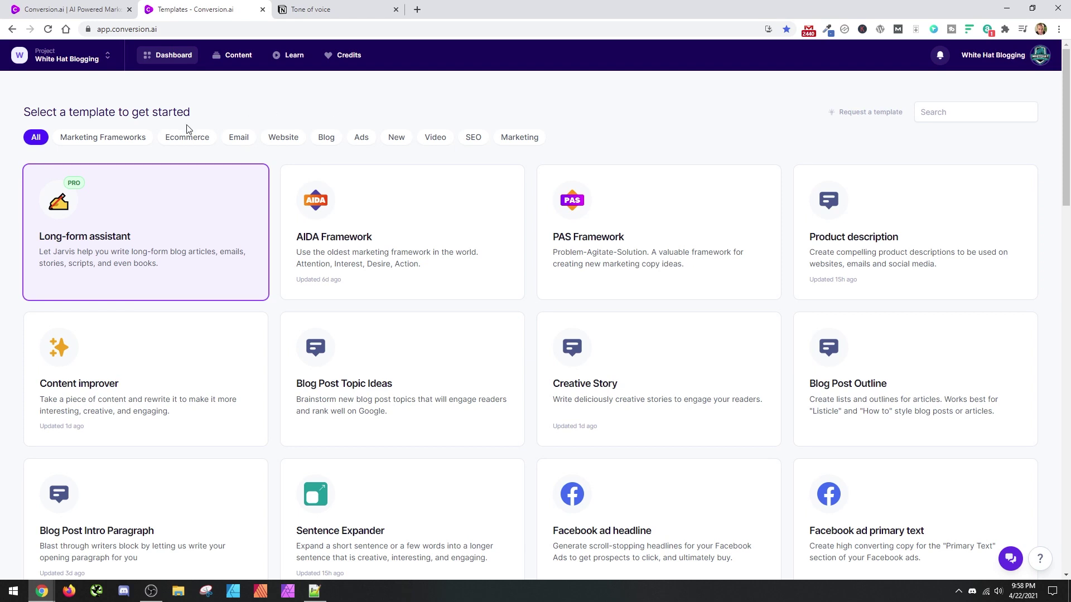
pyautogui.click(119, 140)
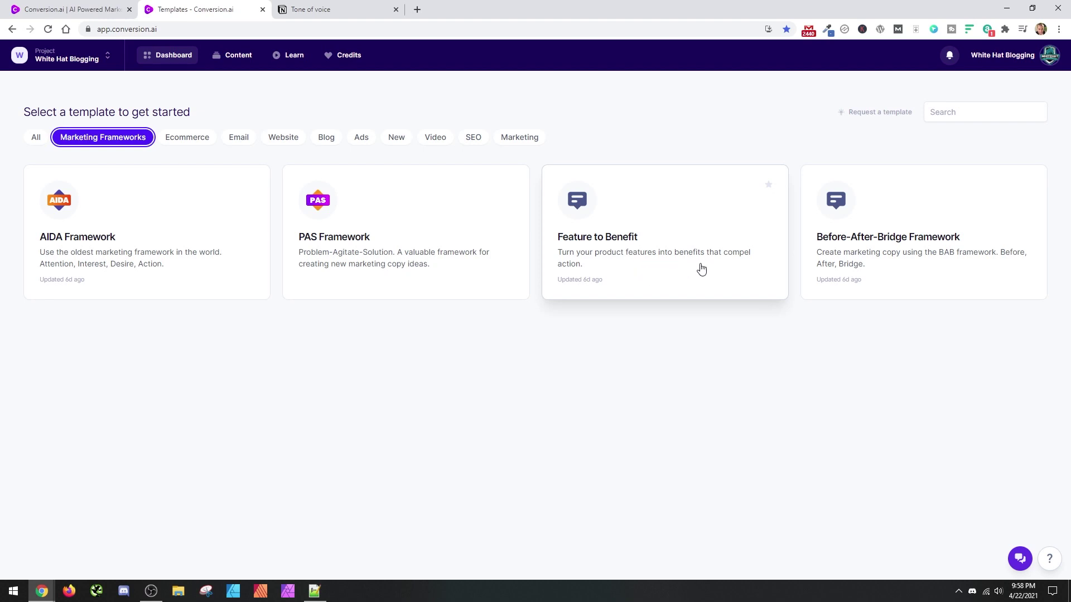
pyautogui.click(174, 139)
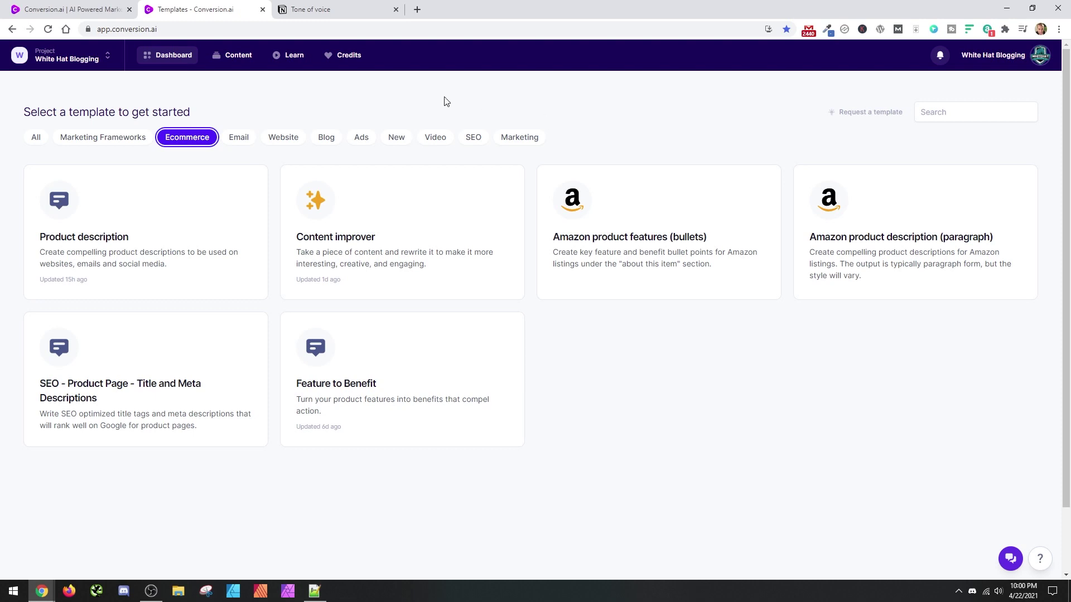
pyautogui.click(240, 139)
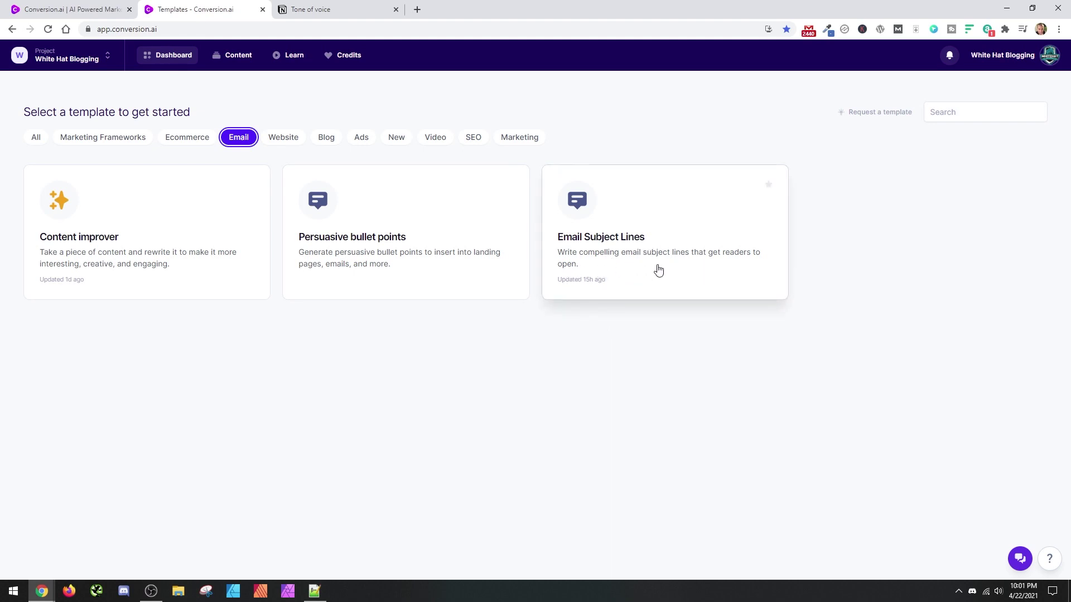
pyautogui.click(280, 140)
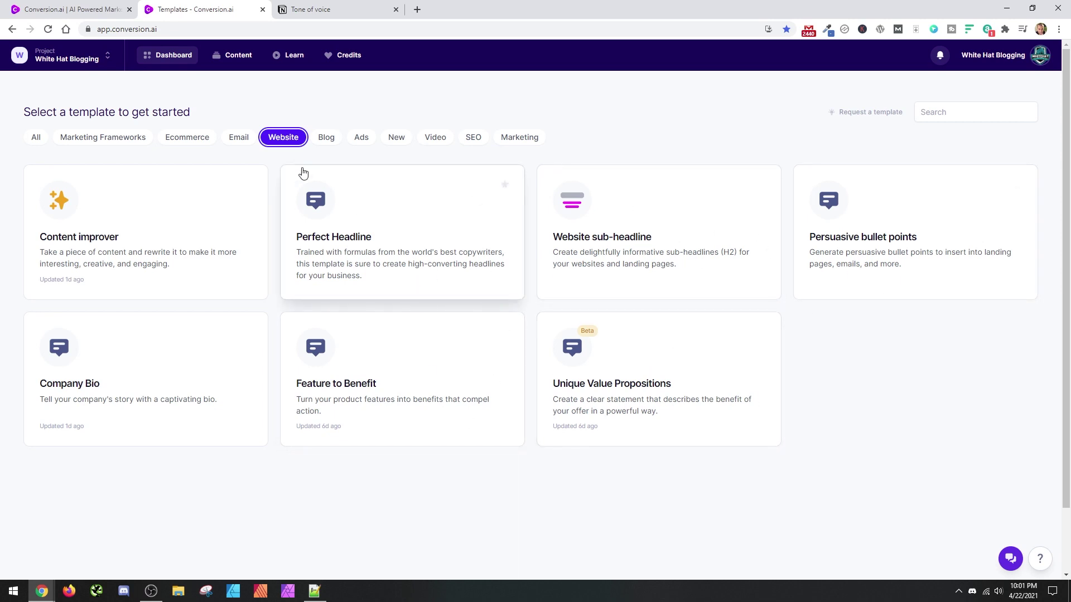
pyautogui.click(316, 144)
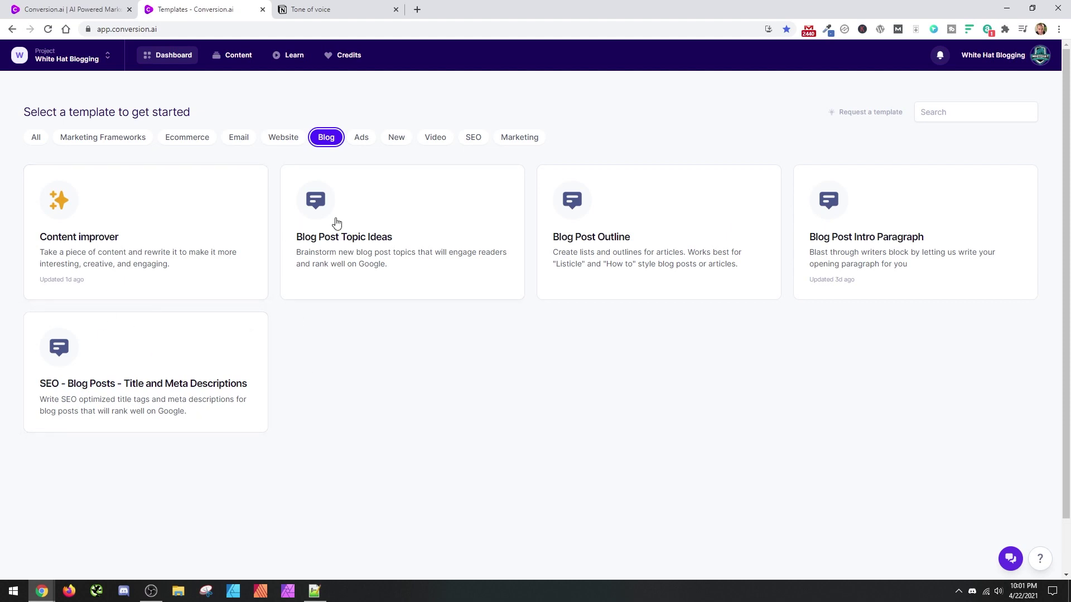
pyautogui.click(361, 143)
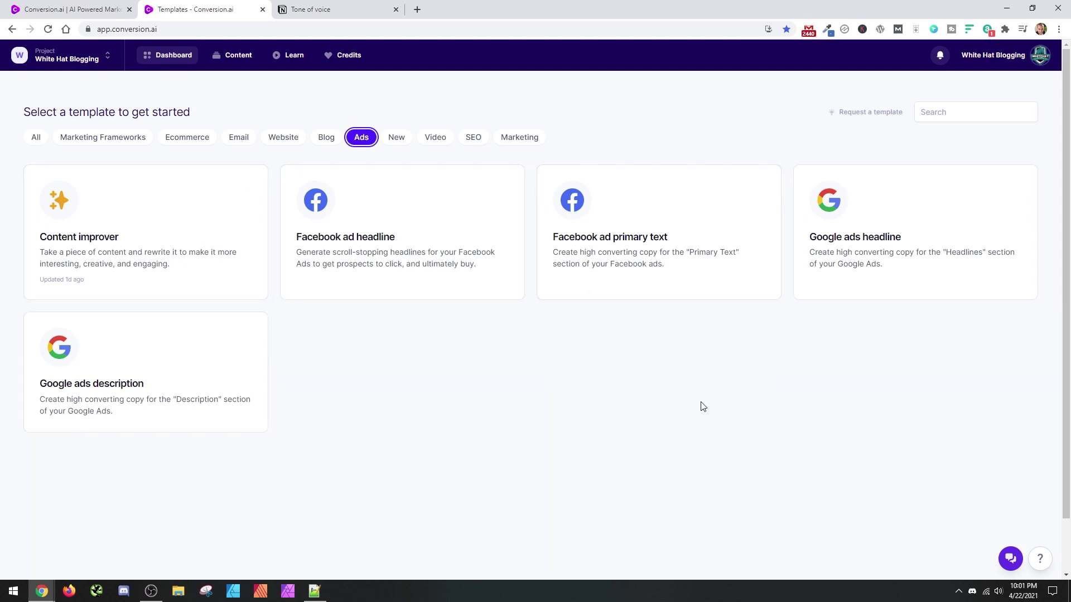
pyautogui.click(392, 141)
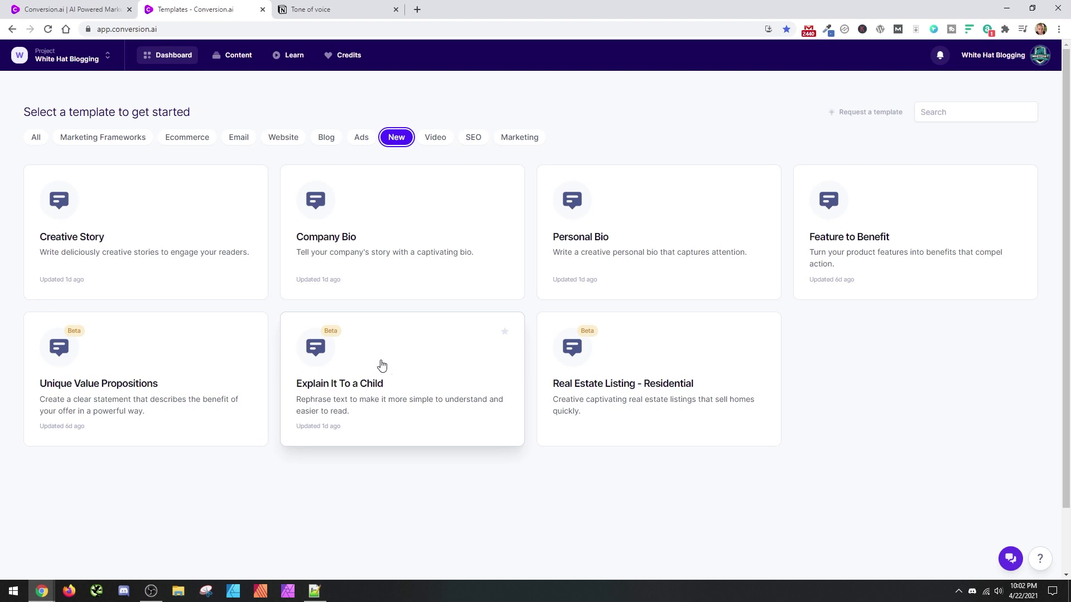
pyautogui.click(428, 139)
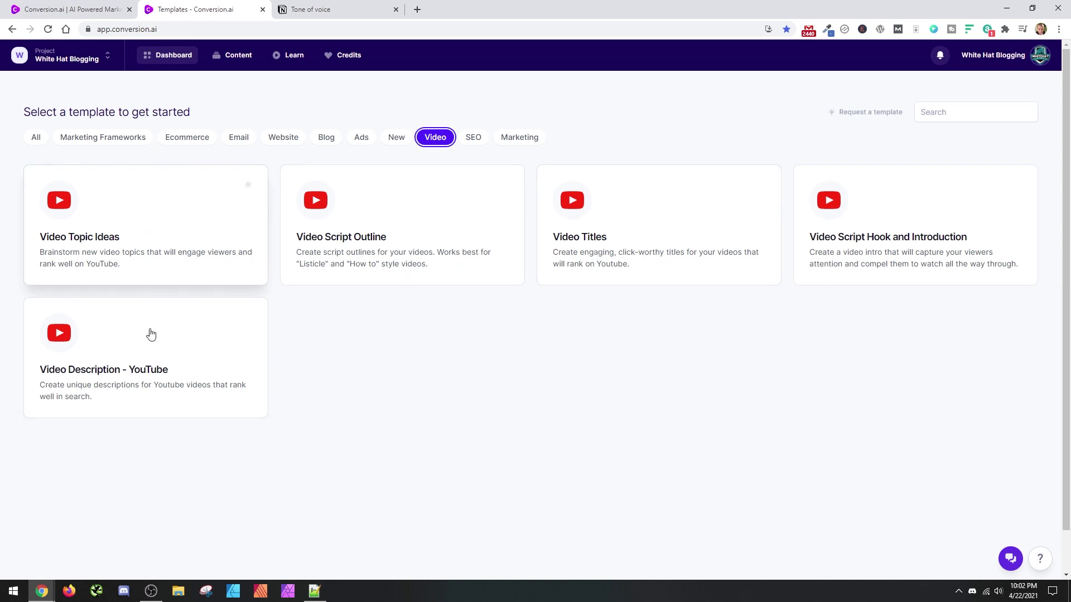
pyautogui.click(473, 139)
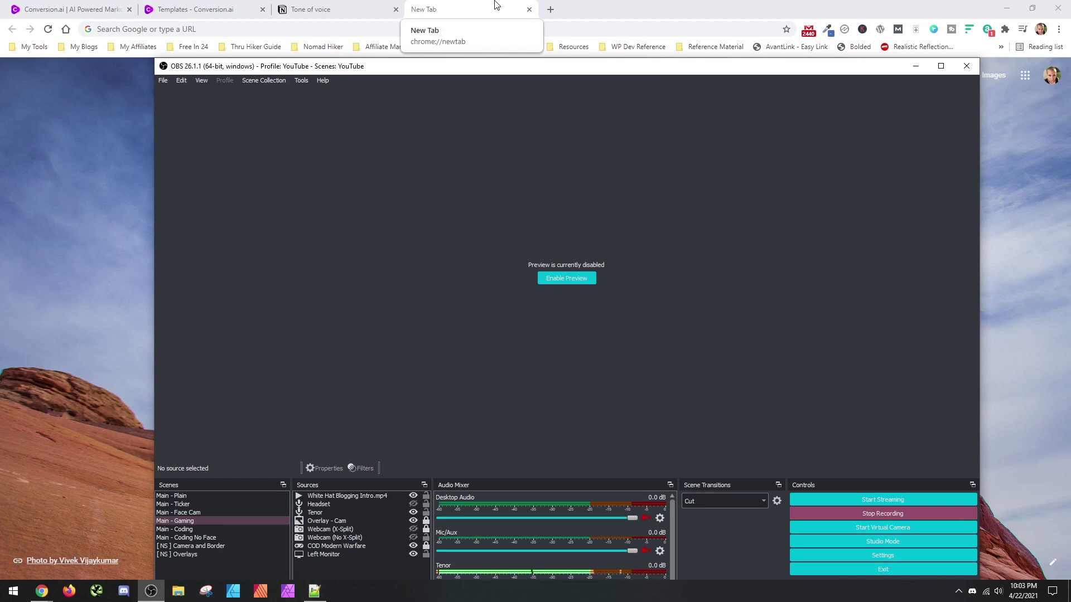
# - Search Google in the new browser tab for the suggested keyword "best ballpoint pen for drawing"
pyautogui.click(494, 4)
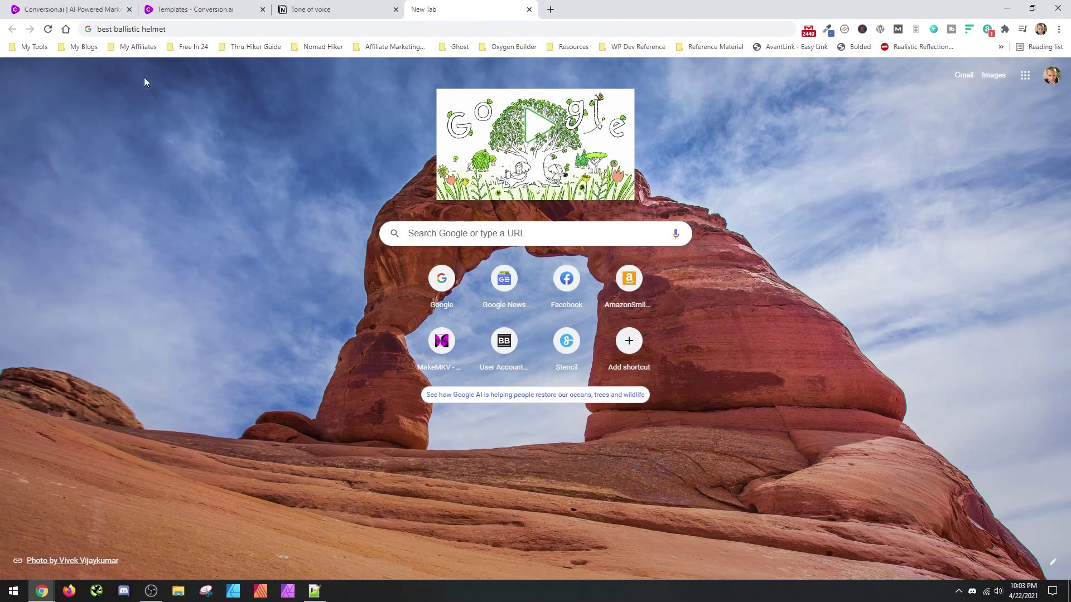
pyautogui.click(190, 29)
pyautogui.click(191, 29)
pyautogui.press('BackSpace')
pyautogui.press('BackSpace')
pyautogui.press('BackSpace')
pyautogui.press('BackSpace')
pyautogui.press('BackSpace')
pyautogui.press('BackSpace')
pyautogui.press('BackSpace')
pyautogui.press('BackSpace')
pyautogui.press('BackSpace')
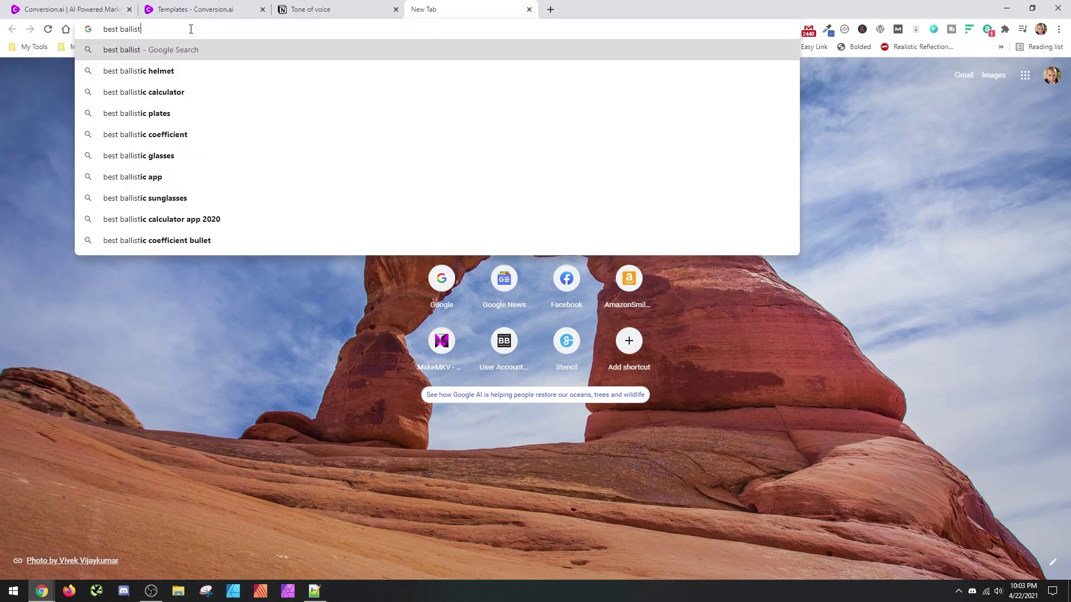
pyautogui.press('BackSpace')
pyautogui.press('BackSpace')
pyautogui.press('BackSpace')
pyautogui.write('point')
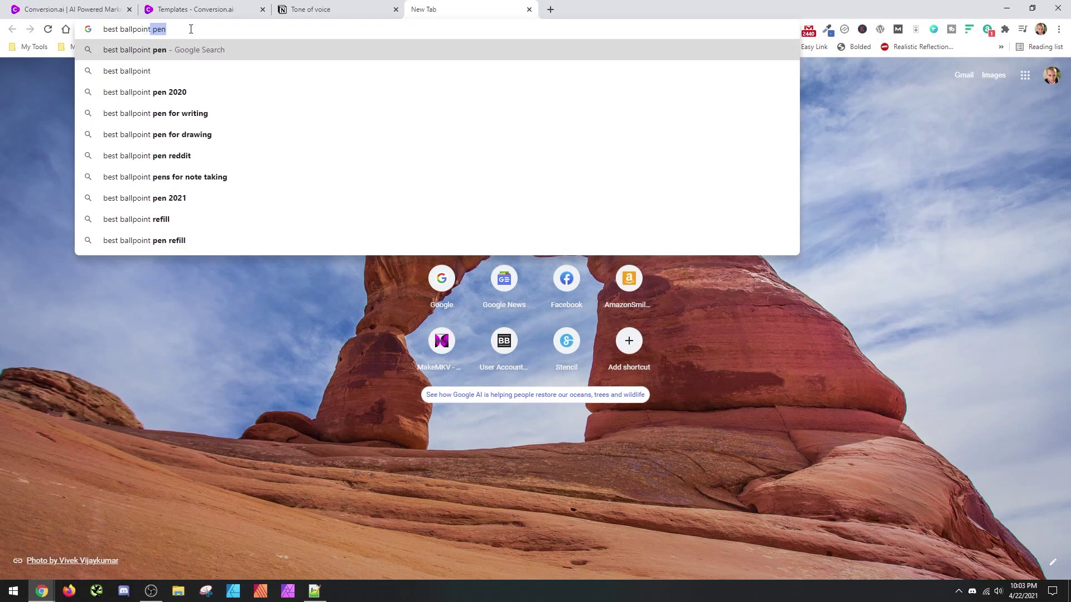
pyautogui.write(' p')
pyautogui.press('Down')
pyautogui.press('Down')
pyautogui.press('Down')
pyautogui.press('Down')
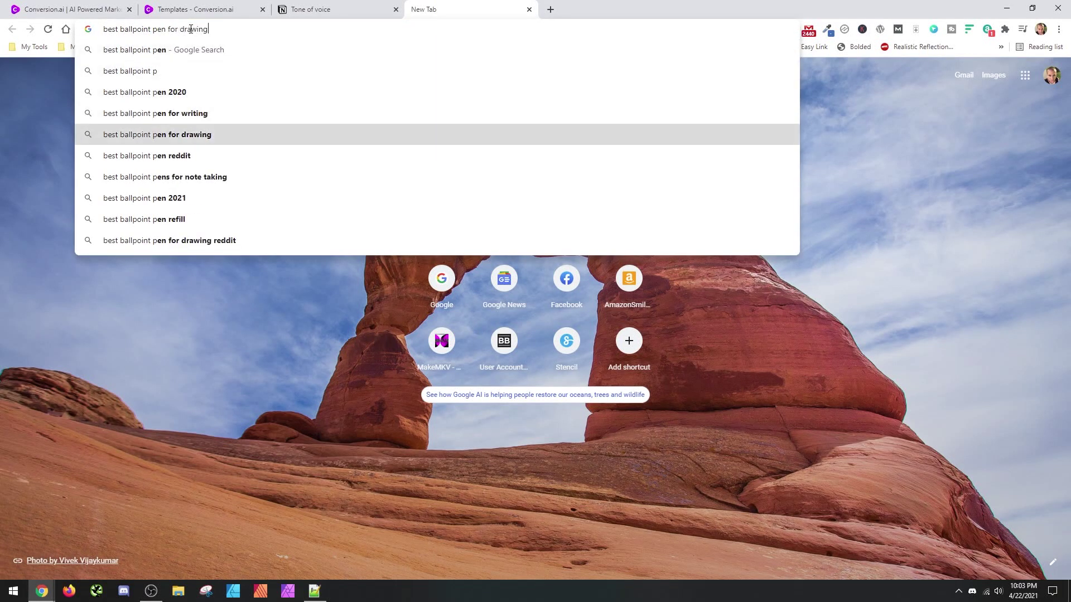
pyautogui.press('Return')
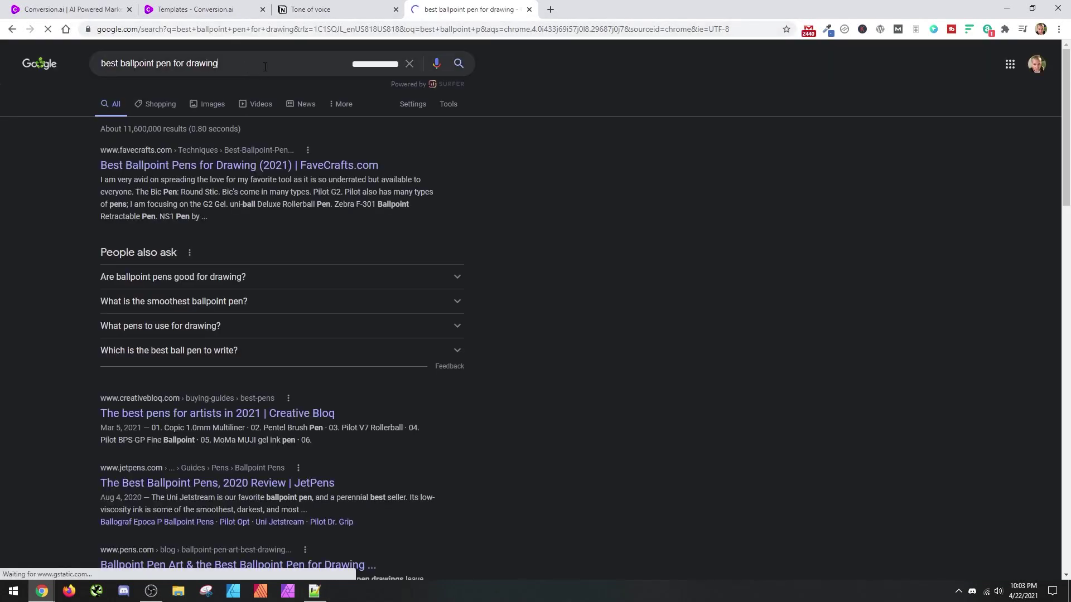
pyautogui.click(267, 63)
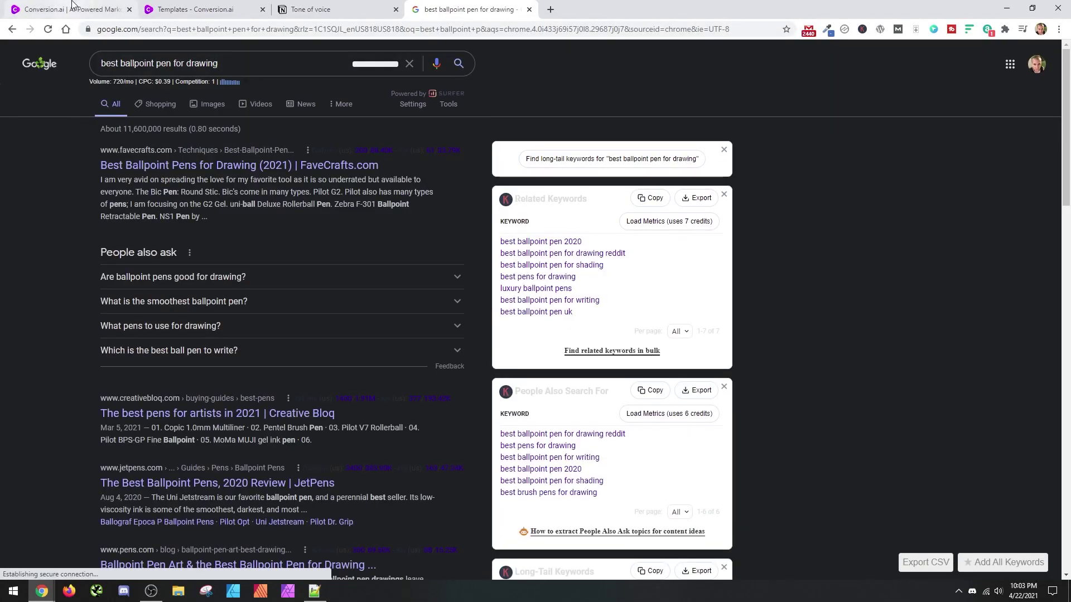
# - Return to Conversion.ai and start a new document with the Long-form assistant
pyautogui.click(199, 5)
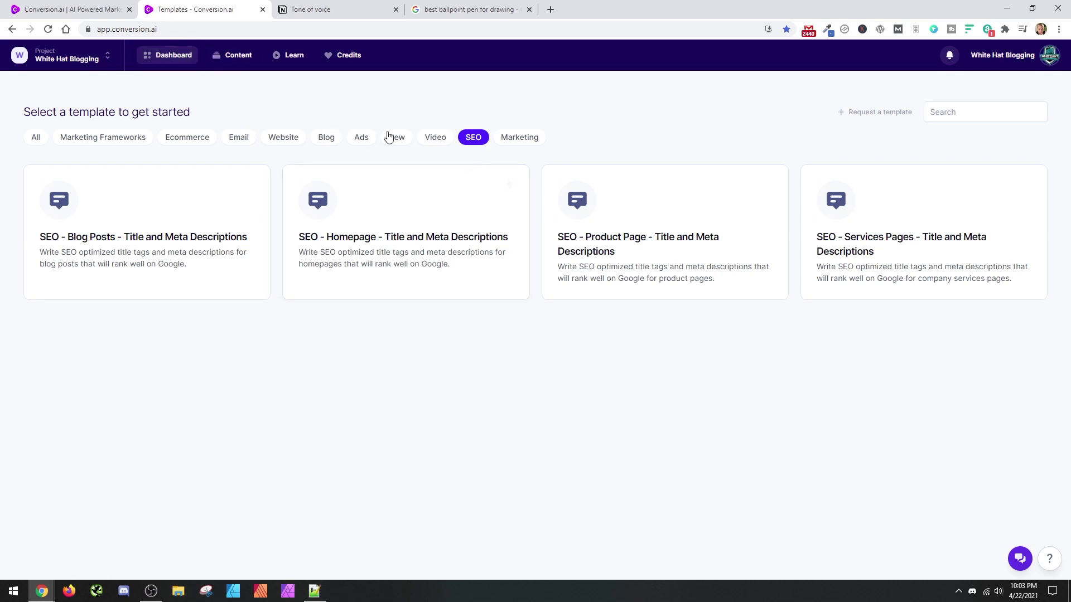
pyautogui.click(237, 58)
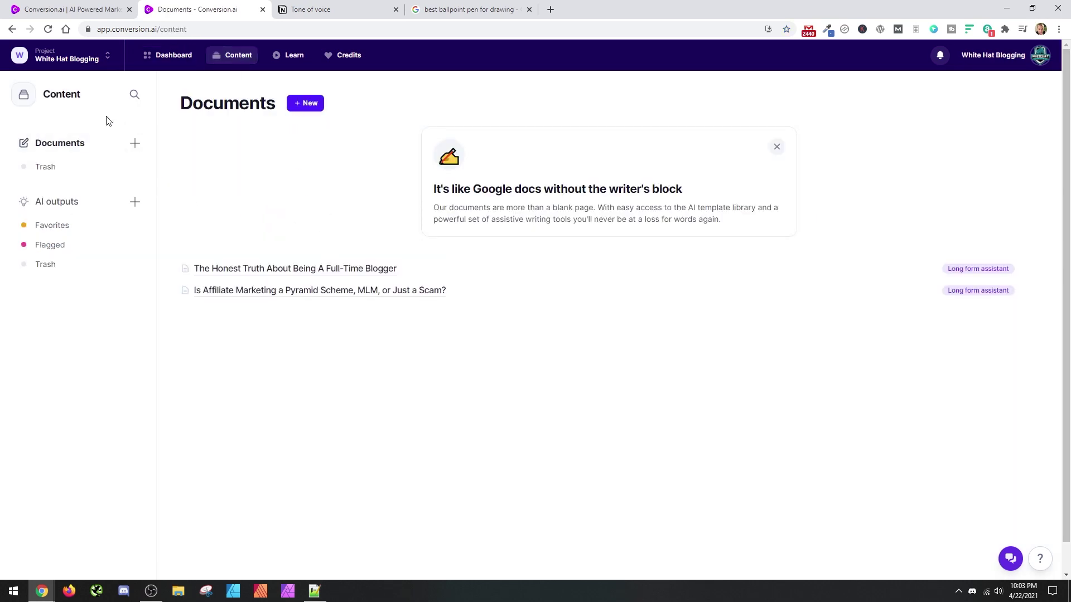
pyautogui.click(168, 55)
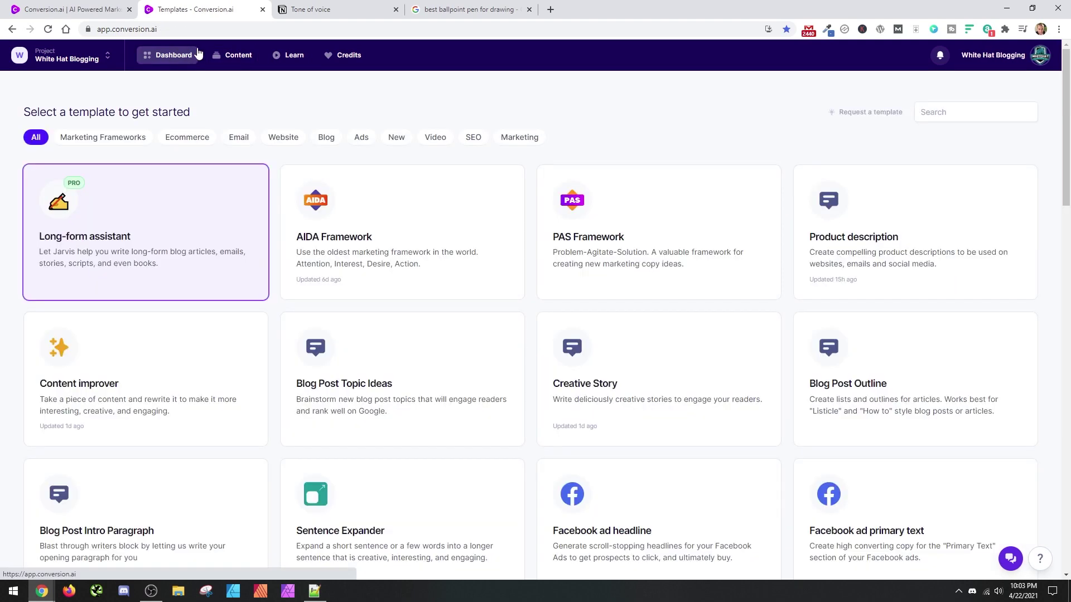
pyautogui.click(148, 215)
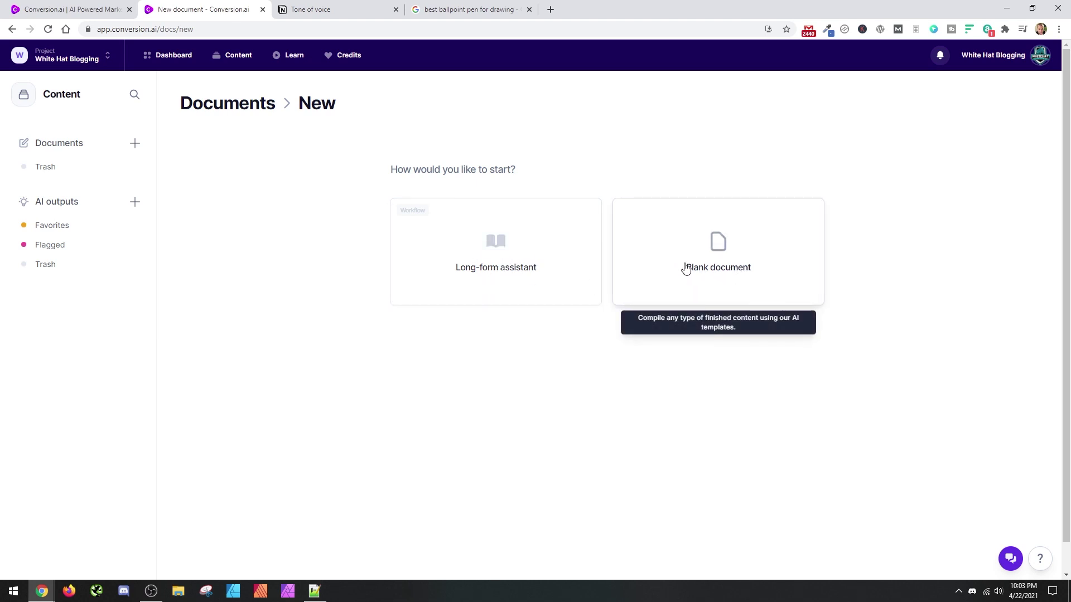
pyautogui.click(482, 252)
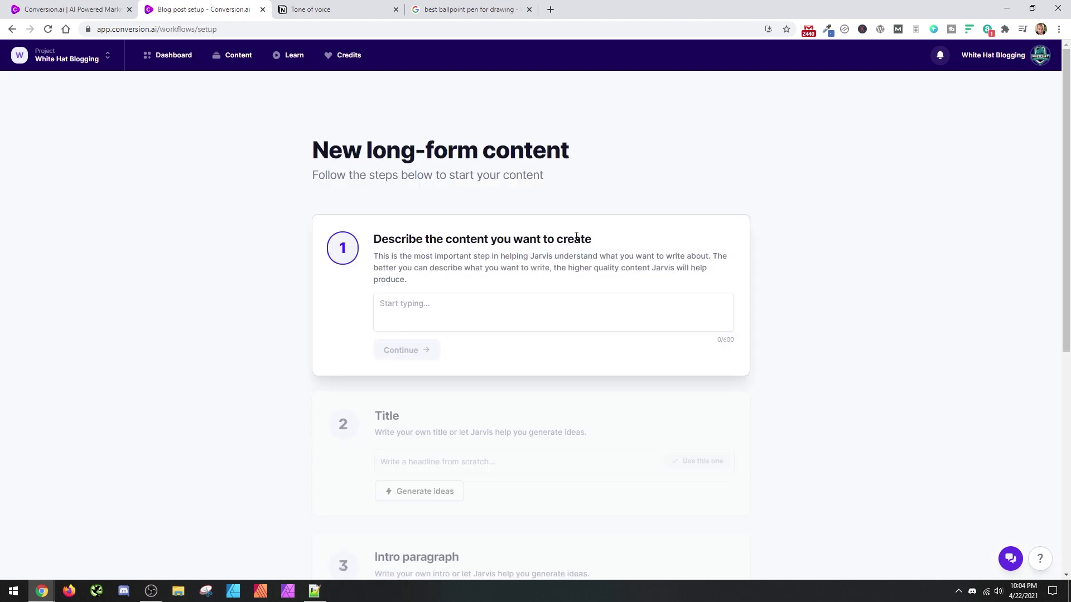
# - Describe the content as "7 best ballpoint pen for drawing art and calligraphy" and continue to the title stage
pyautogui.click(499, 310)
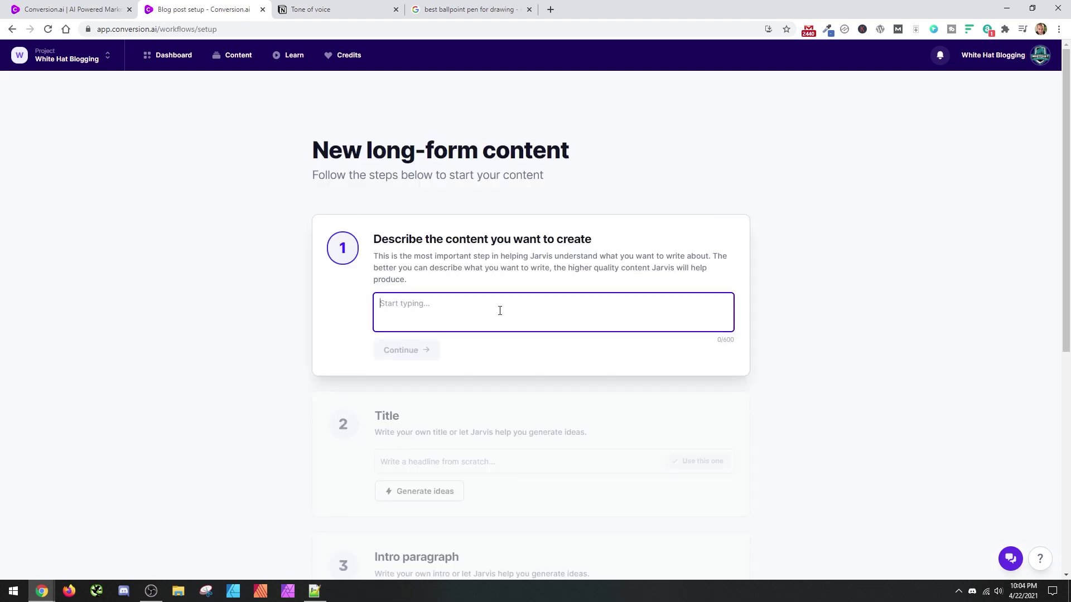
pyautogui.write('best ballpoint pen for drawing')
pyautogui.click(381, 305)
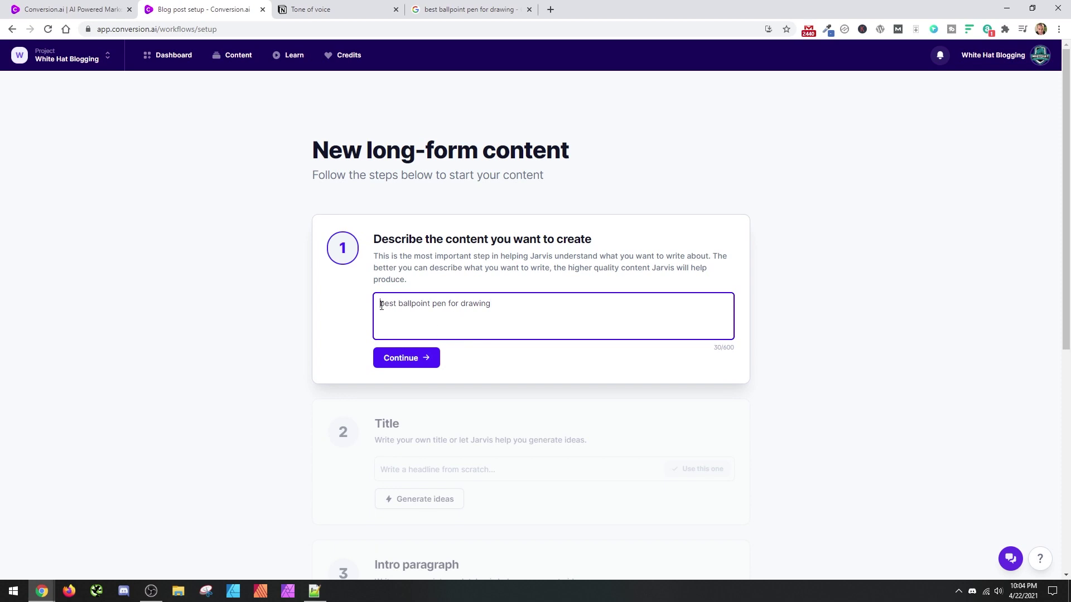
pyautogui.write('7 ')
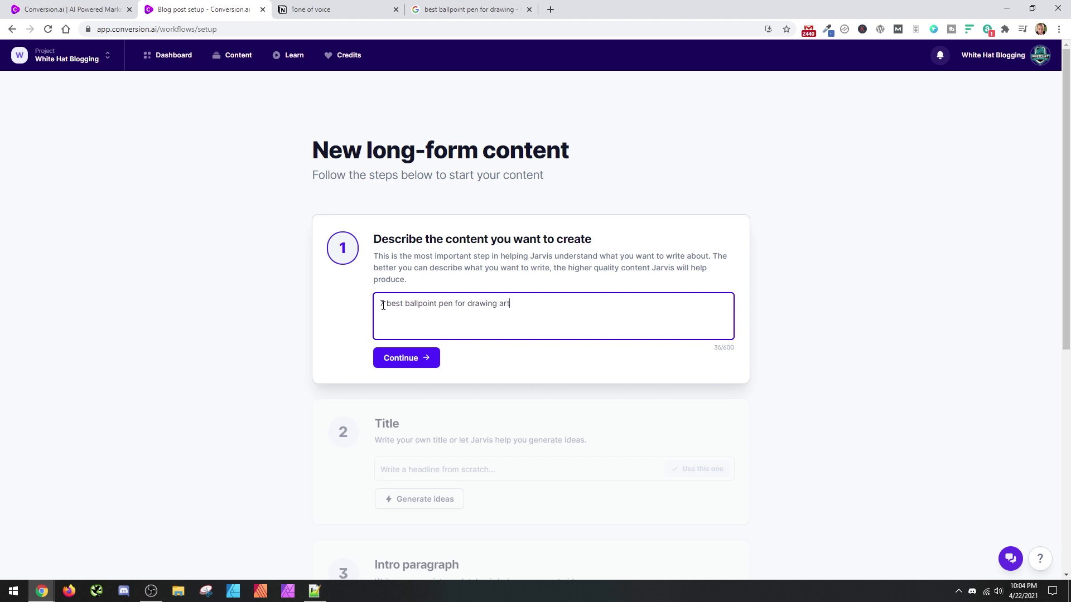
pyautogui.write(' and calligraphy')
pyautogui.click(409, 359)
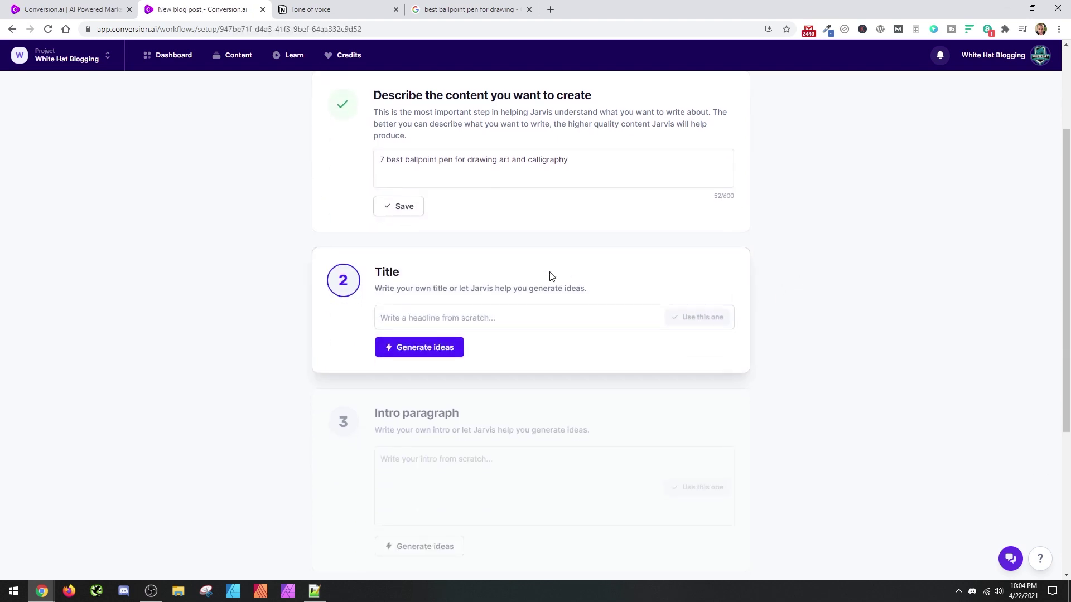
# - Generate two batches of title ideas for the article and look through them
pyautogui.click(444, 350)
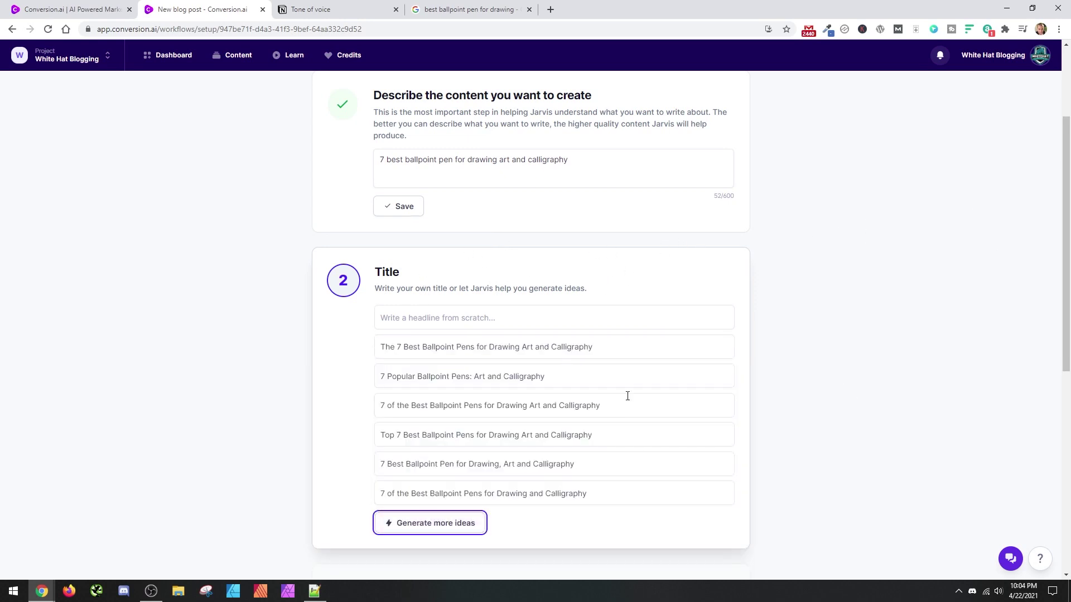
pyautogui.click(468, 524)
pyautogui.scroll(-1, 288, 212)
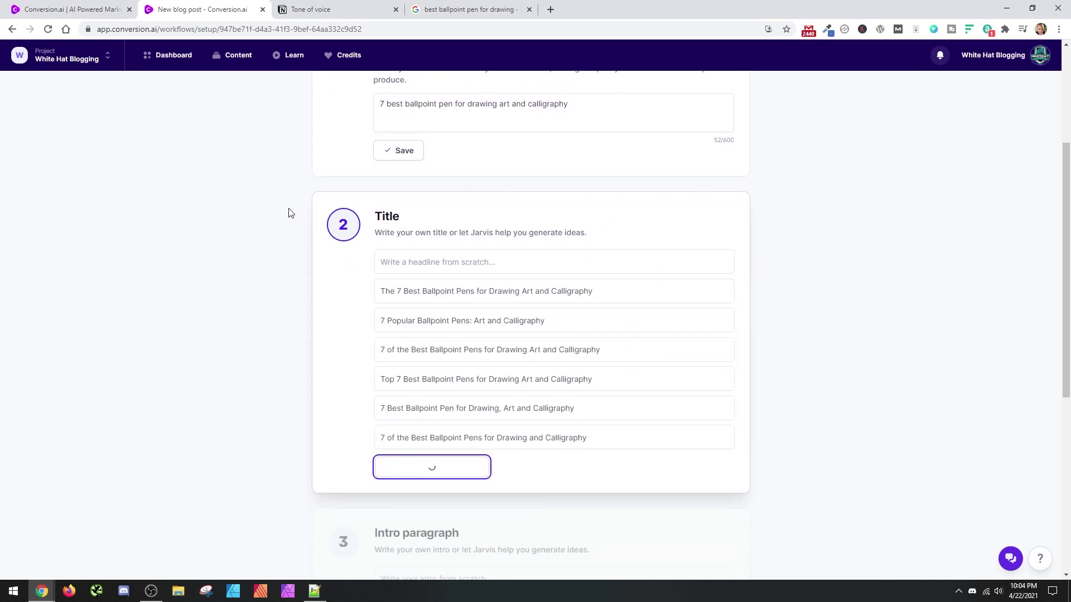
pyautogui.scroll(-2, 288, 213)
pyautogui.scroll(-1, 573, 411)
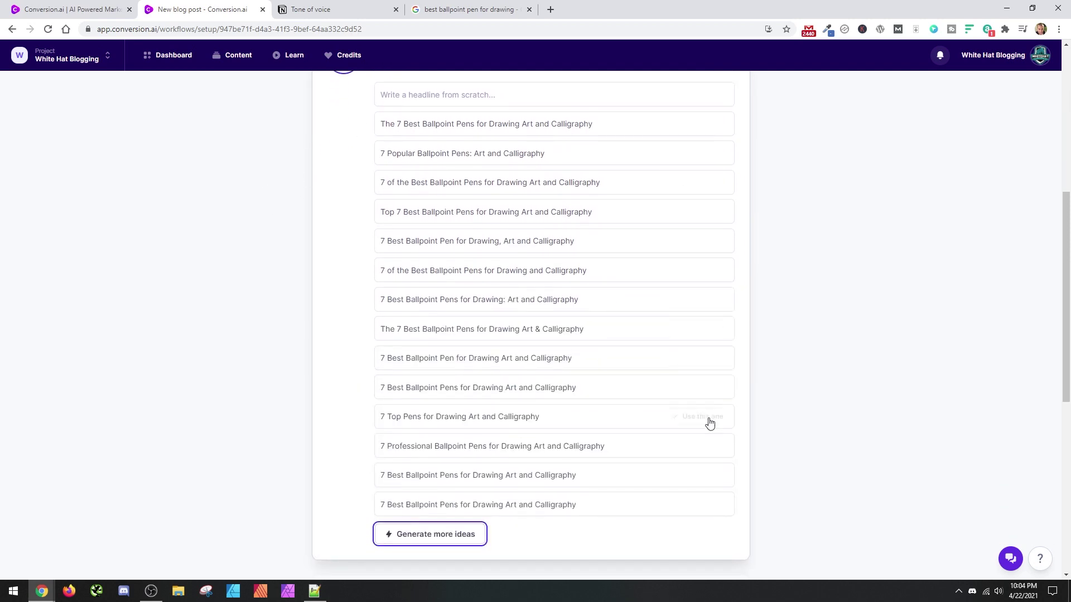
# - Remove the leading "7" and the ending "art and calligraphy" from the content description
pyautogui.scroll(3, 536, 333)
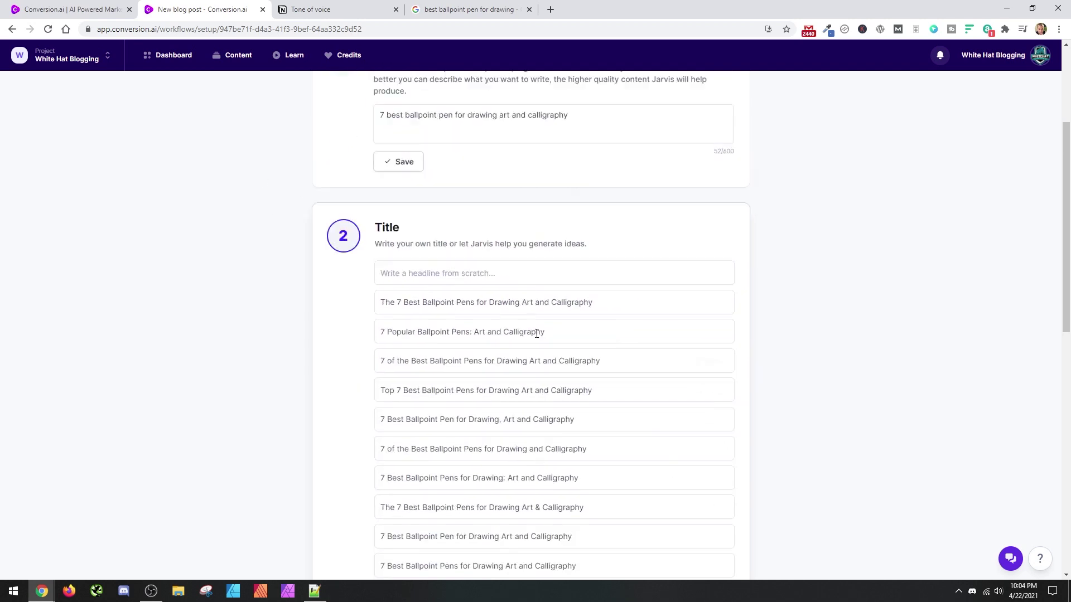
pyautogui.scroll(3, 536, 333)
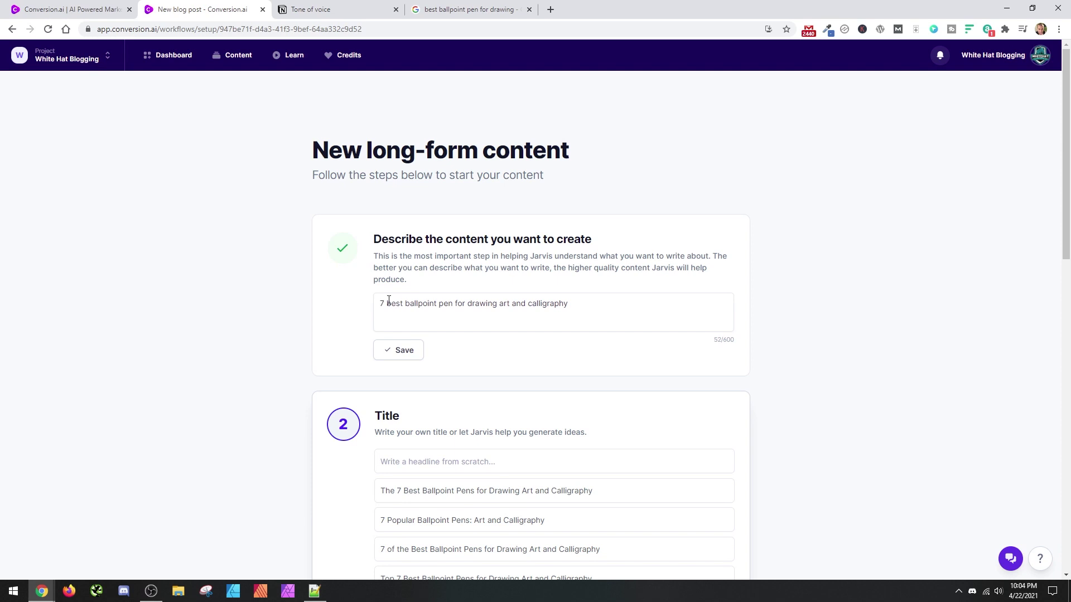
pyautogui.moveTo(389, 301); pyautogui.dragTo(383, 302)
pyautogui.press('BackSpace')
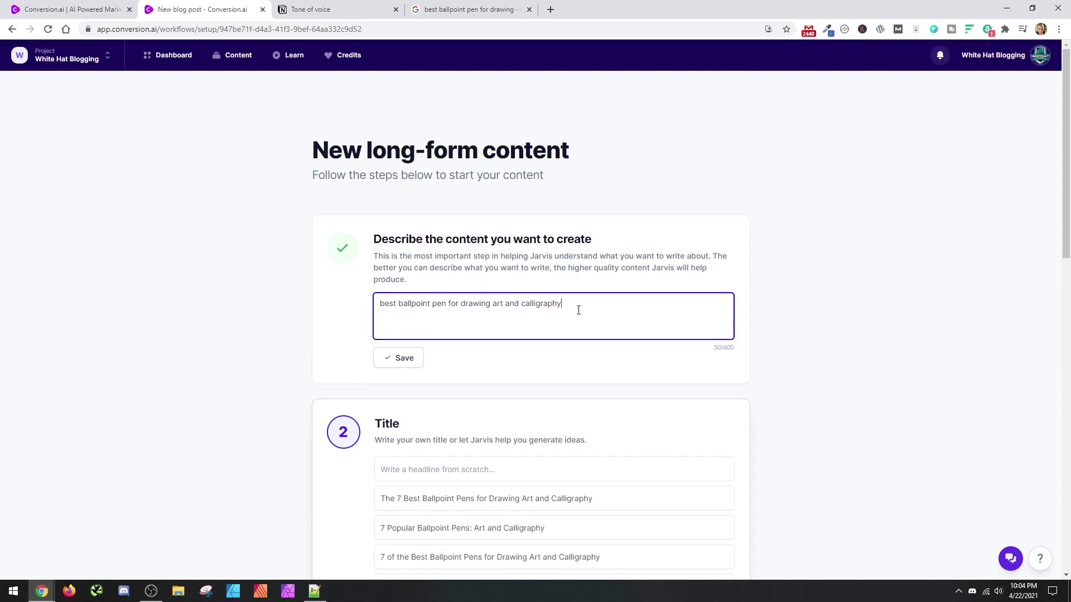
pyautogui.moveTo(578, 310); pyautogui.dragTo(491, 306)
pyautogui.press('BackSpace')
# - Generate more title ideas and use "The Ultimate Guide to 7 Best Ballpoint Pens for Drawing Art and Calligraphy" as the title
pyautogui.scroll(-10, 450, 316)
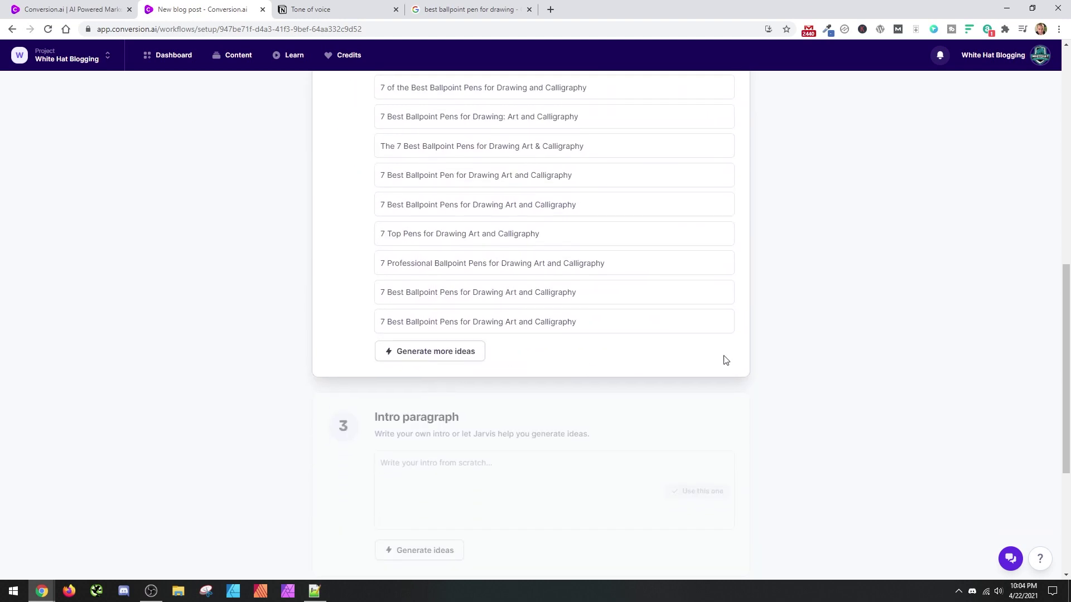
pyautogui.click(449, 352)
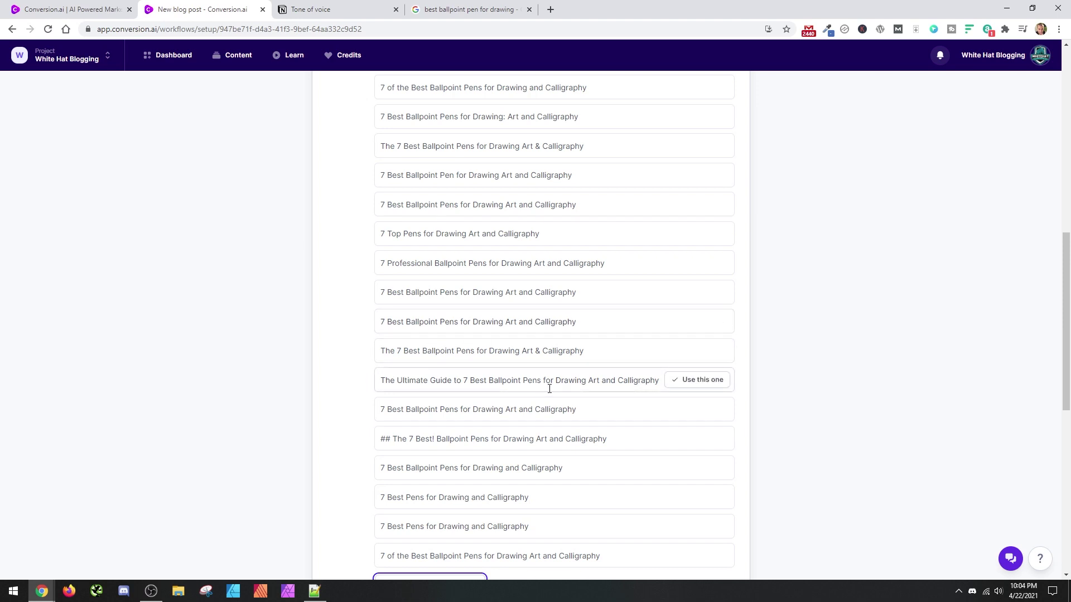
pyautogui.scroll(-2, 492, 389)
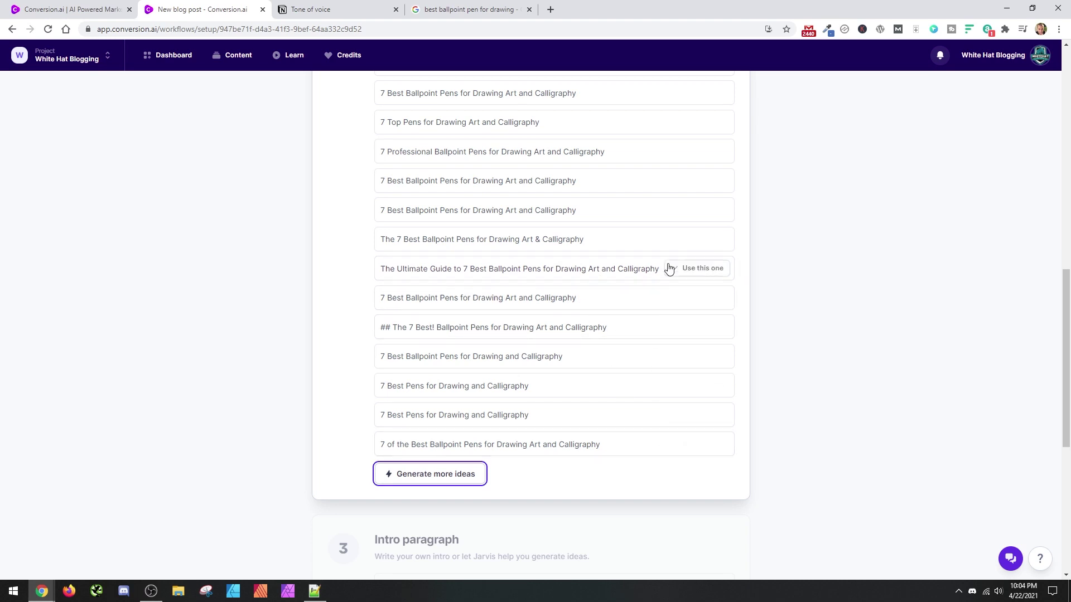
pyautogui.click(697, 269)
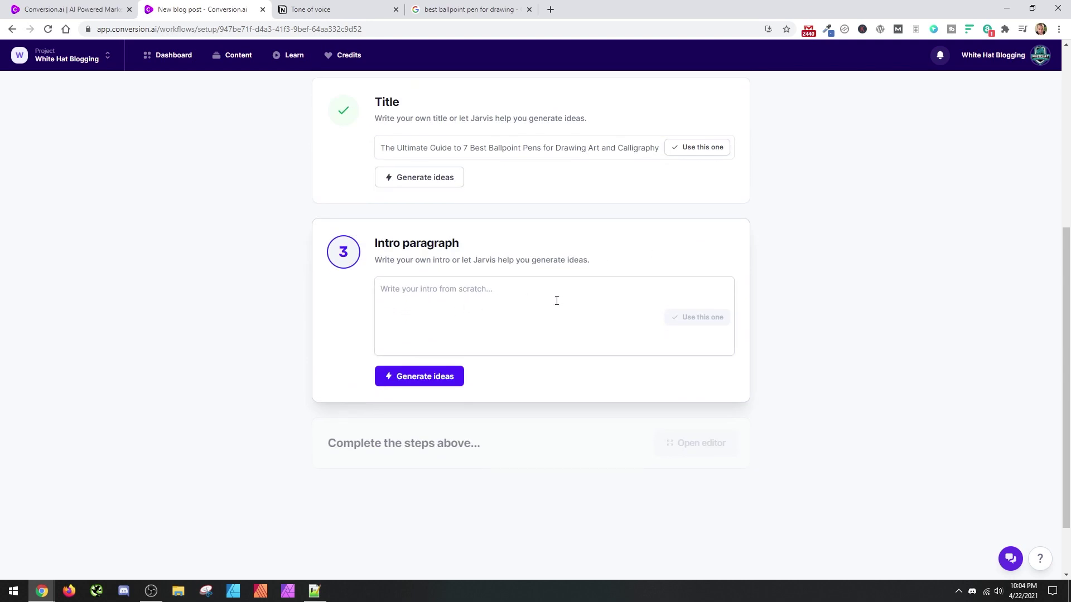
# - Generate intro paragraph ideas and use the one beginning "When it comes to art, there are many different tools and mediums"
pyautogui.click(426, 380)
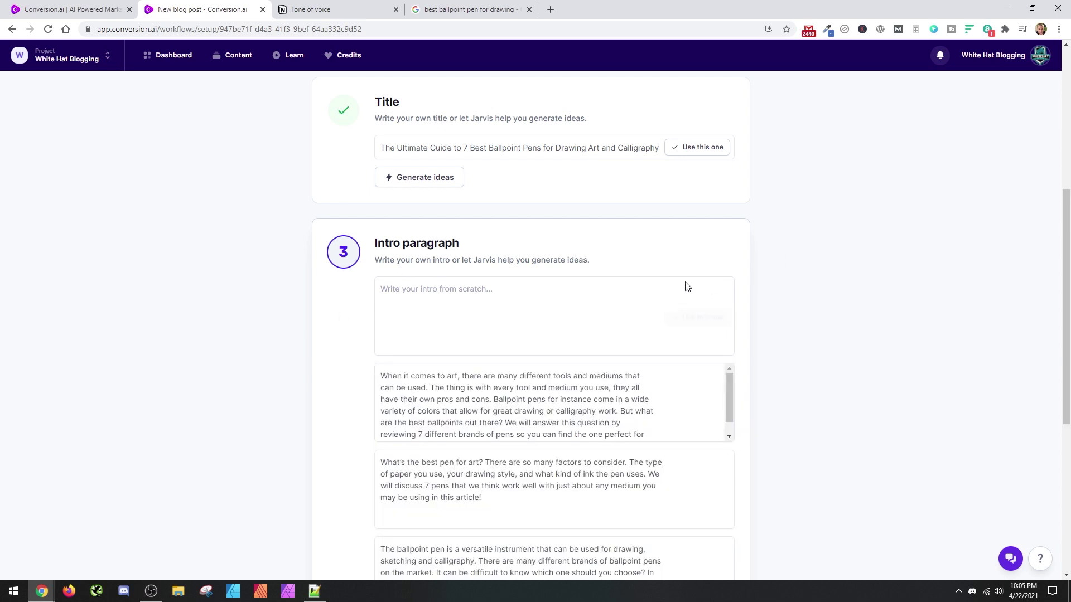
pyautogui.scroll(-2, 820, 273)
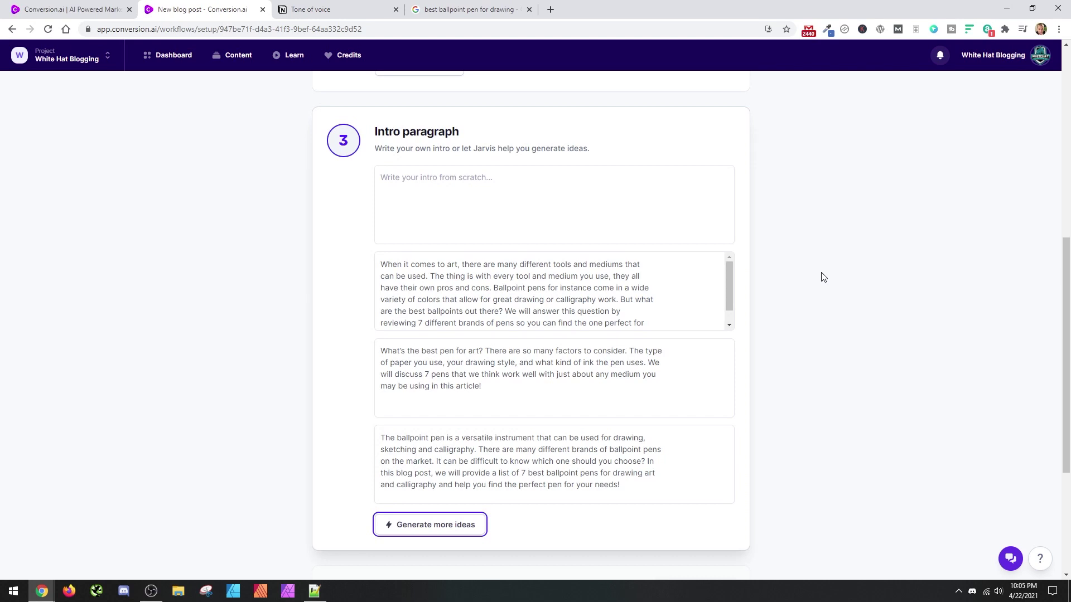
pyautogui.moveTo(734, 310)
pyautogui.scroll(-1, 567, 287)
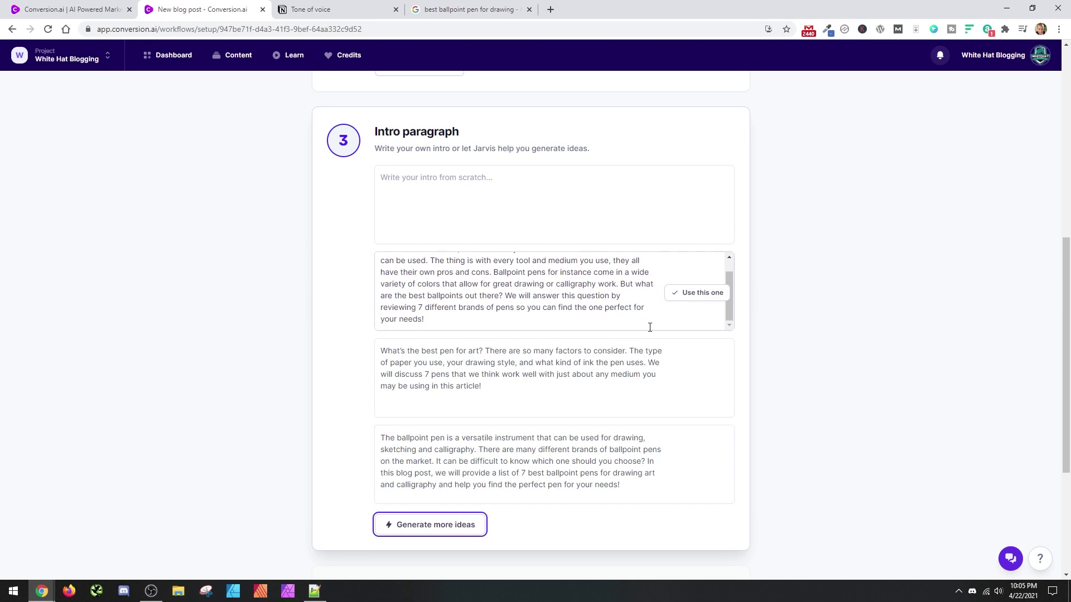
pyautogui.scroll(1, 480, 256)
pyautogui.scroll(-1, 401, 262)
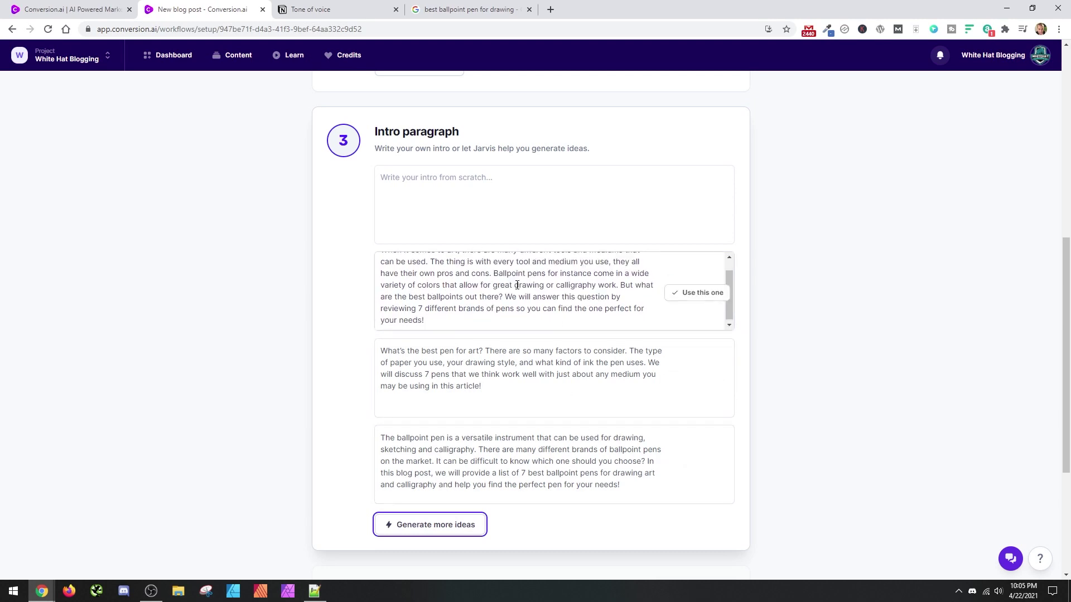
pyautogui.scroll(1, 552, 280)
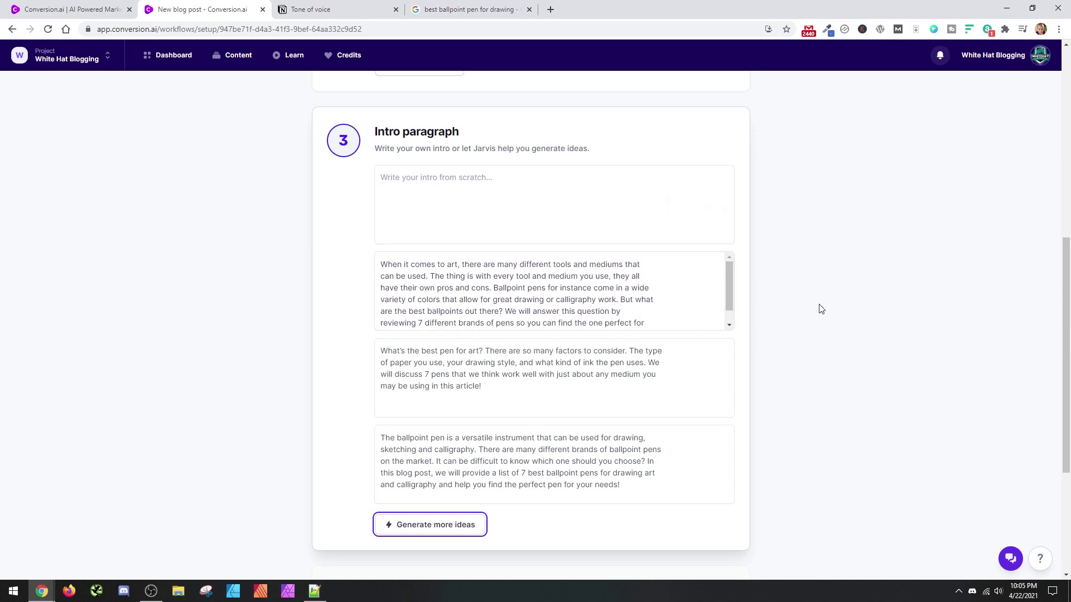
pyautogui.scroll(-1, 392, 285)
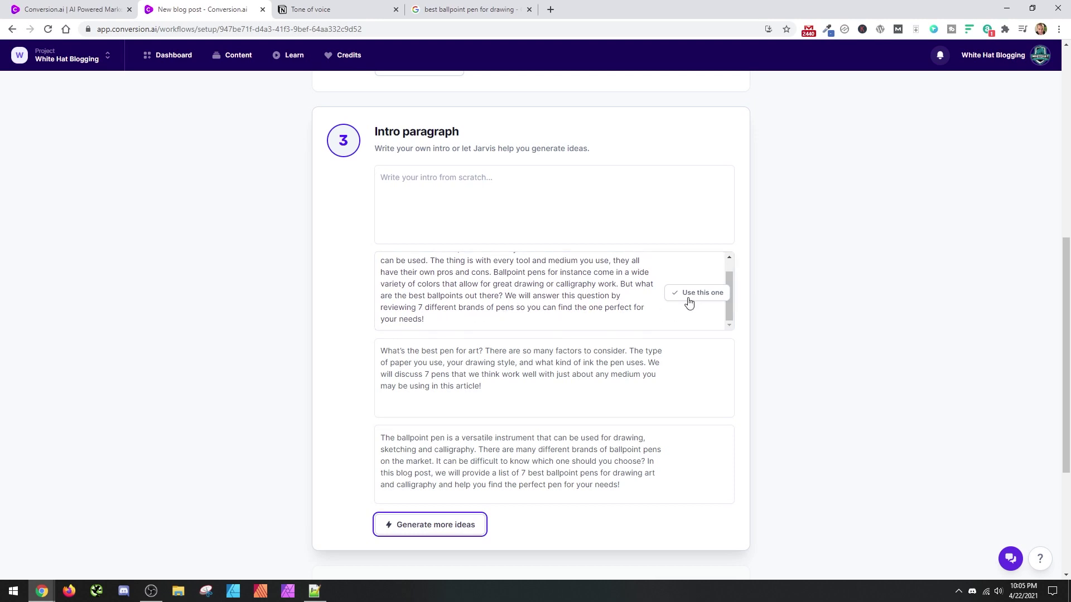
pyautogui.scroll(-1, 580, 470)
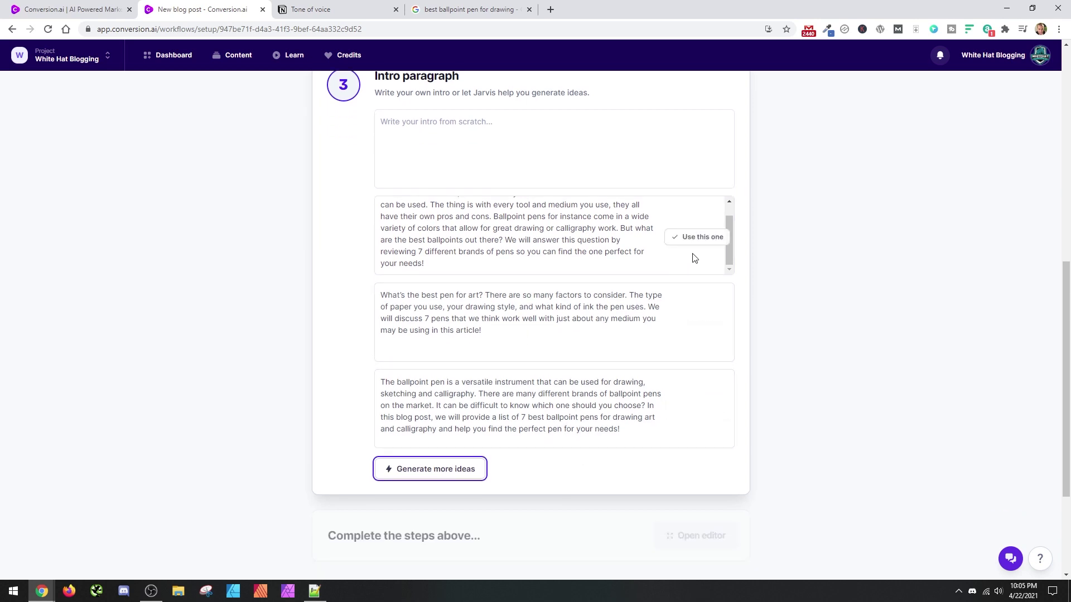
pyautogui.click(695, 242)
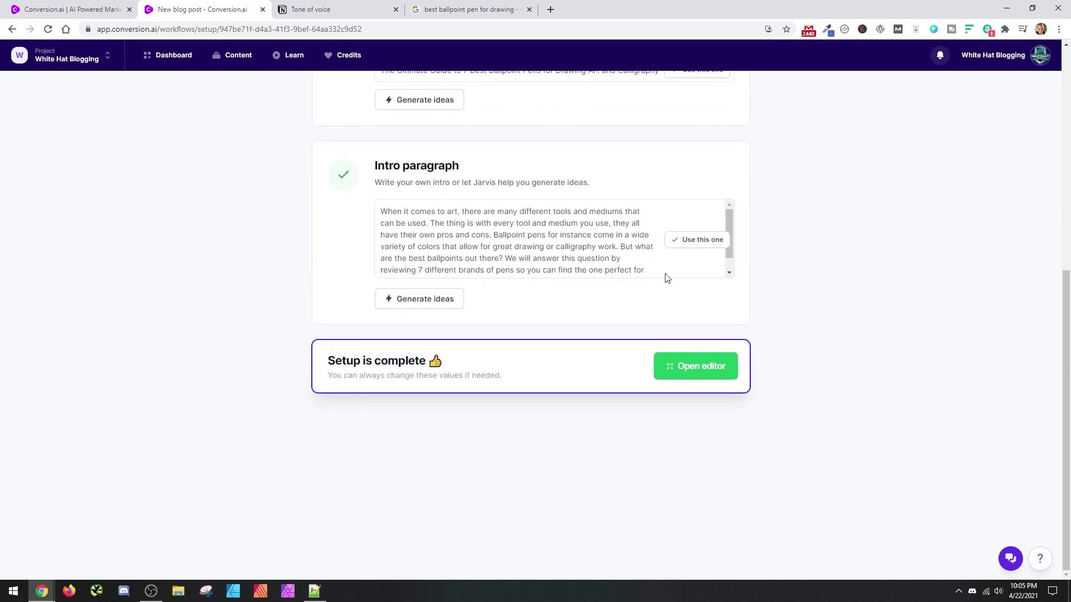
# - Open the article in the editor and review its title and content description in the document settings
pyautogui.click(679, 372)
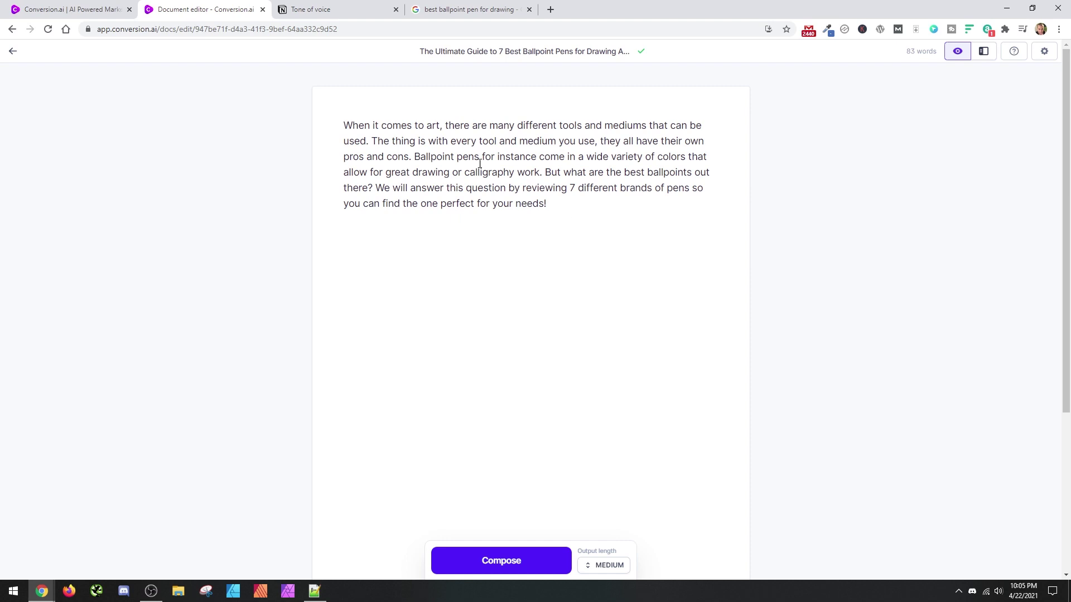
pyautogui.click(489, 51)
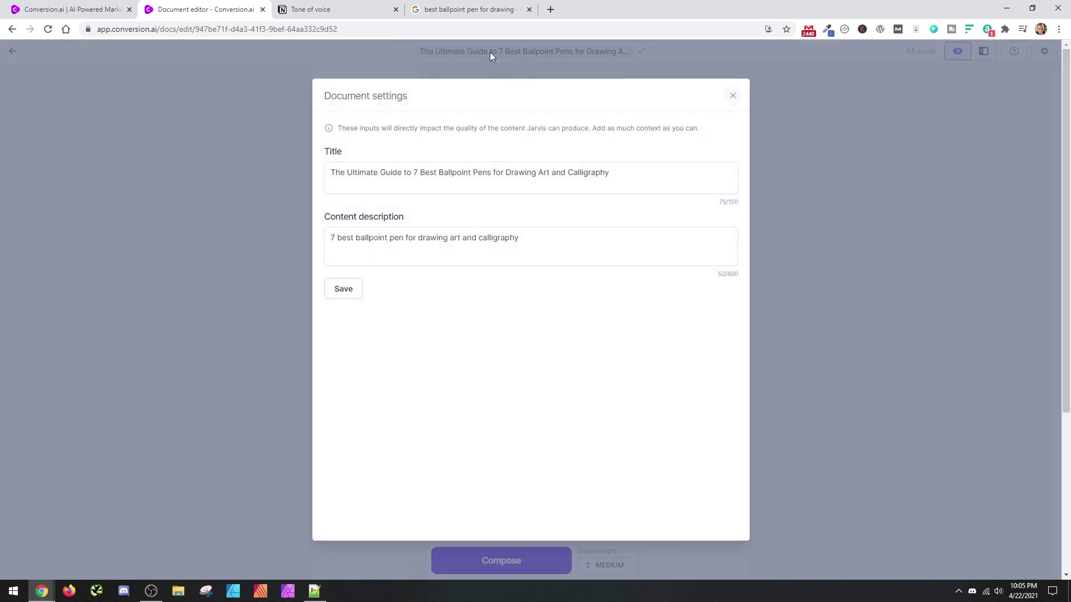
pyautogui.click(560, 64)
pyautogui.click(502, 52)
pyautogui.click(732, 95)
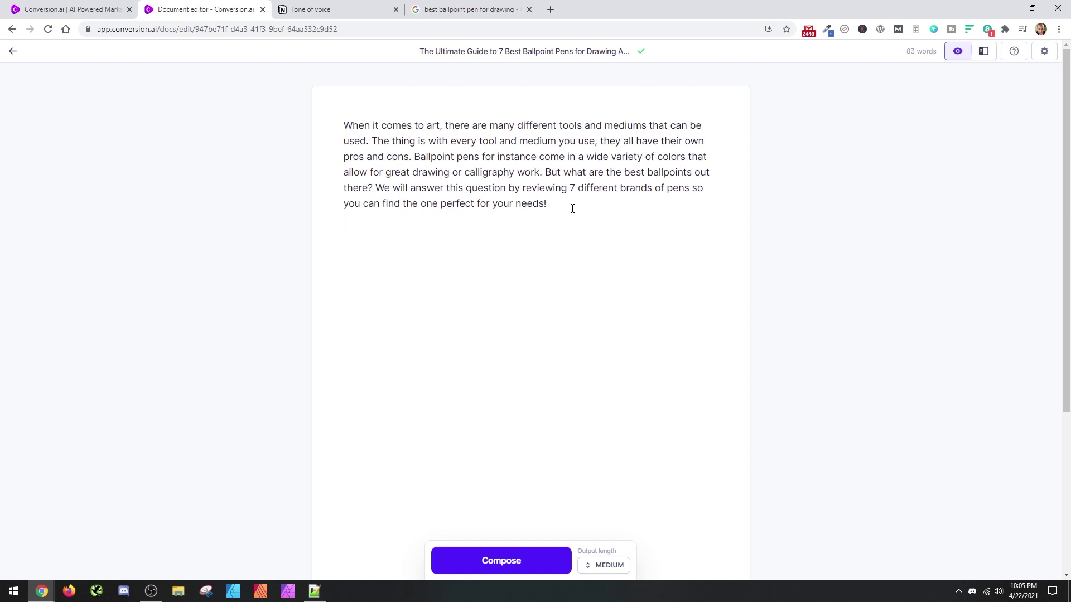
# - Add the note "last 600 characters" below the intro paragraph and check the document settings again
pyautogui.write('last 600 characters')
pyautogui.click(544, 53)
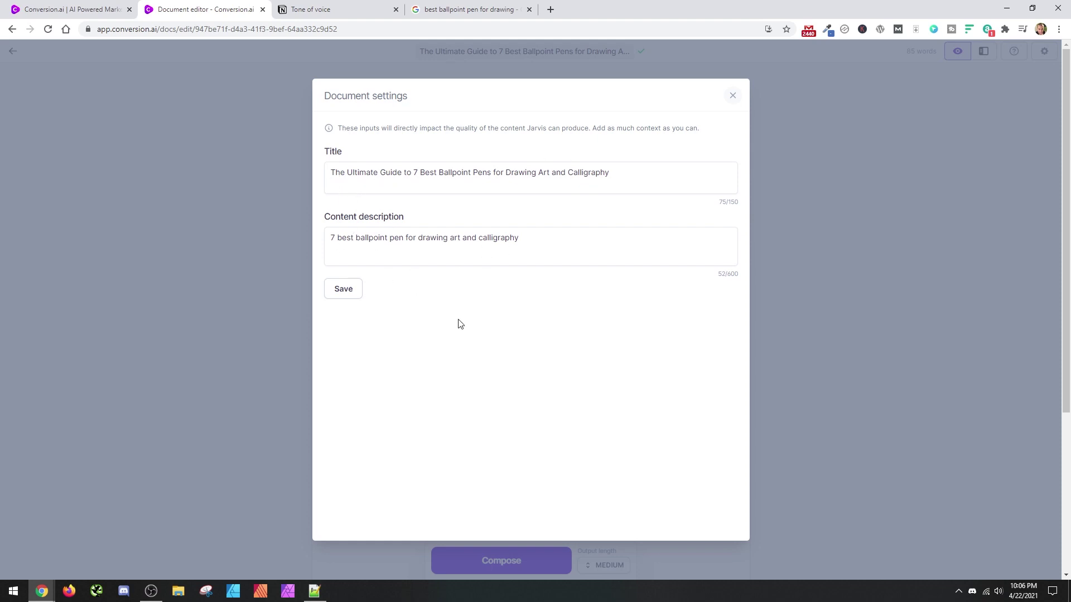
pyautogui.click(857, 240)
# - Count the characters in the intro paragraph with Word Counter Plus
pyautogui.moveTo(497, 225); pyautogui.dragTo(327, 113)
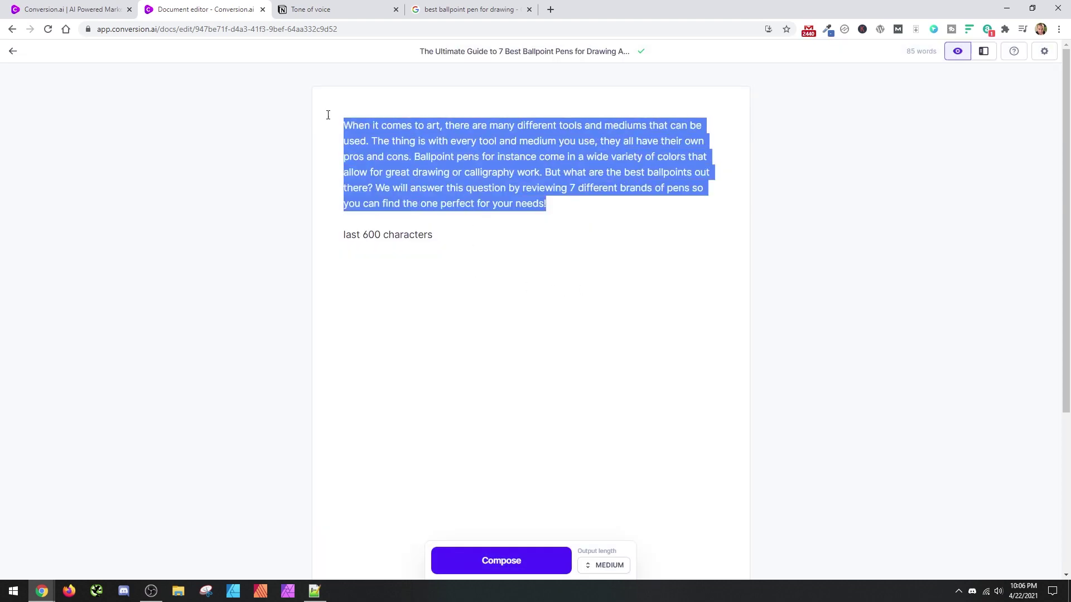
pyautogui.rightClick(394, 155)
pyautogui.click(459, 340)
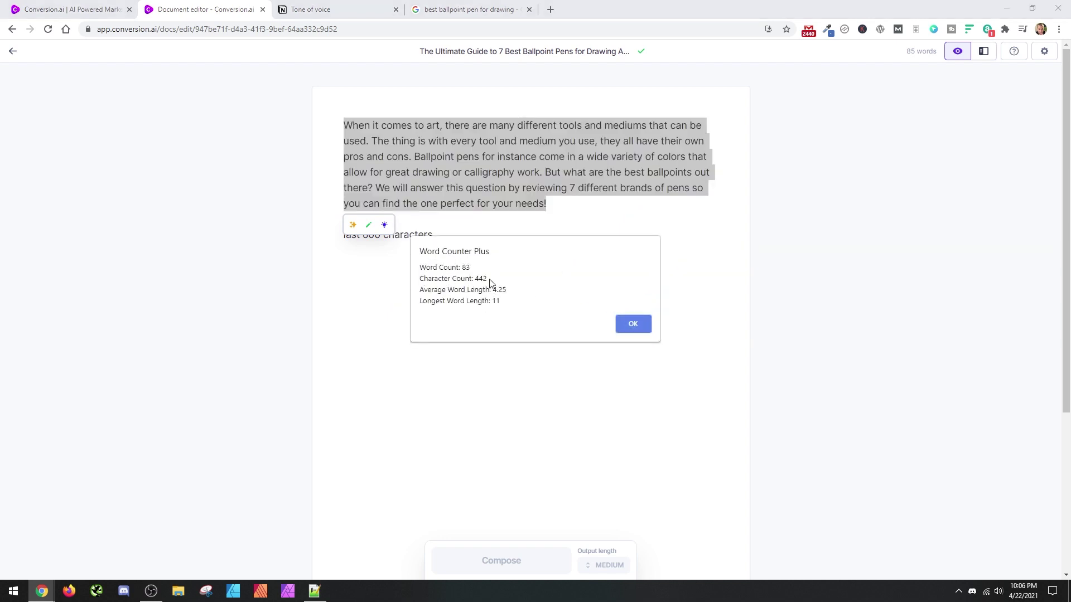
pyautogui.click(635, 324)
pyautogui.click(456, 188)
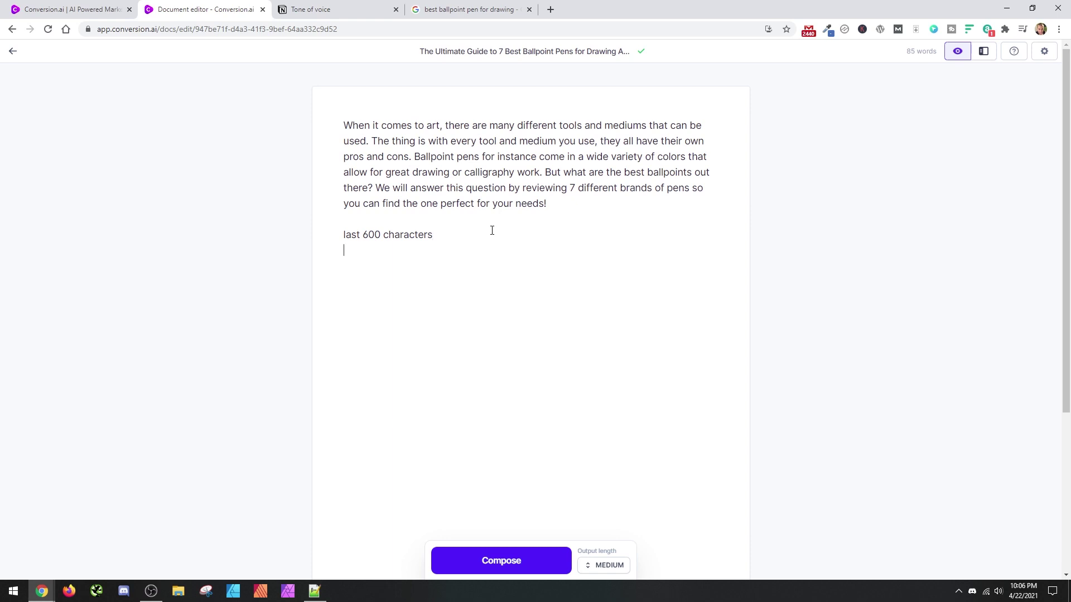
# - Add the heading "## The Bic Pen: Round Stic" below the note, copying the pen name from the FaveCrafts article on ballpoint pens for drawing
pyautogui.write('##')
pyautogui.click(471, 9)
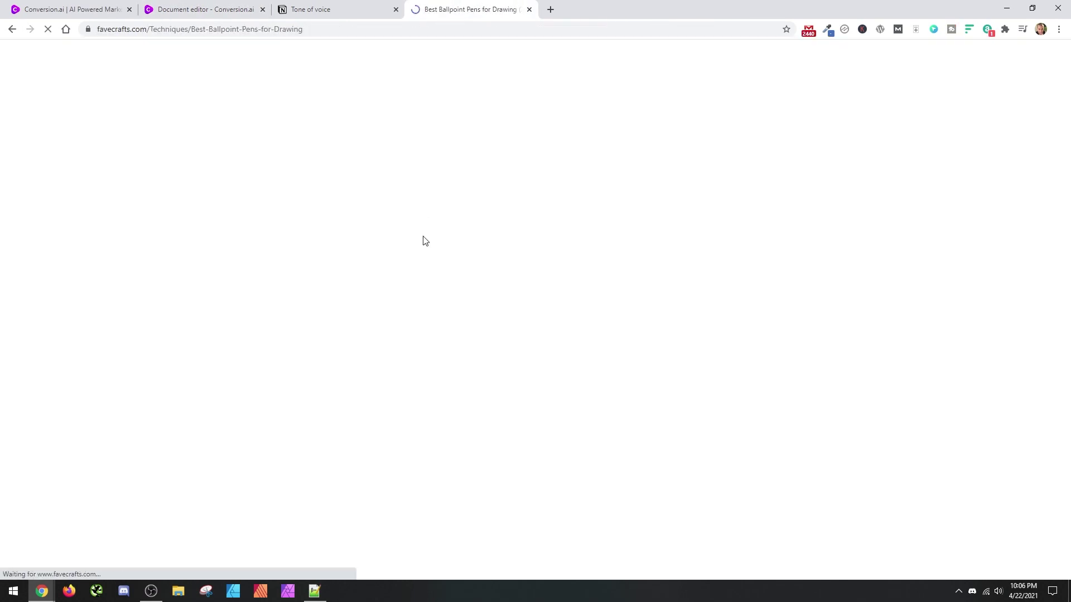
pyautogui.scroll(-6, 435, 389)
pyautogui.scroll(-20, 436, 389)
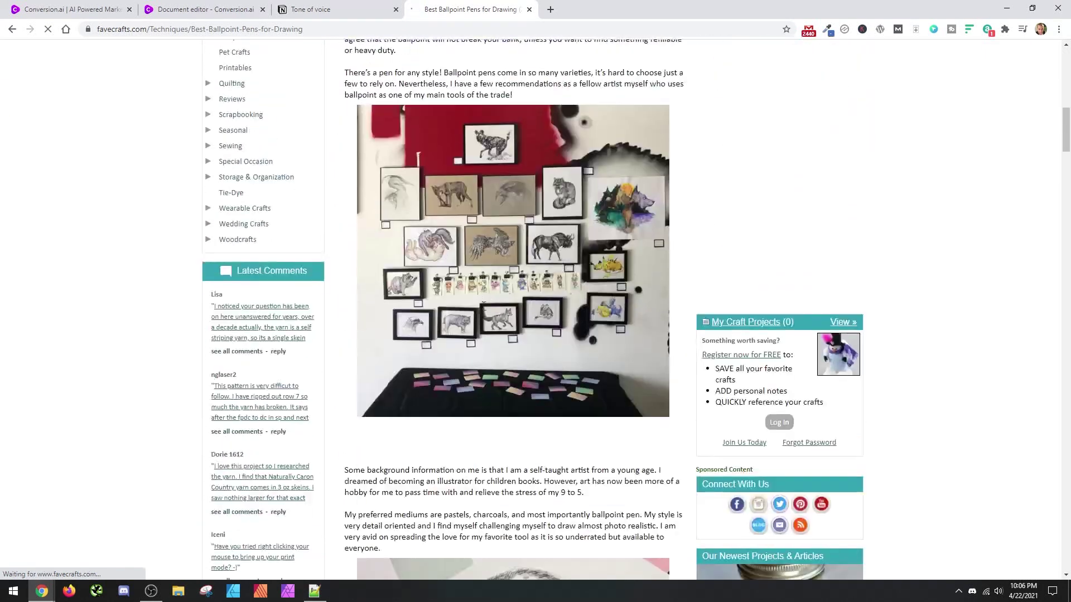
pyautogui.scroll(4, 435, 227)
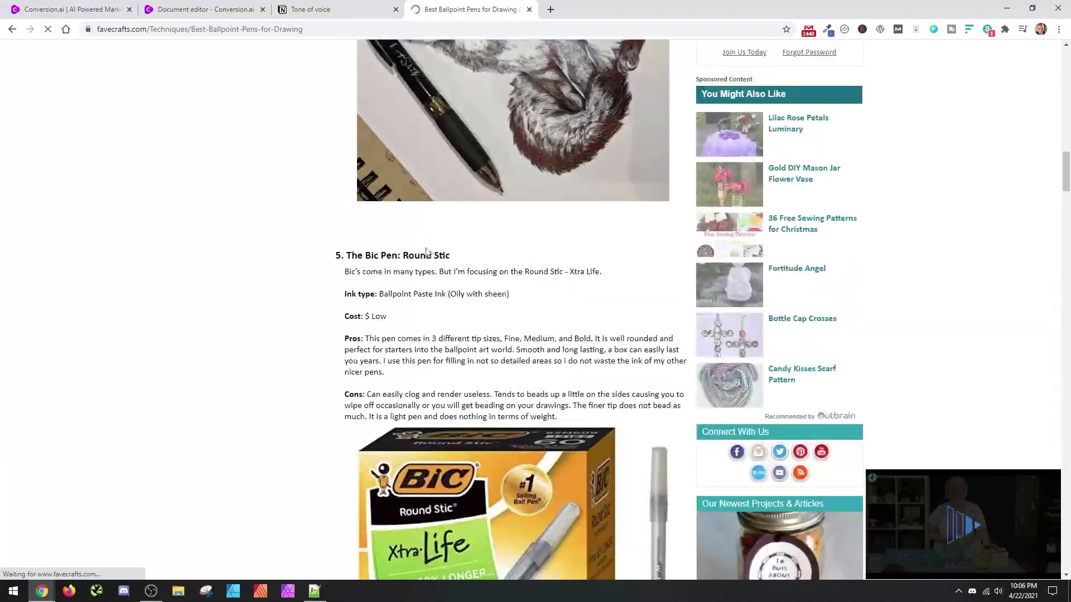
pyautogui.moveTo(465, 257); pyautogui.dragTo(347, 256)
pyautogui.hotkey('ctrl', 'c')
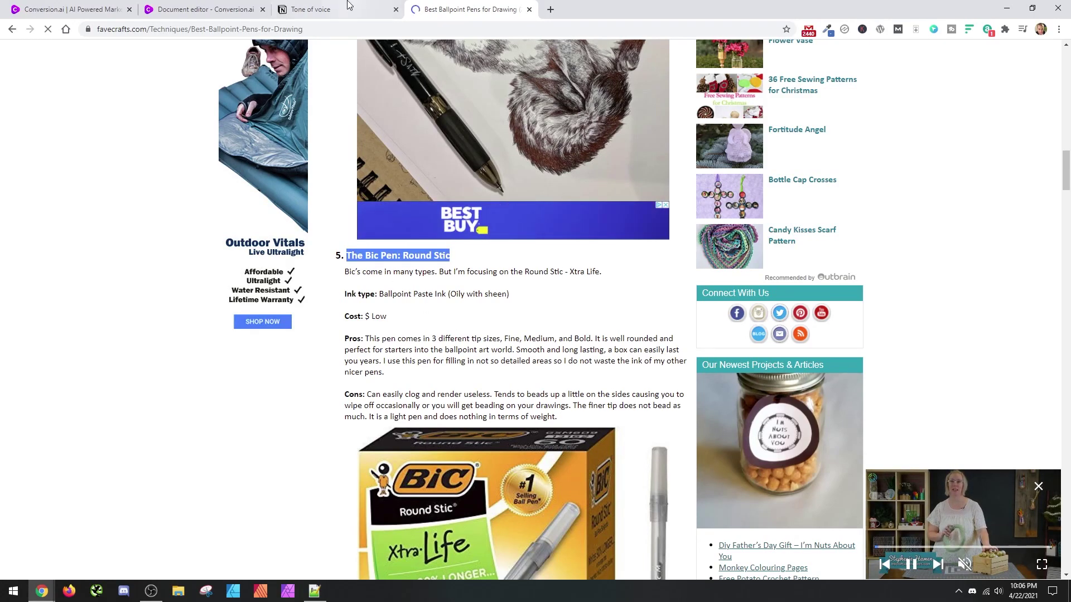
pyautogui.click(322, 9)
pyautogui.click(100, 9)
pyautogui.click(207, 9)
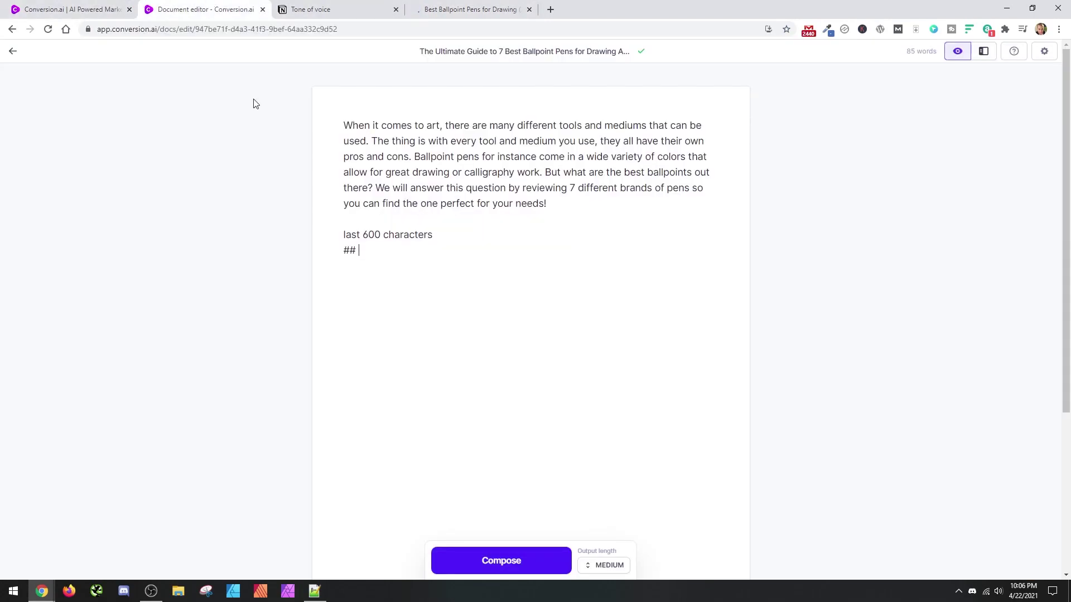
pyautogui.hotkey('ctrl', 'v')
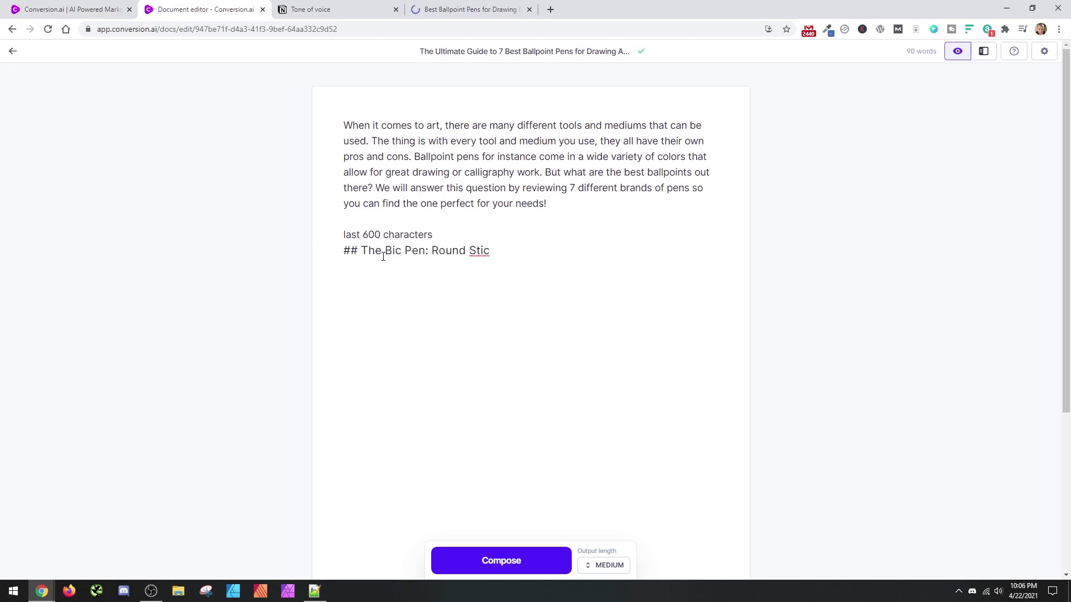
pyautogui.tripleClick(511, 254)
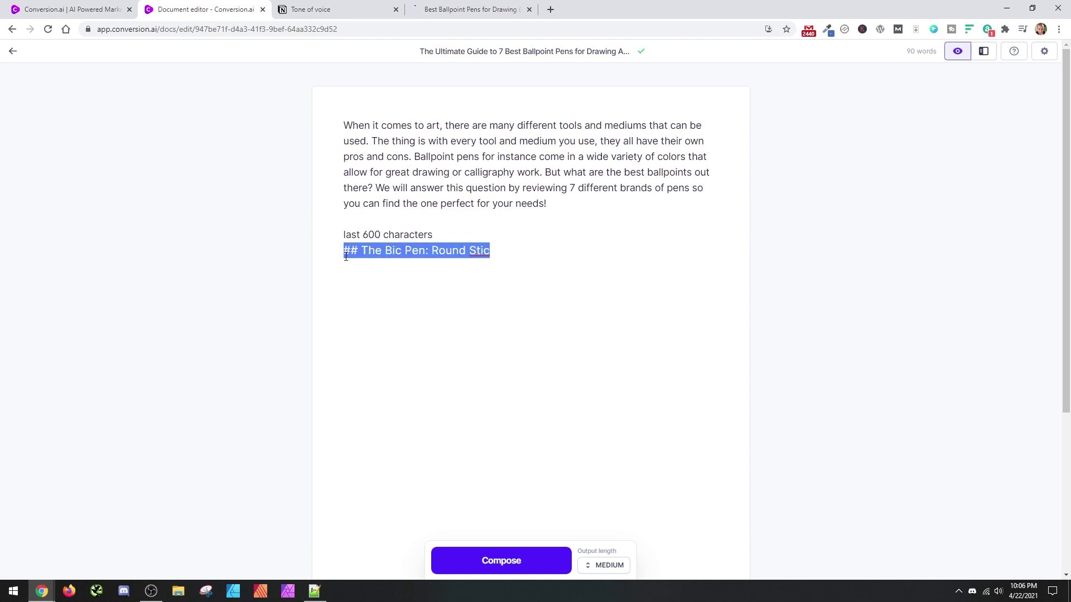
pyautogui.click(394, 233)
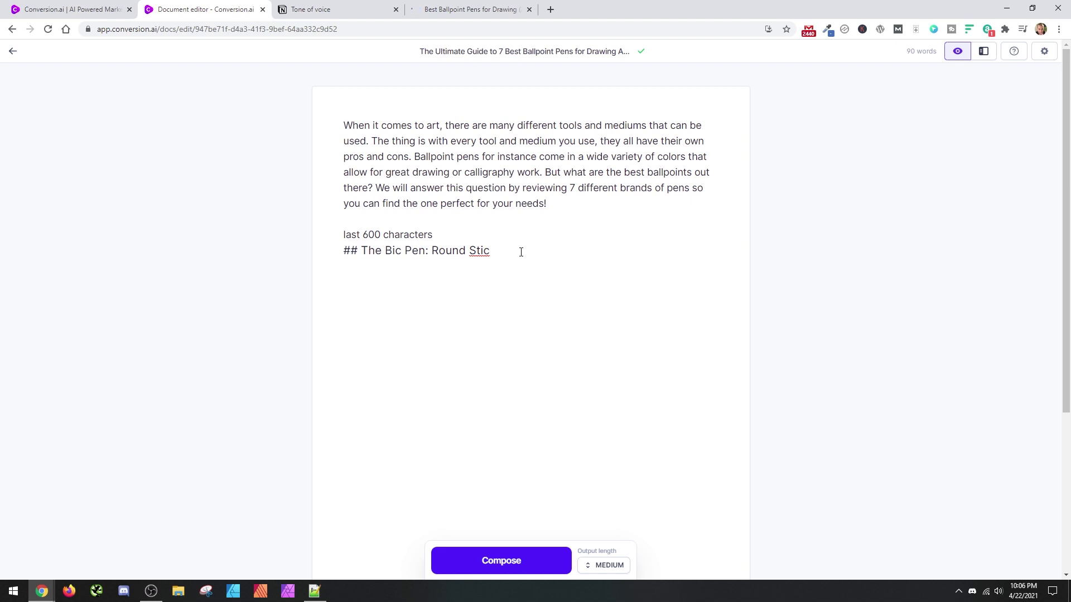
pyautogui.moveTo(335, 119); pyautogui.dragTo(554, 206)
pyautogui.click(555, 206)
# - Start the section below the heading with "The Round Stic Bic Pen is popular with writers due"
pyautogui.click(491, 249)
pyautogui.press('Return')
pyautogui.write('The Bic Pen')
pyautogui.press('Left')
pyautogui.press('Left')
pyautogui.write('Round Stic')
pyautogui.press('End')
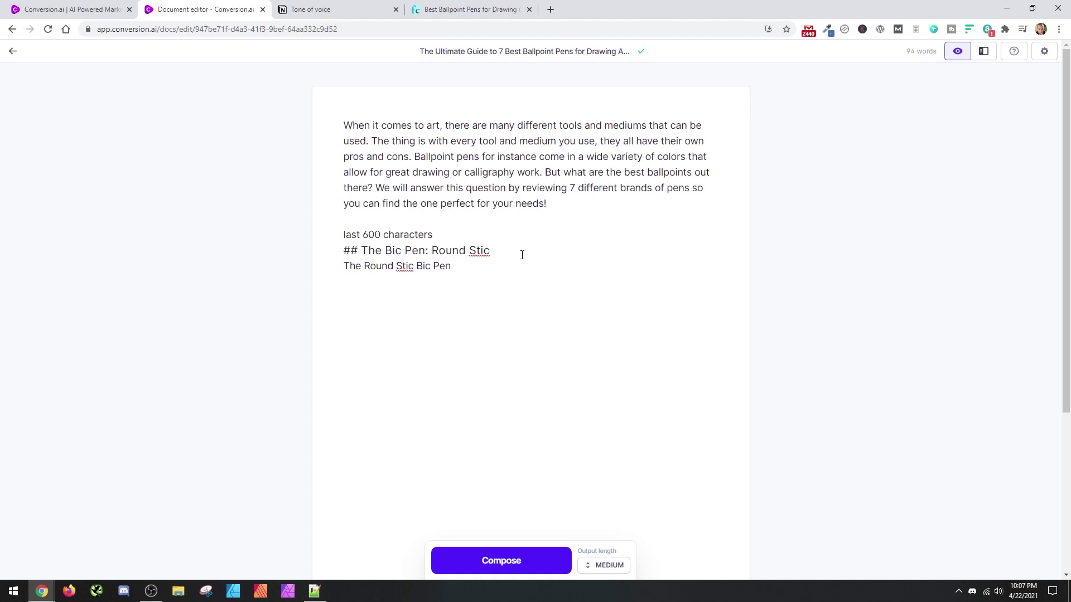
pyautogui.write('is popular with writers due')
# - Set the output length to Long and compose the rest of the Round Stic section
pyautogui.click(610, 565)
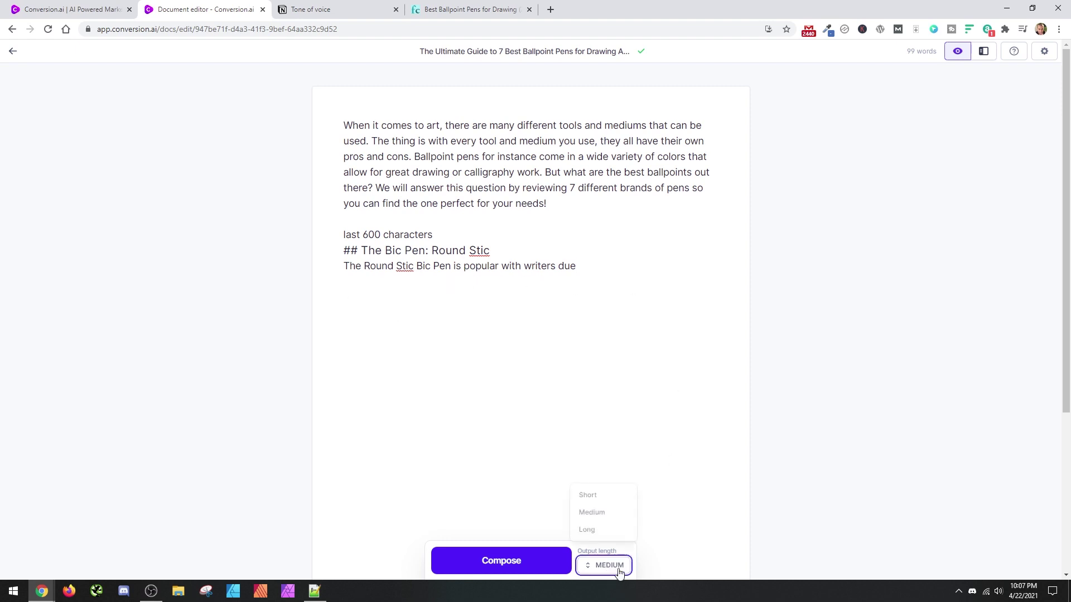
pyautogui.click(603, 532)
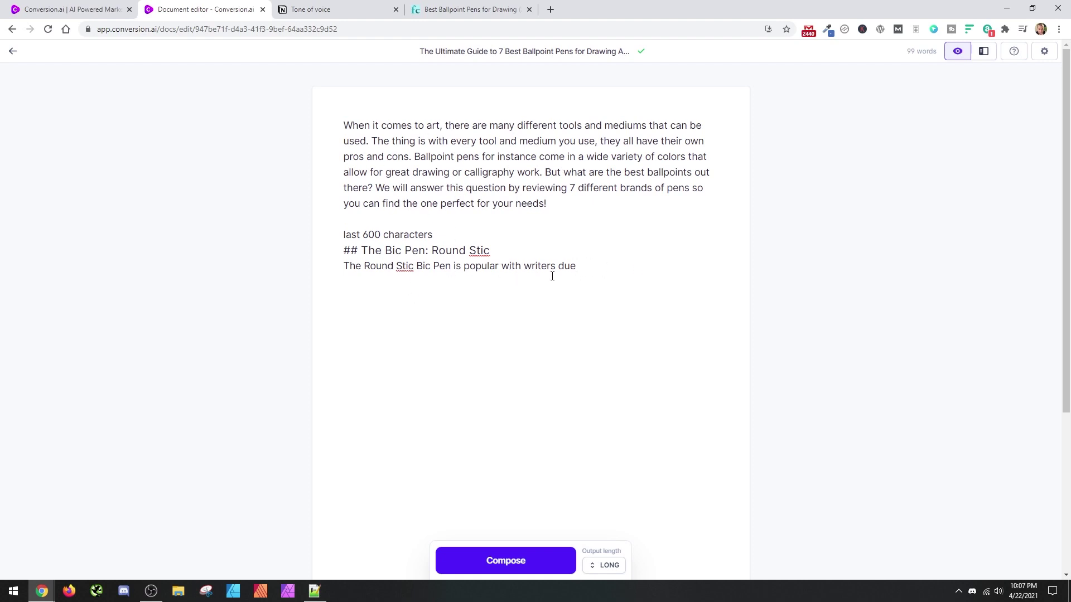
pyautogui.click(518, 557)
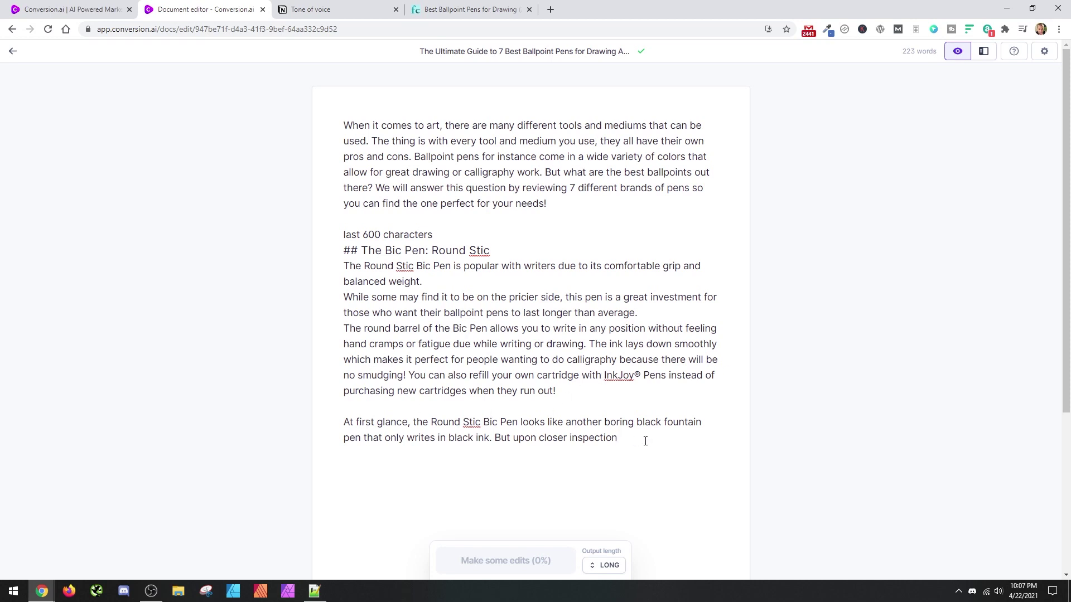
# - Replace the unfinished "But upon closer inspection" with a new line reading "The single biggest drawback to Round Stic Bic Pens is"
pyautogui.moveTo(645, 441); pyautogui.dragTo(494, 442)
pyautogui.press('BackSpace')
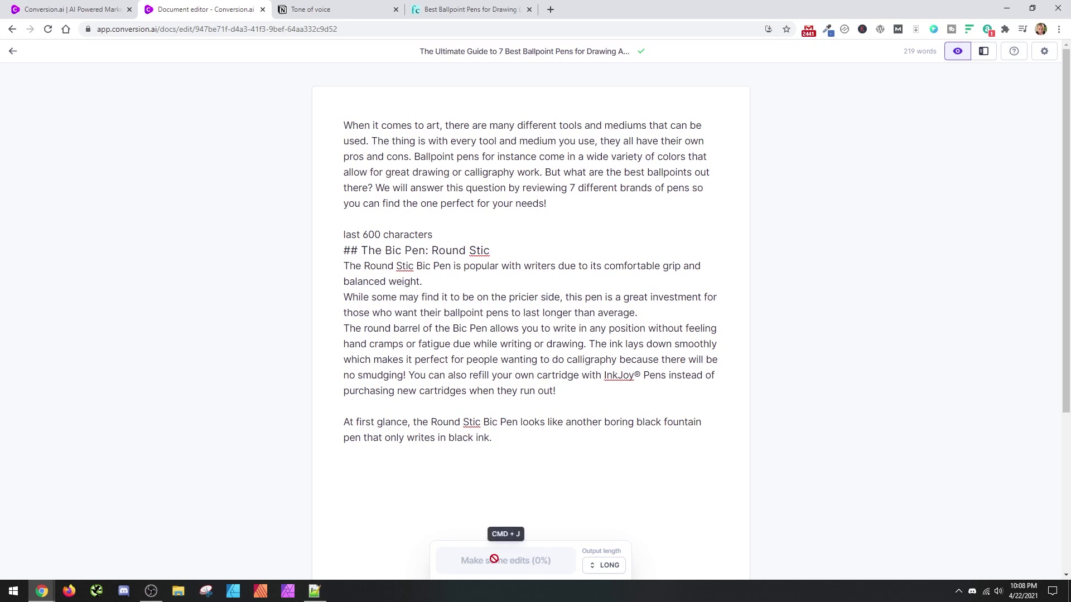
pyautogui.click(497, 438)
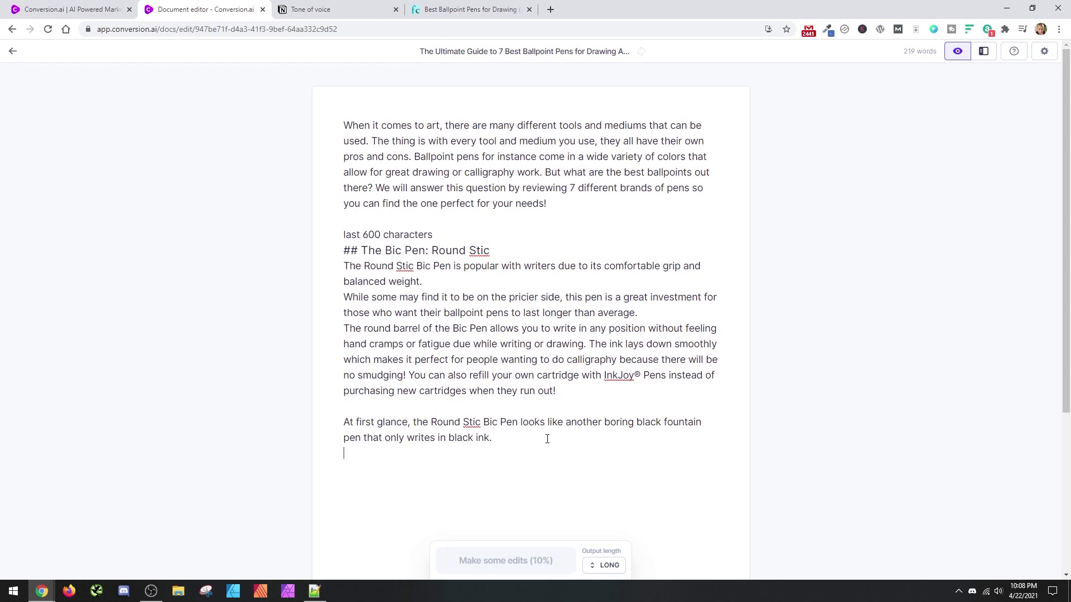
pyautogui.write('The single biggest ')
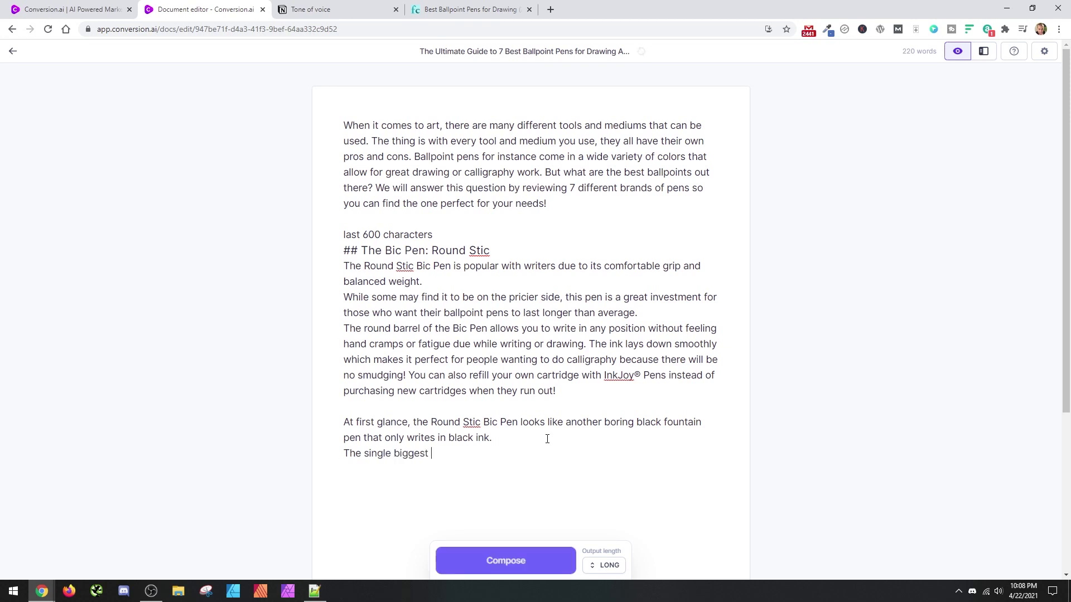
pyautogui.write('drawback to ')
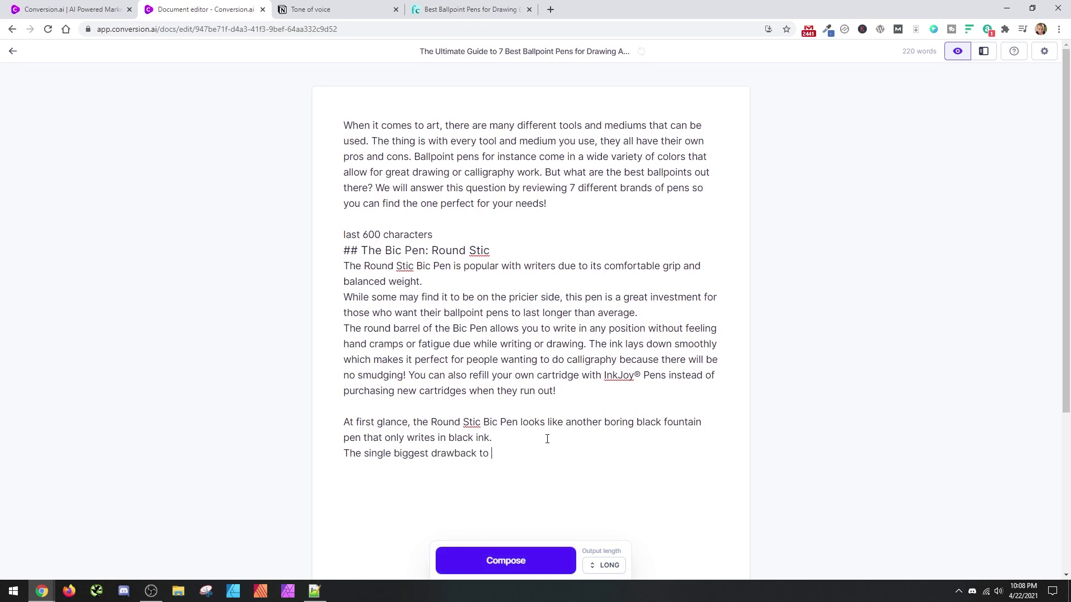
pyautogui.write('Round Stic Bic Pens is')
# - Set the output length to Medium and compose the continuation of the drawback sentence
pyautogui.click(607, 565)
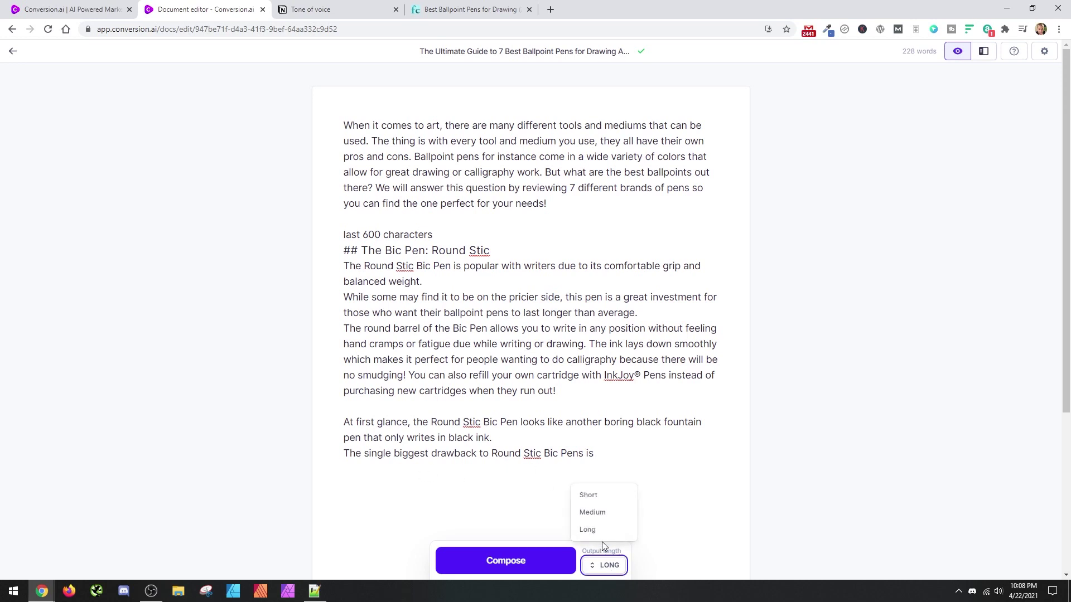
pyautogui.click(597, 512)
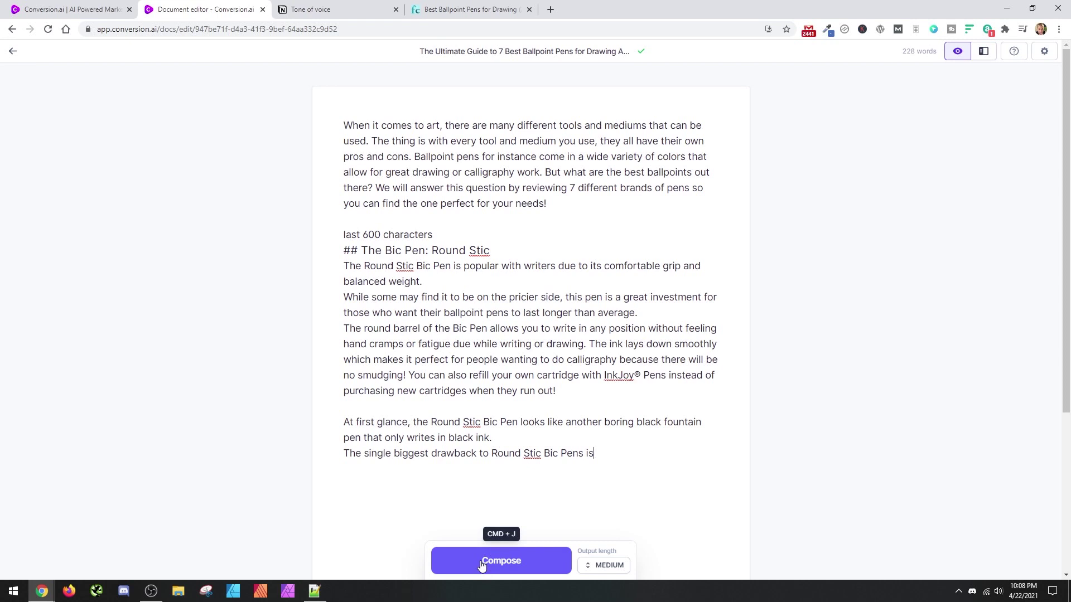
pyautogui.click(526, 564)
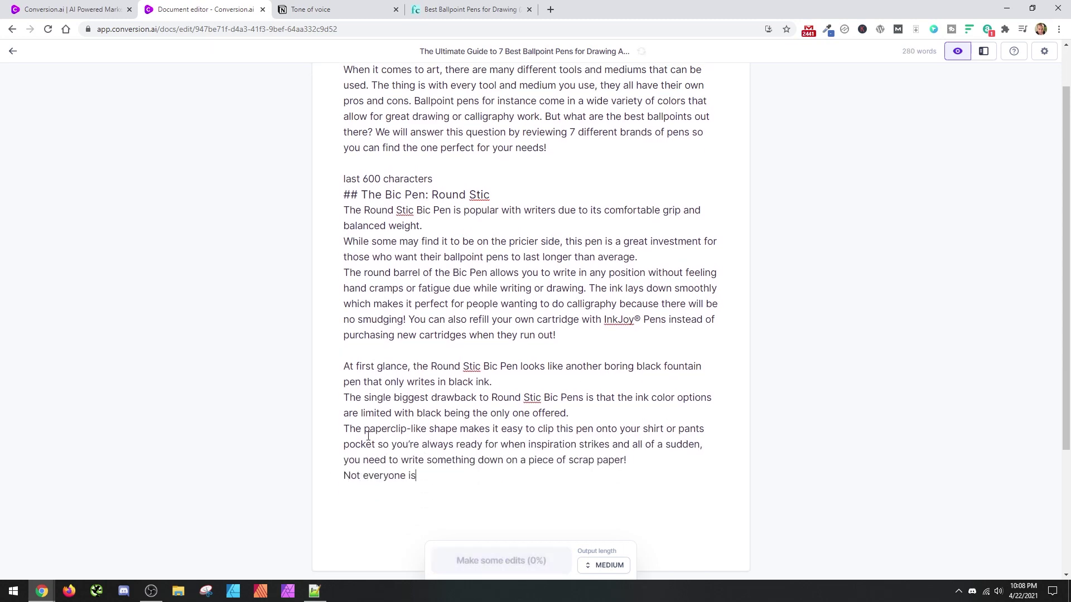
# - Delete the unfinished "Not everyone is" and add a copy of the "## The Bic Pen: Round Stic" heading below the section
pyautogui.moveTo(424, 477); pyautogui.dragTo(329, 477)
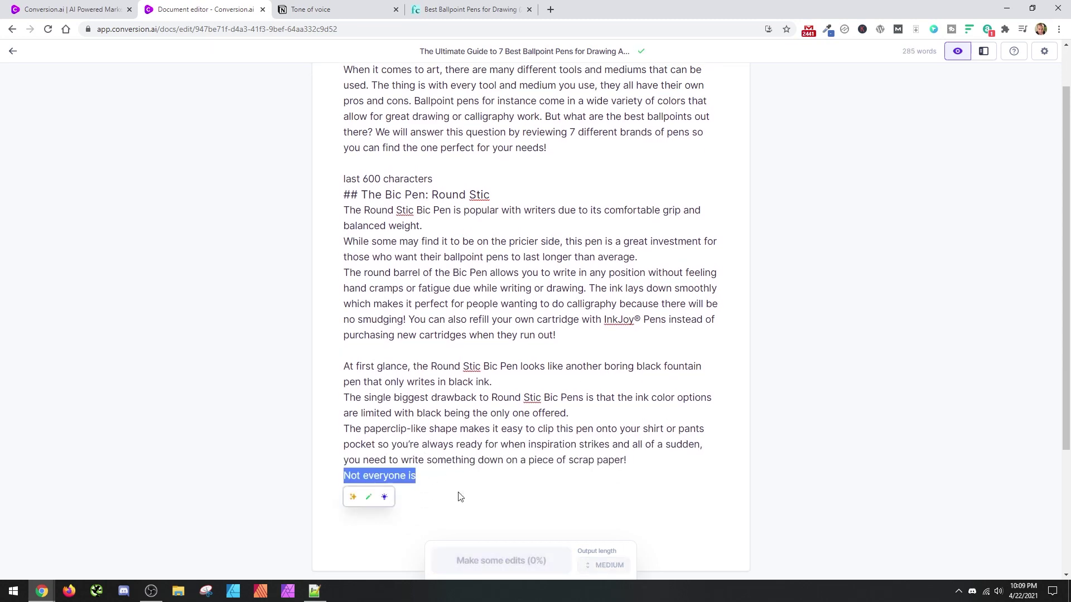
pyautogui.press('BackSpace')
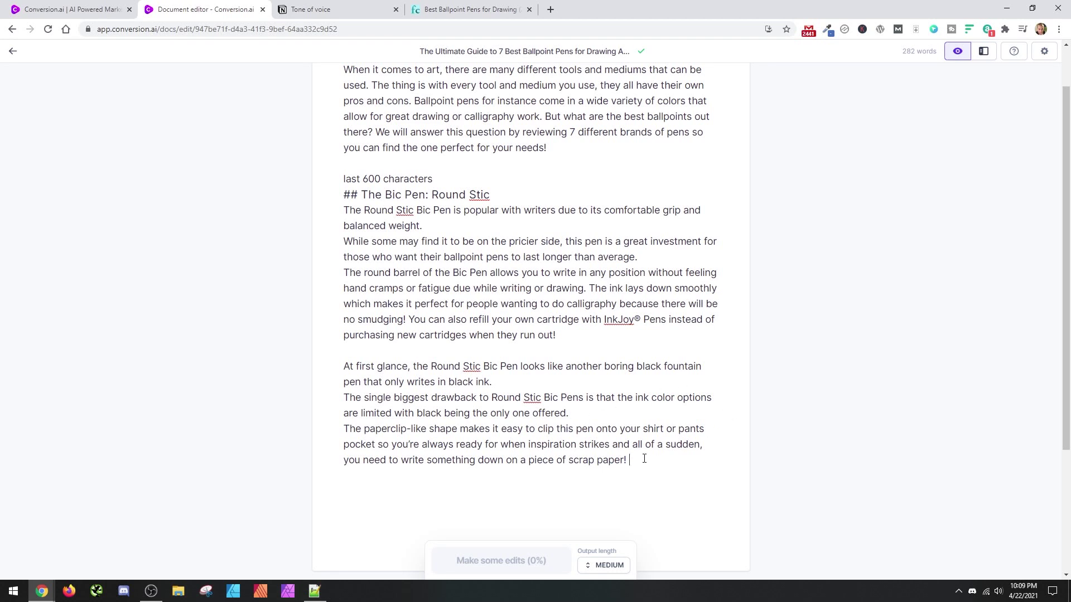
pyautogui.moveTo(644, 458); pyautogui.dragTo(310, 192)
pyautogui.click(509, 193)
pyautogui.moveTo(509, 193); pyautogui.dragTo(331, 197)
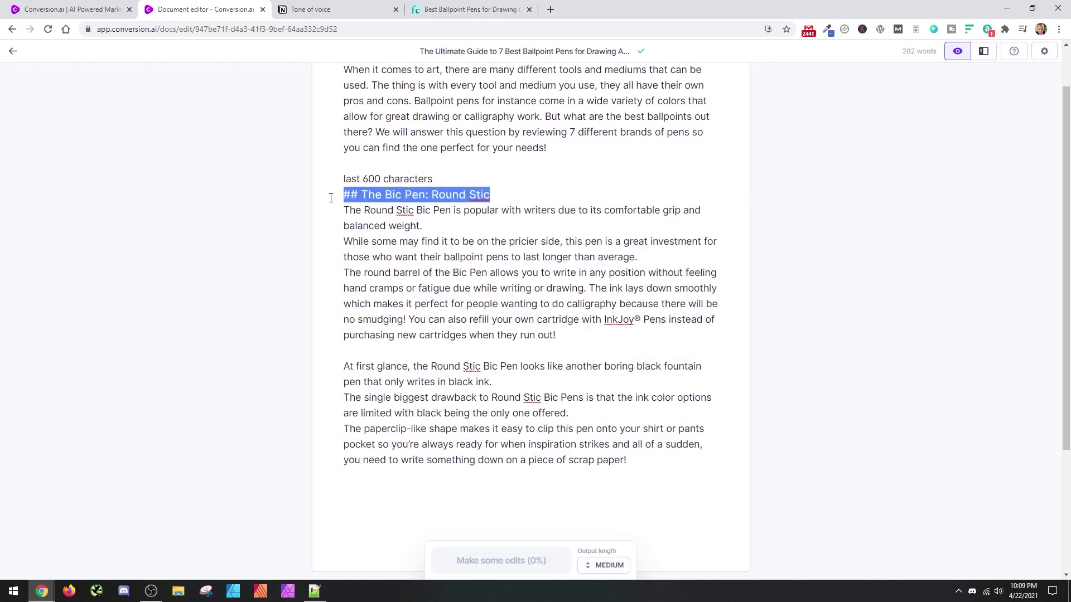
pyautogui.hotkey('ctrl', 'c')
pyautogui.click(401, 493)
pyautogui.hotkey('ctrl', 'v')
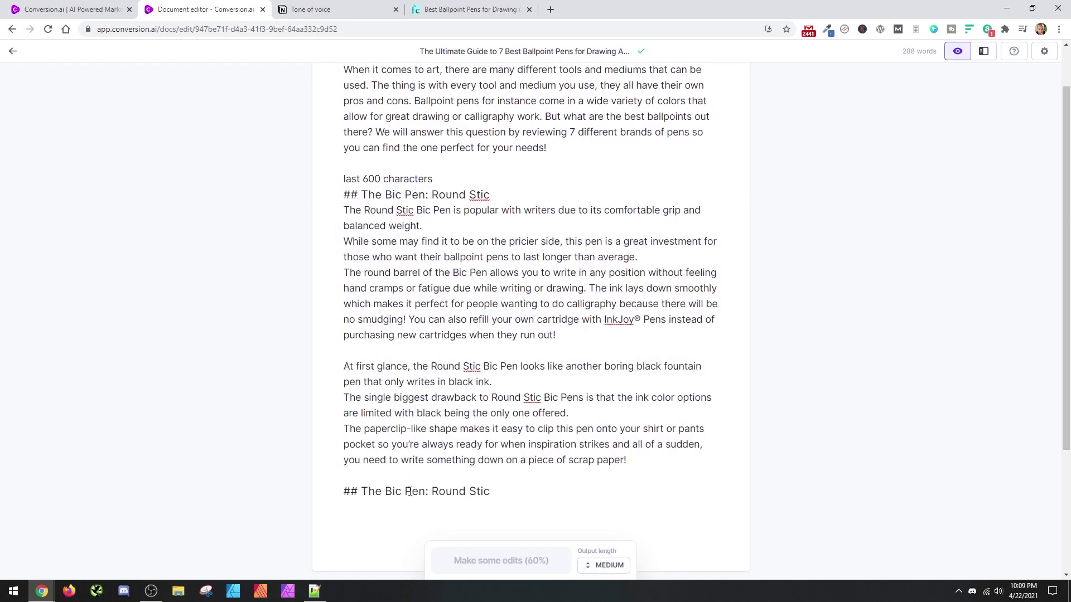
# - Copy the next pen's name from the FaveCrafts ballpoint pen article and make the duplicated heading read "## Pilot G2"
pyautogui.hotkey('ctrl', '4')
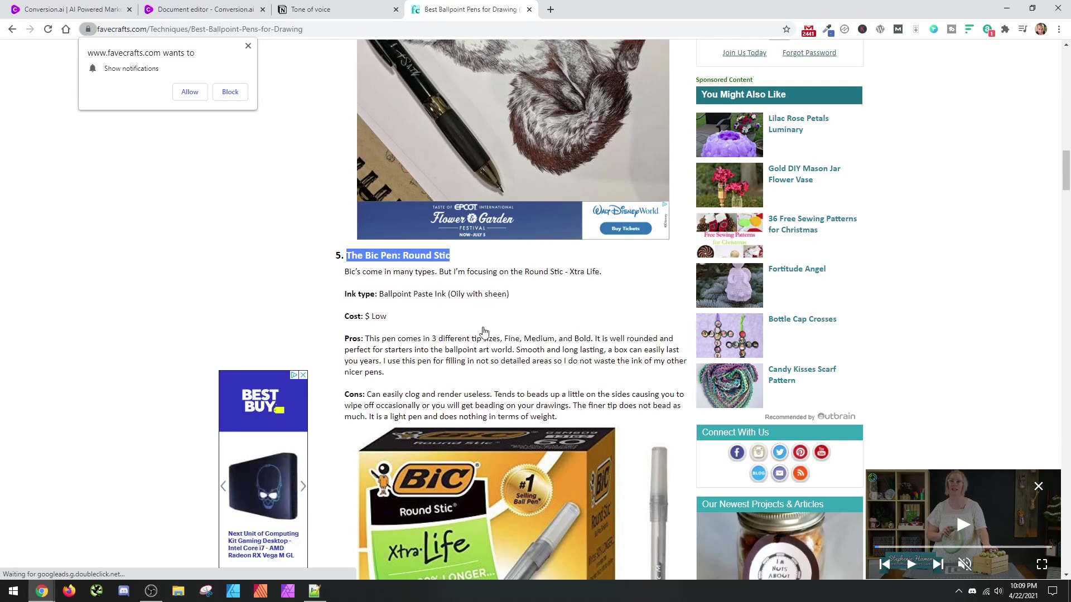
pyautogui.scroll(-5, 488, 331)
pyautogui.scroll(-3, 494, 331)
pyautogui.moveTo(382, 235); pyautogui.dragTo(345, 234)
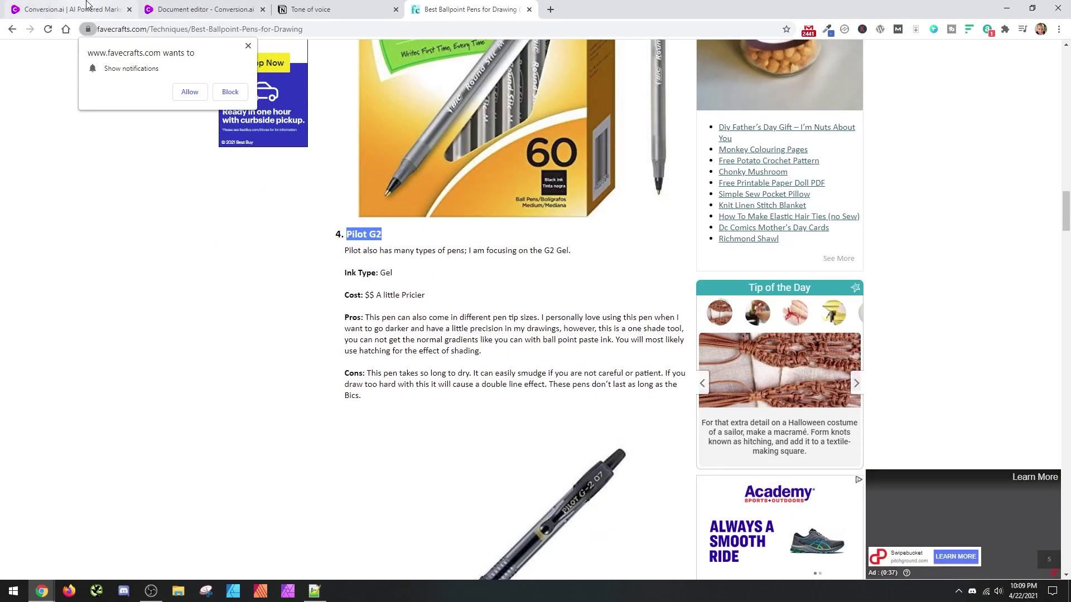
pyautogui.hotkey('ctrl', '1')
pyautogui.hotkey('ctrl', '2')
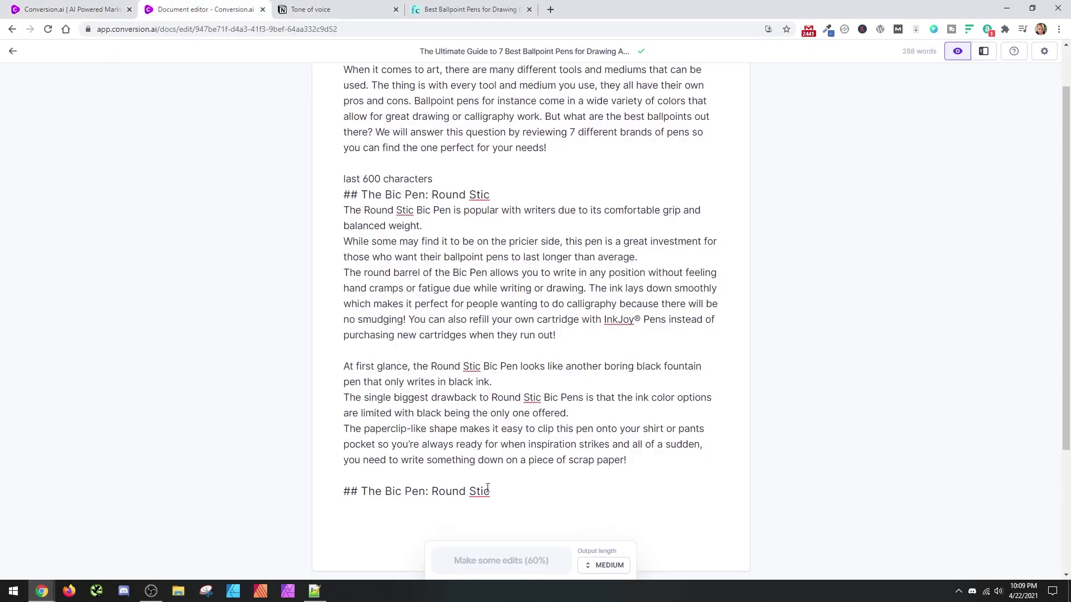
pyautogui.moveTo(489, 491); pyautogui.dragTo(334, 179)
pyautogui.hotkey('ctrl', 'v')
pyautogui.press('Return')
# - Count the characters from "last 600 characters" to the Pilot G2 heading, and again from "fatigue due while writing" to that heading
pyautogui.rightClick(417, 271)
pyautogui.click(464, 451)
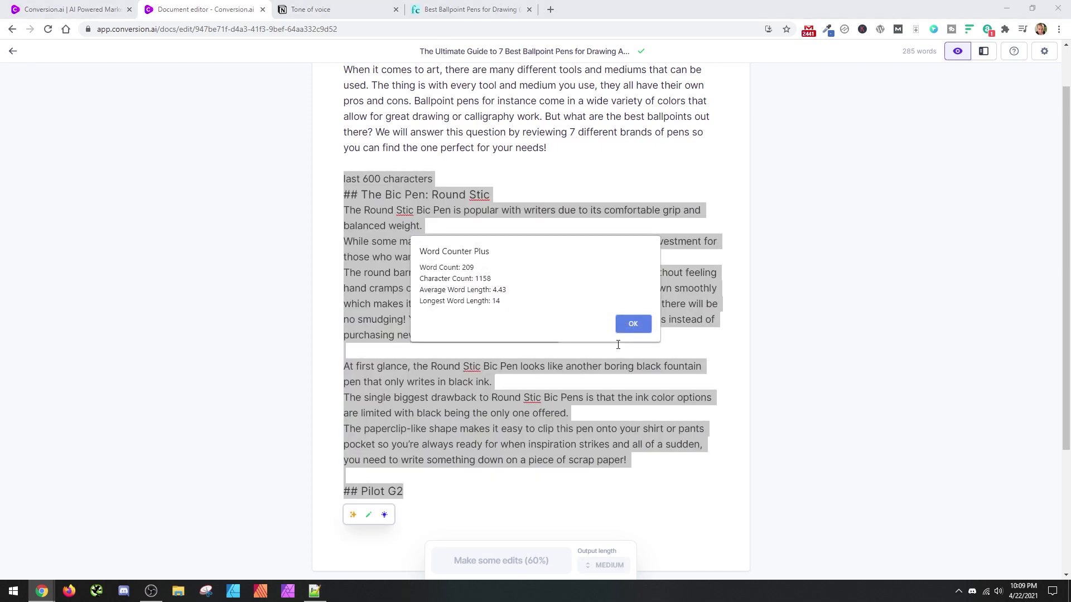
pyautogui.press('Return')
pyautogui.moveTo(405, 490); pyautogui.dragTo(450, 494)
pyautogui.rightClick(421, 285)
pyautogui.press('Escape')
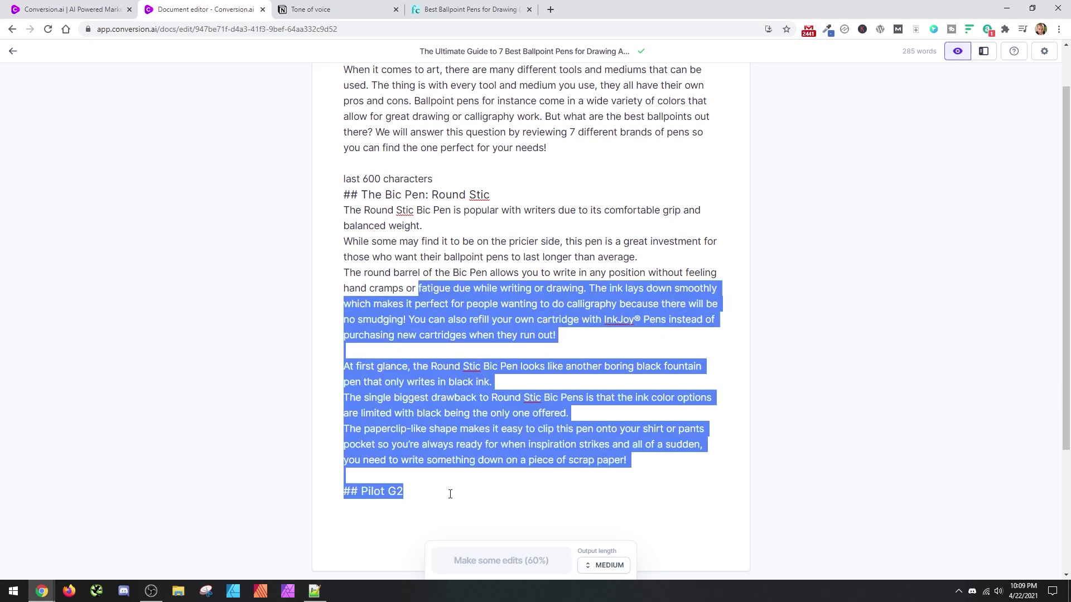
pyautogui.rightClick(449, 446)
pyautogui.moveTo(479, 414)
pyautogui.click(769, 410)
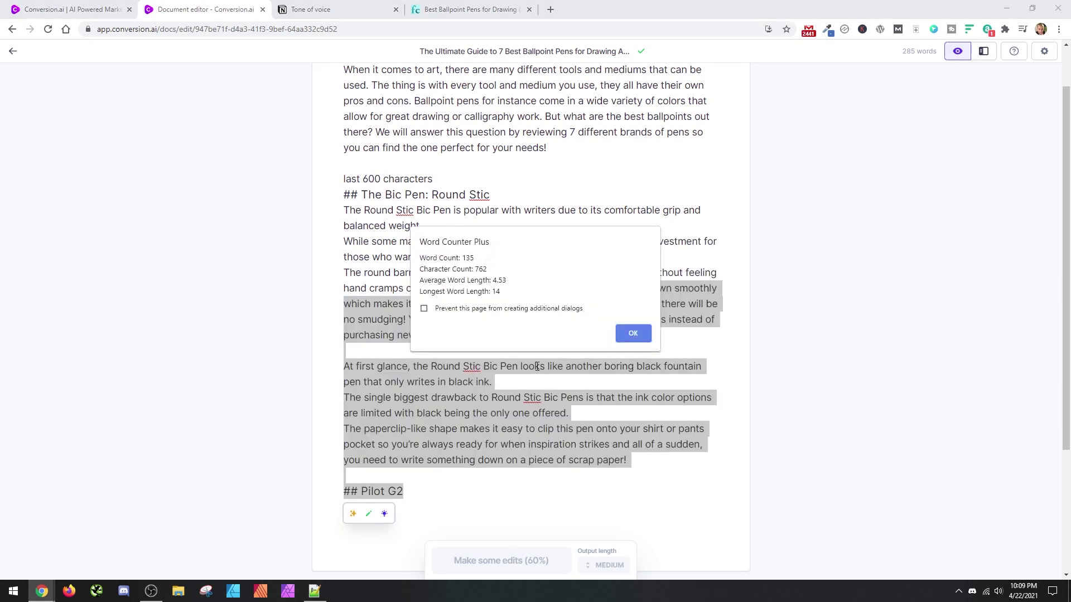
pyautogui.click(636, 333)
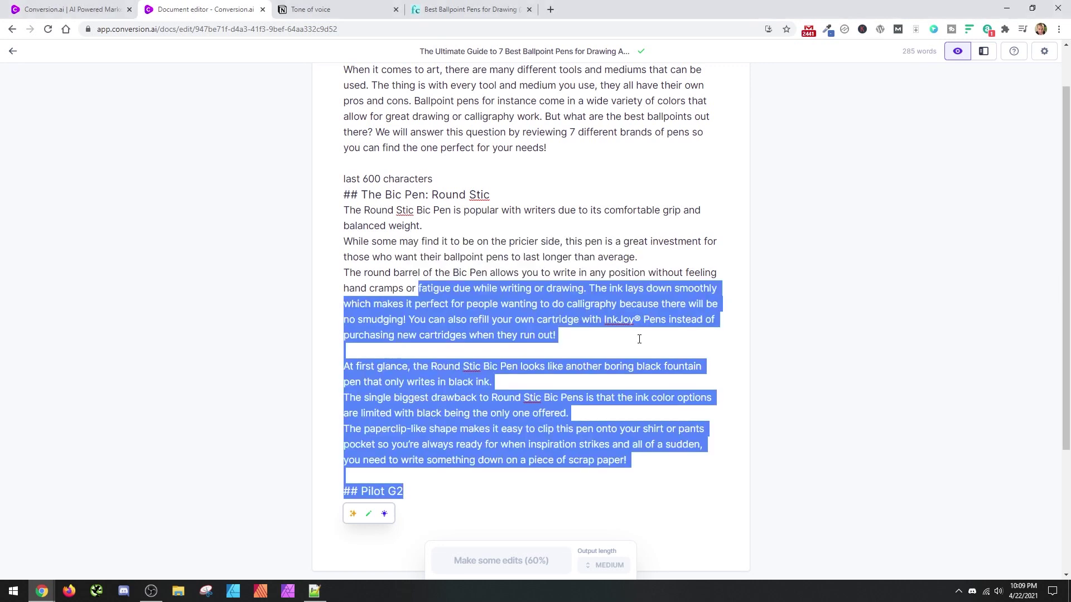
pyautogui.click(418, 474)
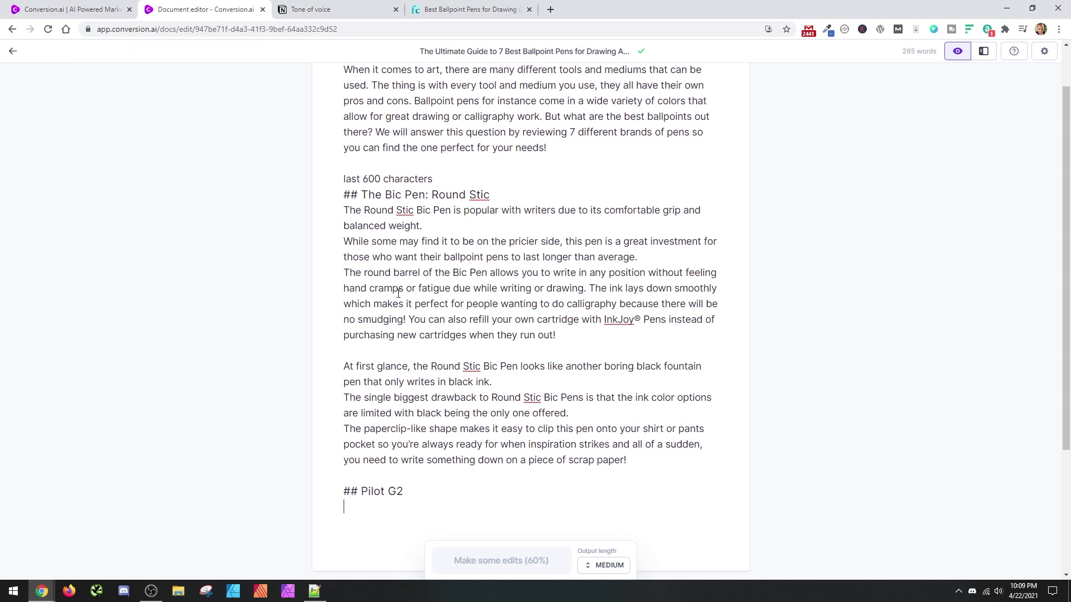
# - Insert a "***" separator on the empty line between the Round Stic section and the Pilot G2 heading
pyautogui.click(407, 475)
pyautogui.write('***')
pyautogui.moveTo(428, 489); pyautogui.dragTo(273, 495)
pyautogui.click(426, 494)
pyautogui.moveTo(382, 489); pyautogui.dragTo(342, 475)
pyautogui.click(409, 491)
pyautogui.moveTo(430, 499); pyautogui.dragTo(335, 496)
# - Review the title and content description in the document settings without changing them
pyautogui.click(493, 51)
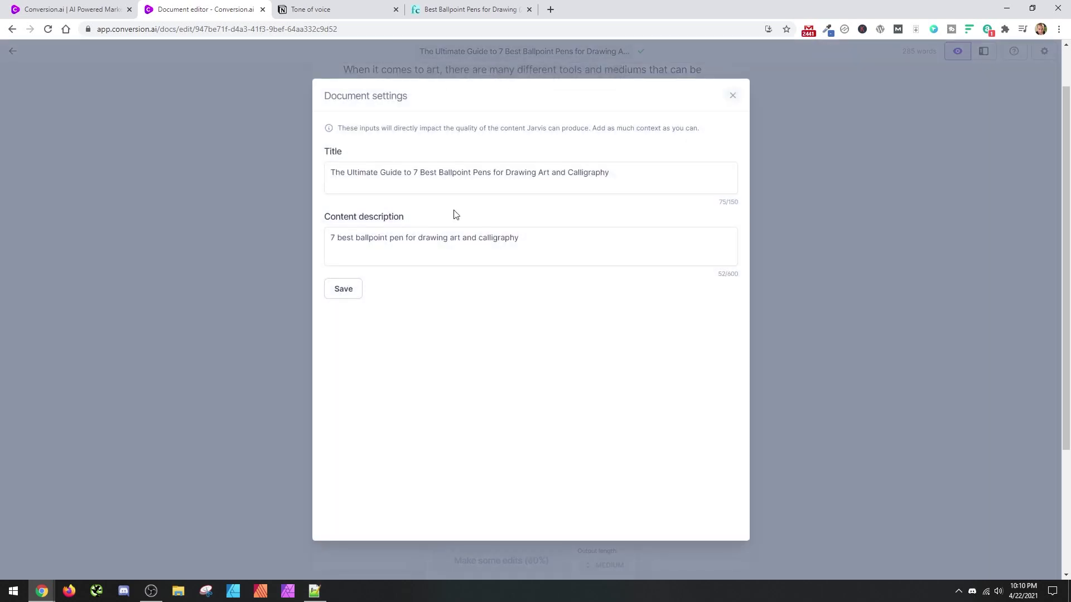
pyautogui.click(453, 237)
pyautogui.click(486, 173)
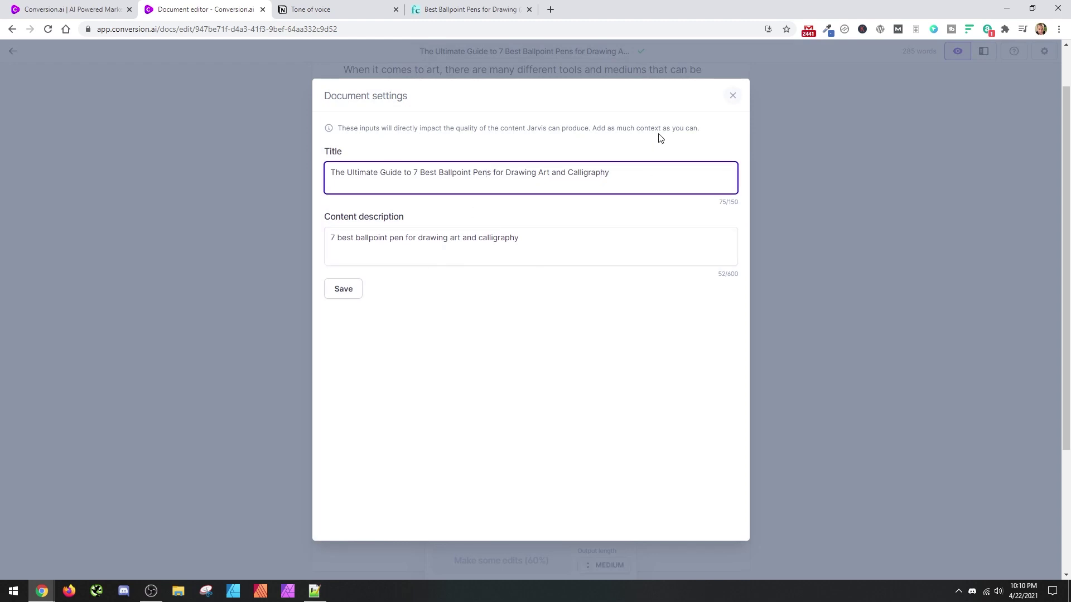
pyautogui.click(732, 96)
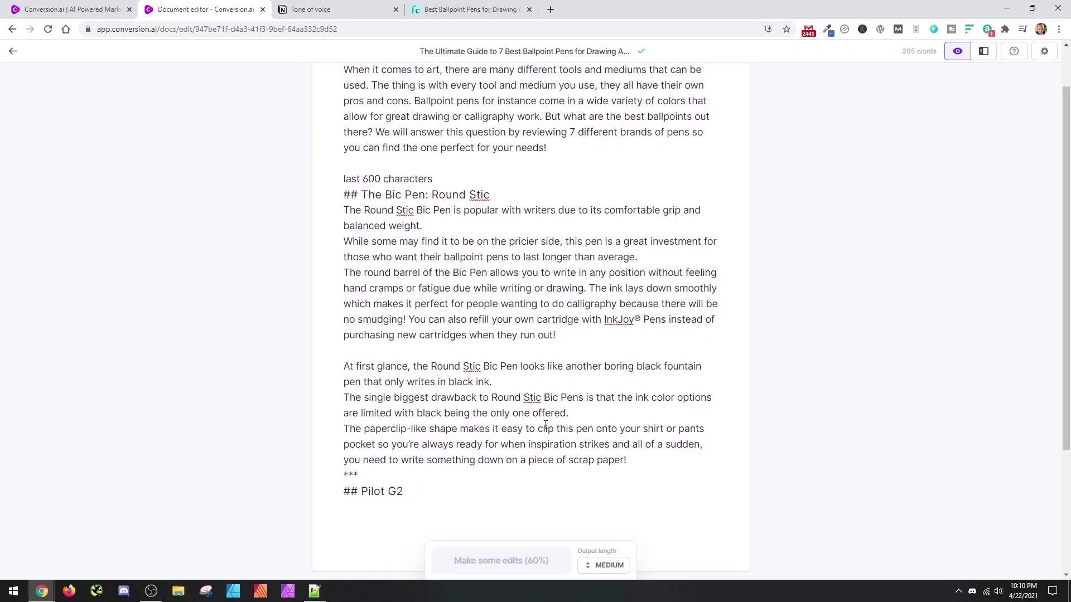
# - Start the section below the Pilot G2 heading with "The Pilot G2 is loved by writers" and compose its continuation at Medium length
pyautogui.scroll(-2, 705, 368)
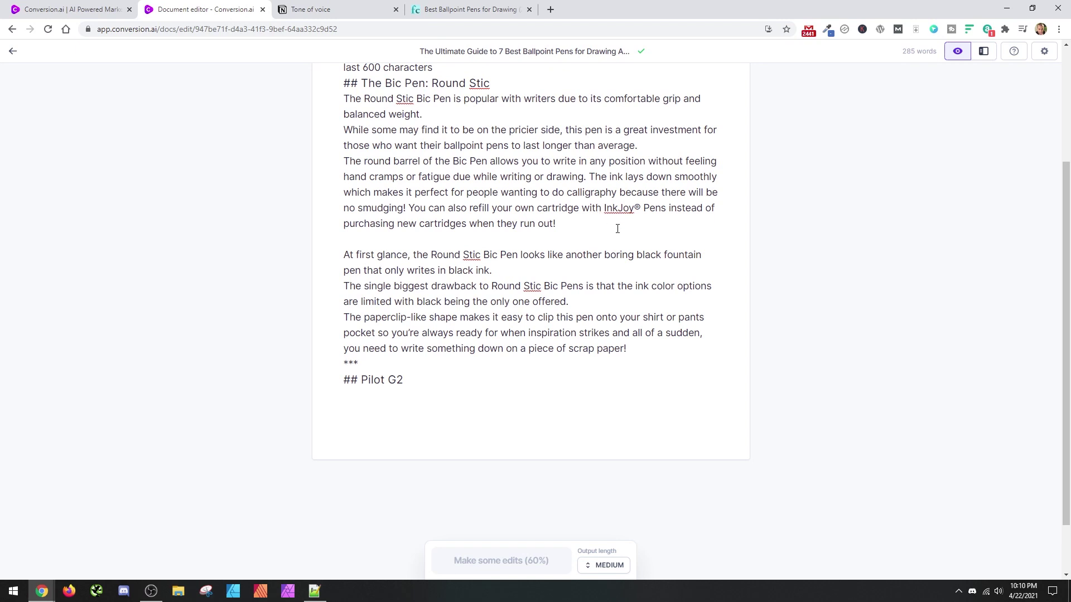
pyautogui.write('The Pilot G2 is ')
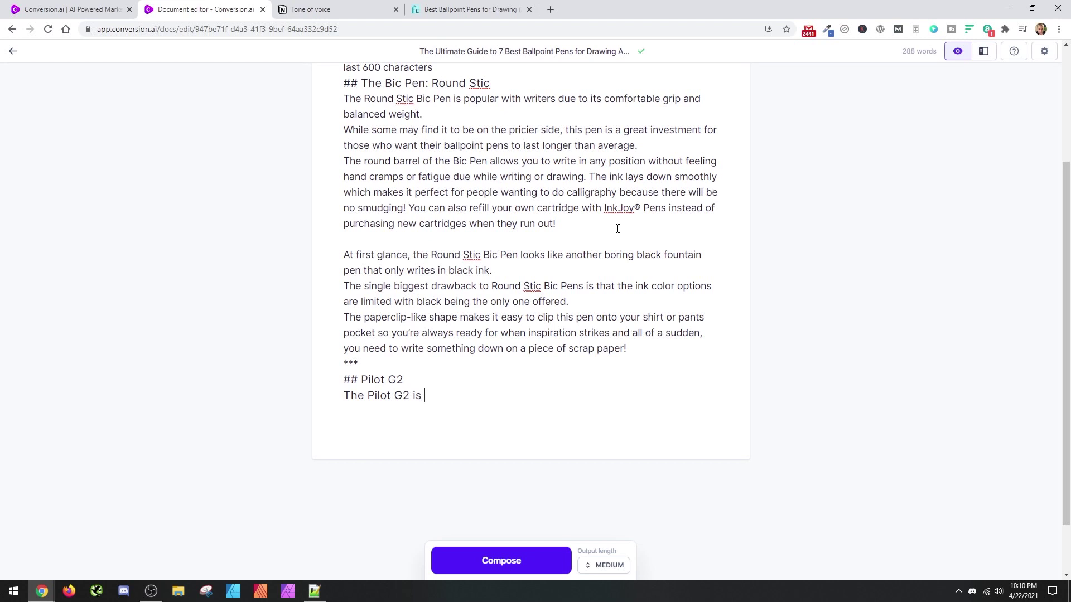
pyautogui.write('loved by writers')
pyautogui.click(501, 561)
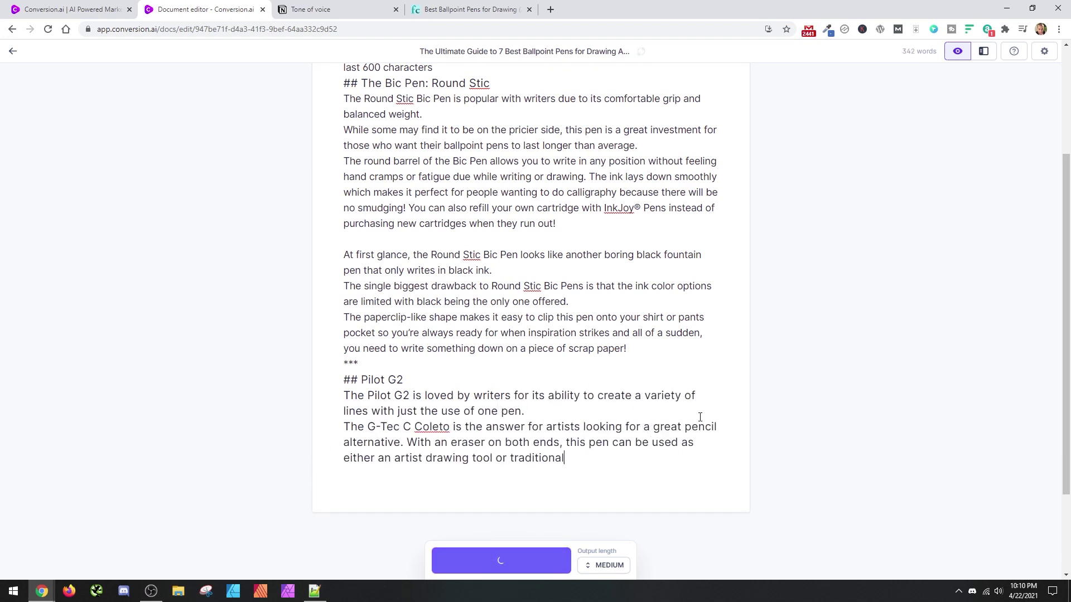
pyautogui.scroll(-2, 338, 334)
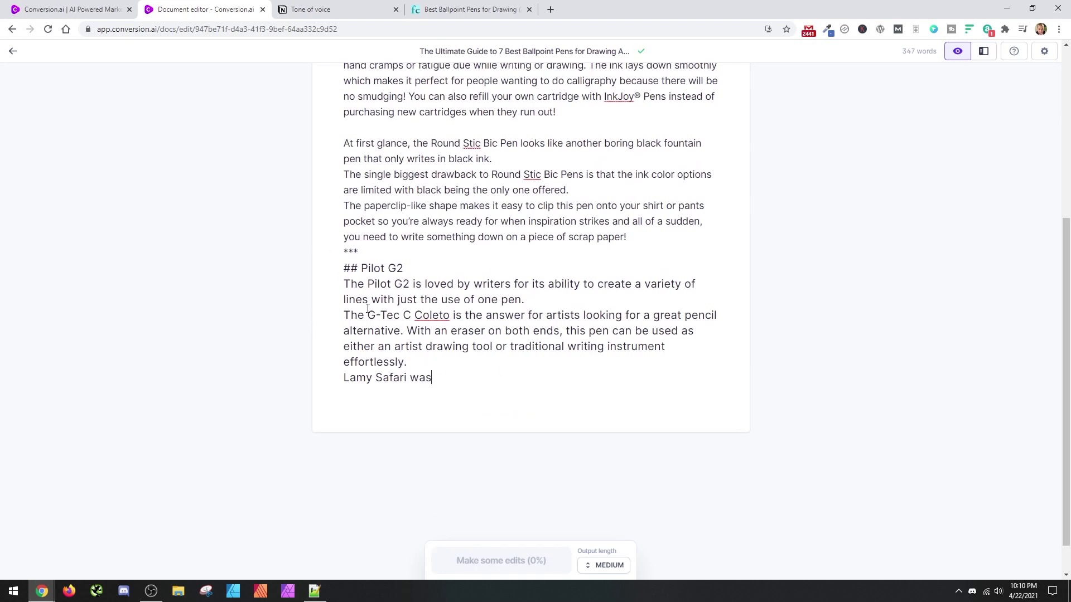
# - Delete the off-topic G-Tec C Coleto paragraph and the unfinished "Lamy Safari was" from the Pilot G2 section
pyautogui.click(477, 316)
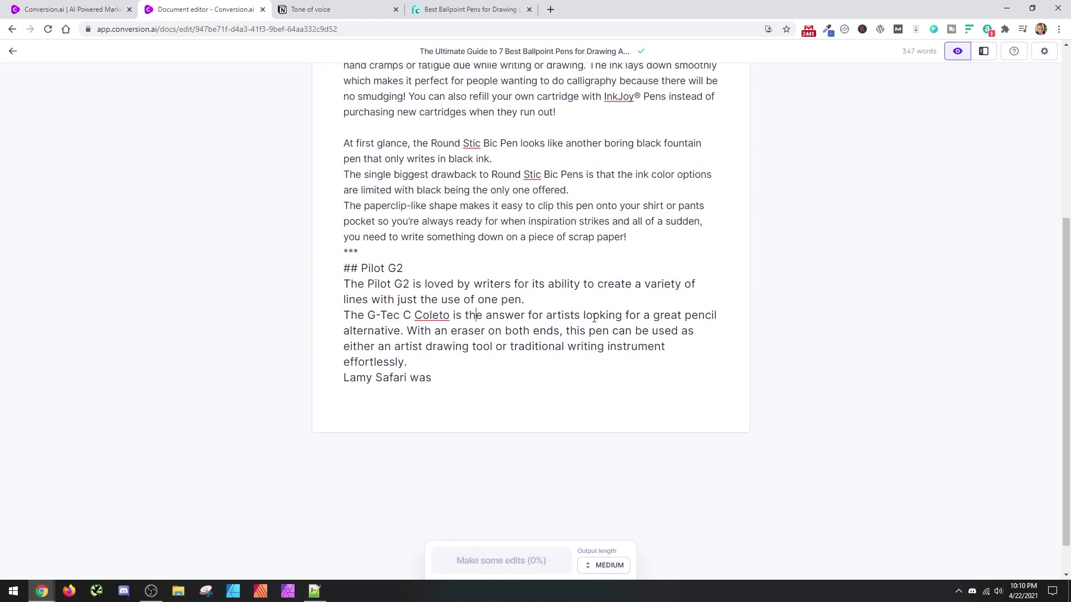
pyautogui.moveTo(403, 269); pyautogui.dragTo(361, 269)
pyautogui.click(403, 267)
pyautogui.moveTo(461, 383); pyautogui.dragTo(332, 314)
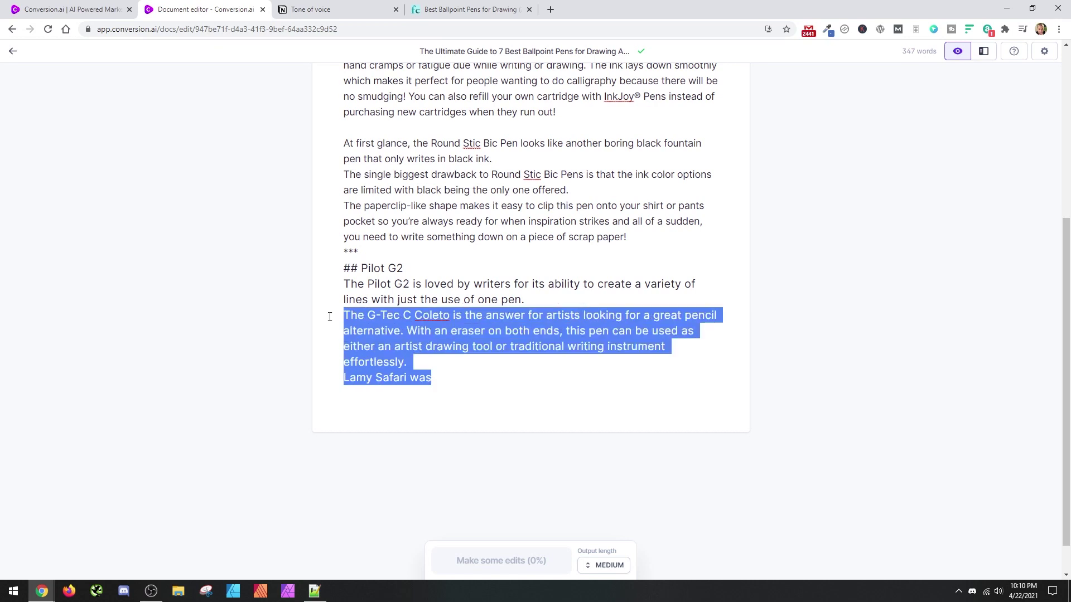
pyautogui.press('BackSpace')
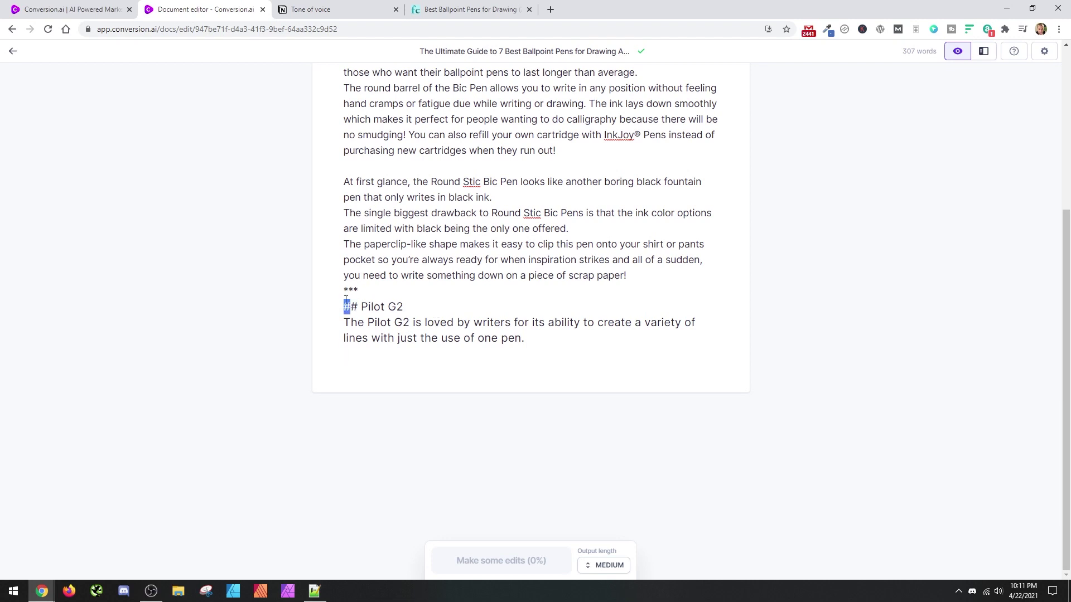
pyautogui.moveTo(347, 306); pyautogui.dragTo(330, 292)
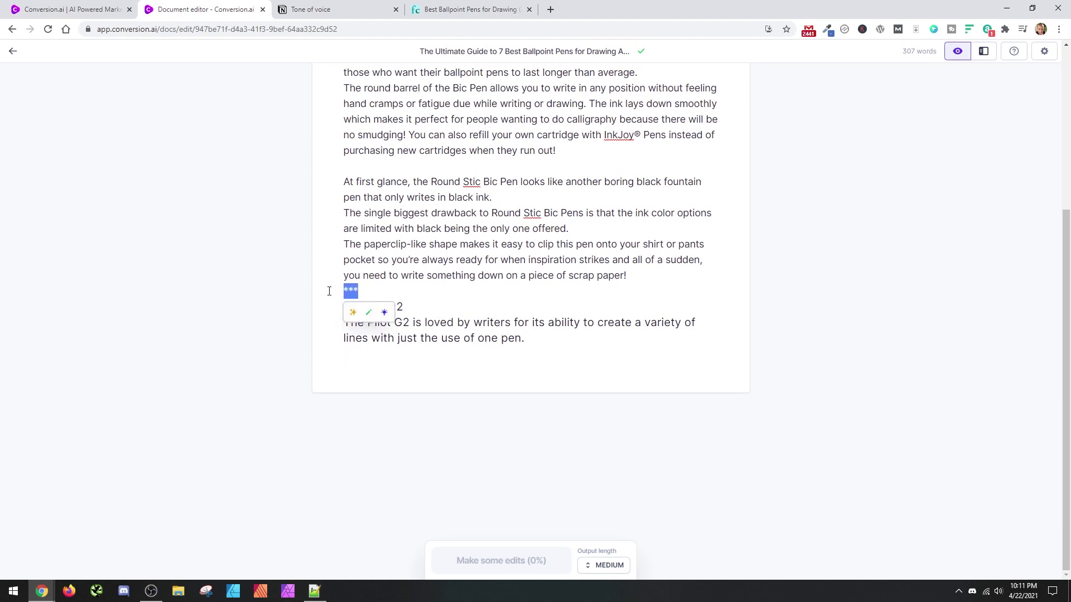
pyautogui.click(395, 283)
pyautogui.moveTo(418, 306); pyautogui.dragTo(350, 306)
pyautogui.click(361, 307)
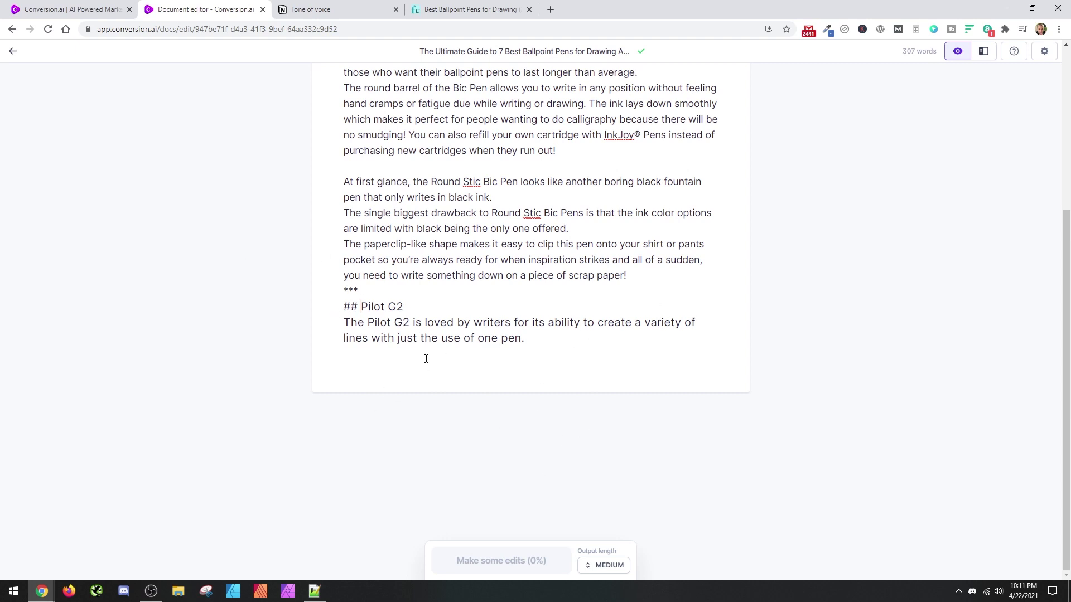
# - Count the words and characters of the whole document, from the introduction to the end of the Pilot G2 sentence
pyautogui.click(562, 337)
pyautogui.scroll(3, 447, 265)
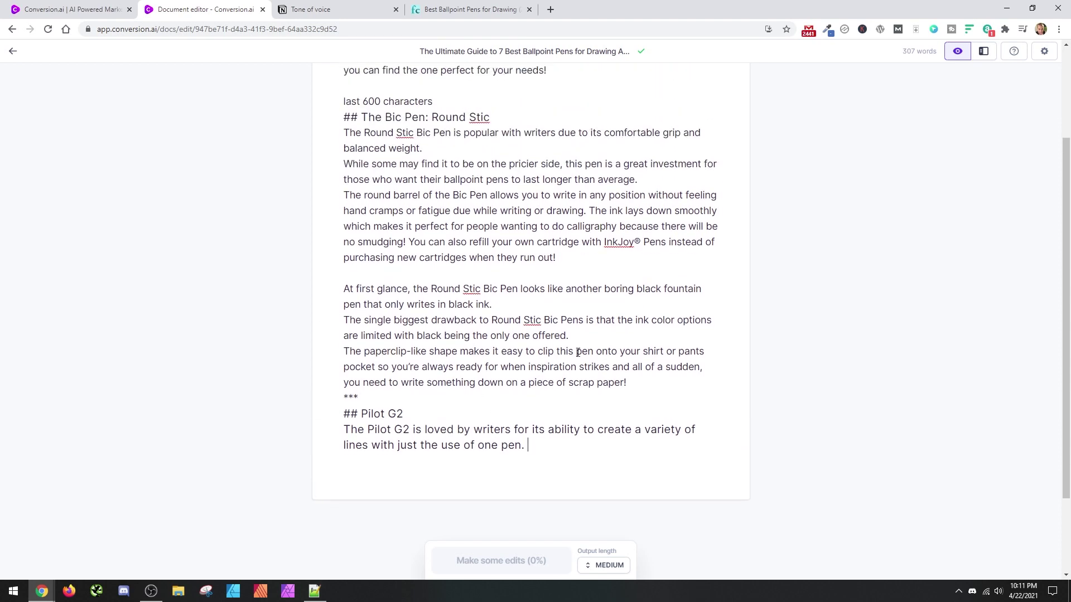
pyautogui.moveTo(525, 444); pyautogui.dragTo(335, 130)
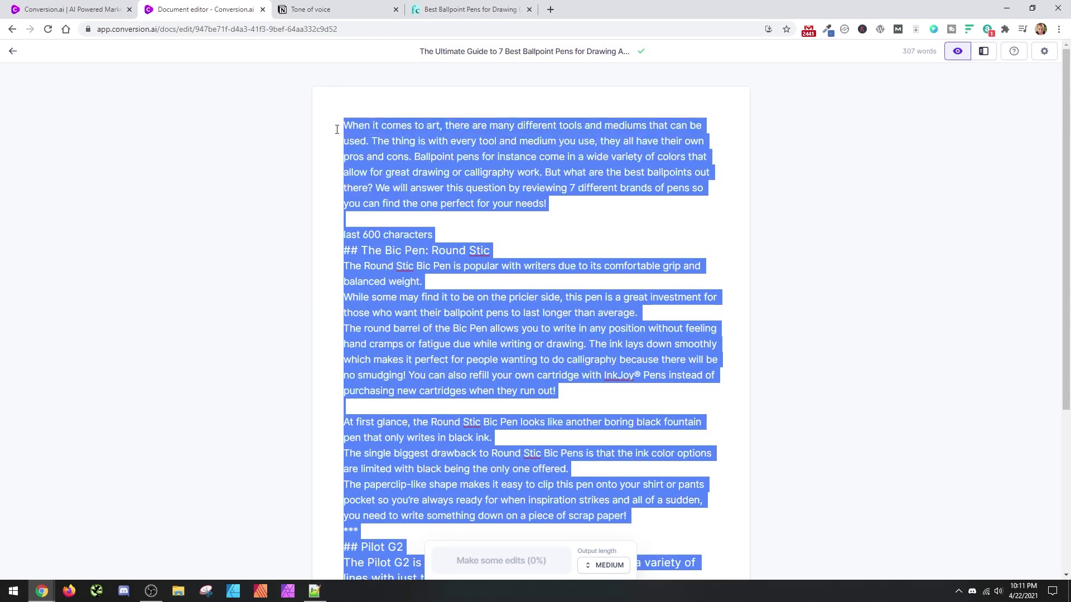
pyautogui.rightClick(375, 151)
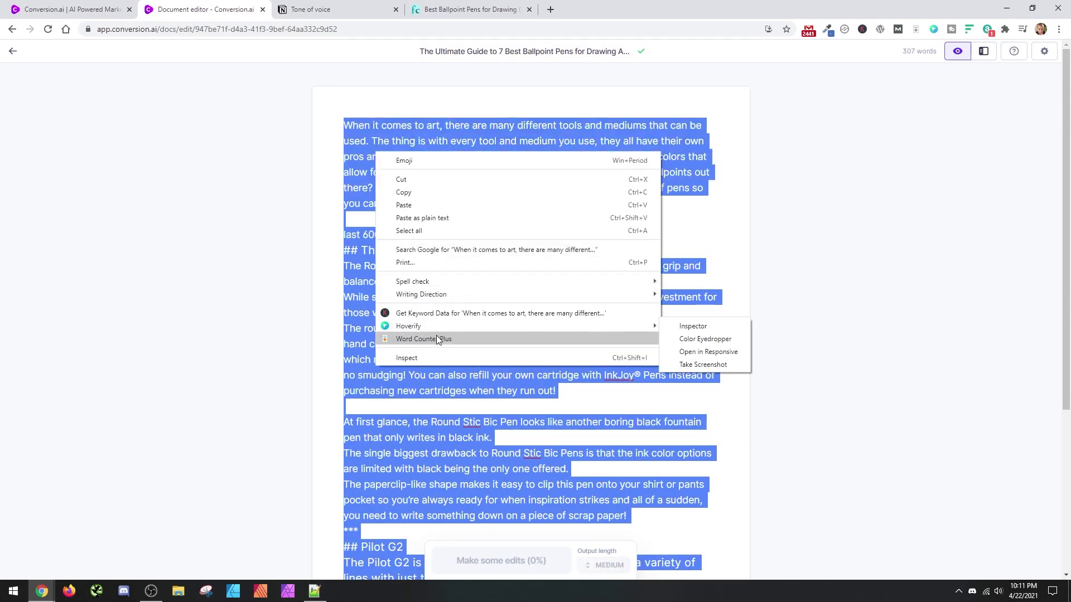
pyautogui.click(436, 338)
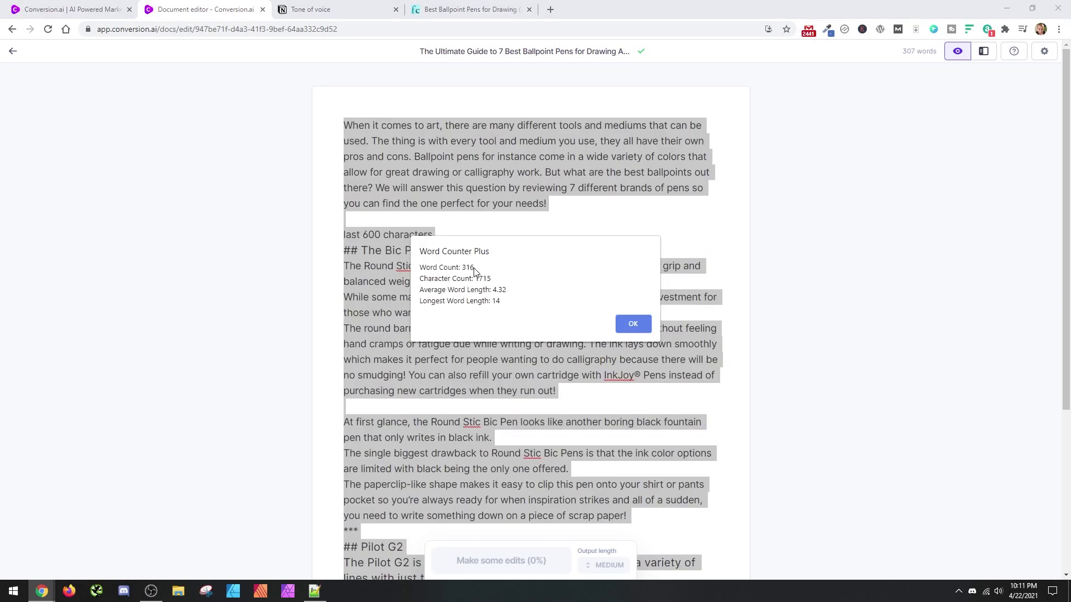
pyautogui.click(647, 326)
pyautogui.click(487, 275)
pyautogui.scroll(-3, 487, 274)
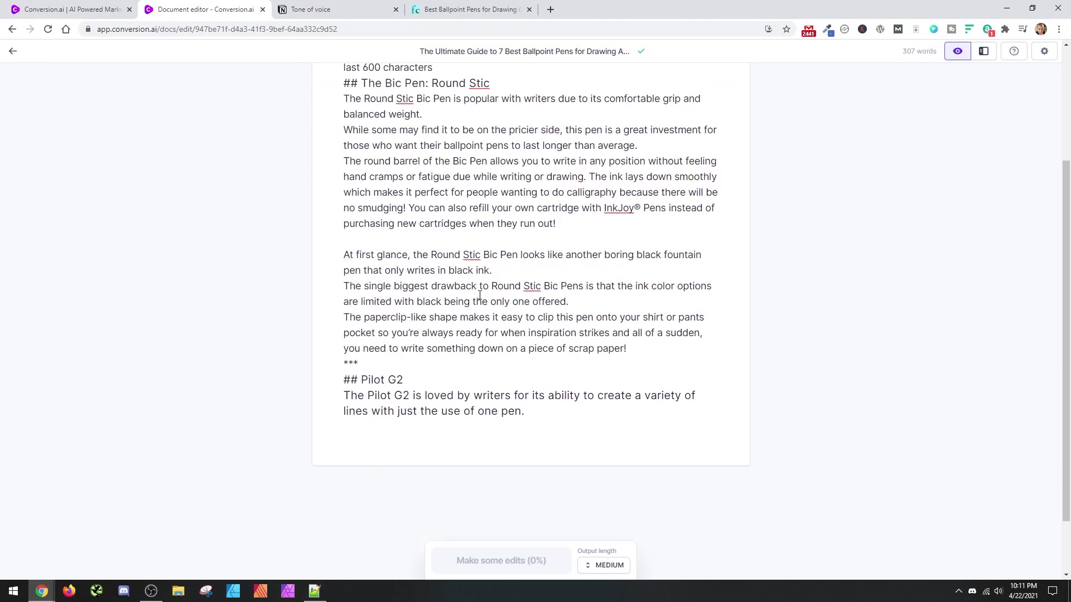
pyautogui.scroll(2, 519, 268)
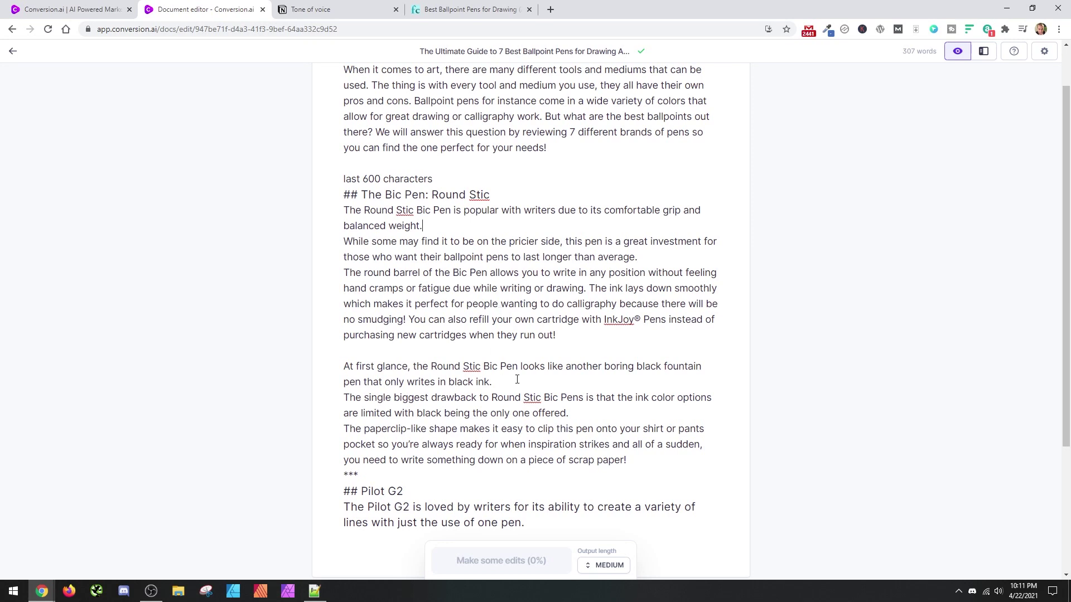
pyautogui.scroll(-2, 469, 477)
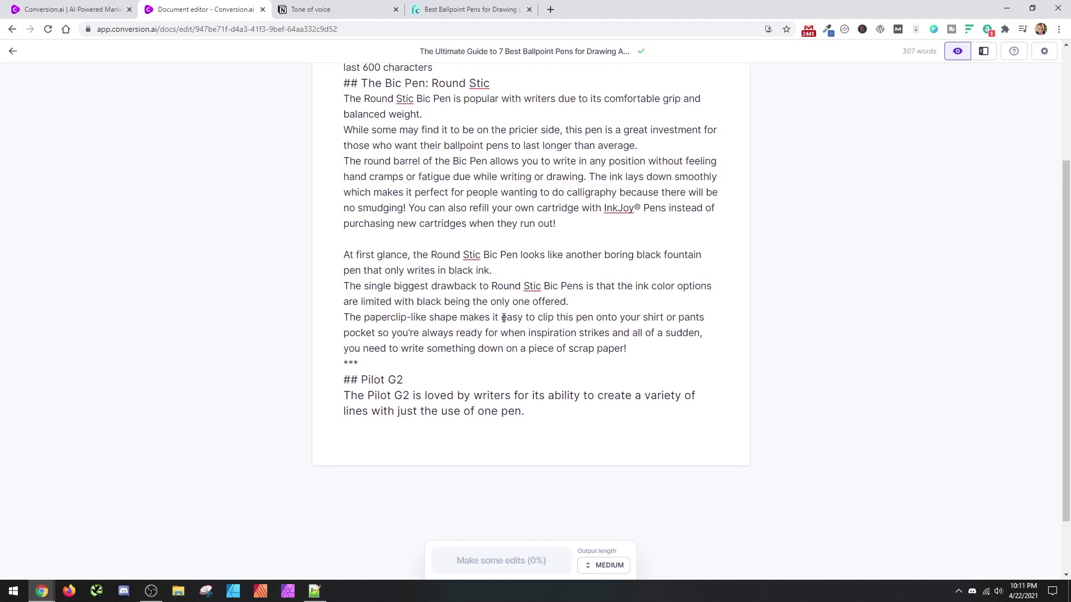
# - Copy "This pen can also come in different pen tip sizes" from the Pilot G2 pros in the source article
pyautogui.click(477, 10)
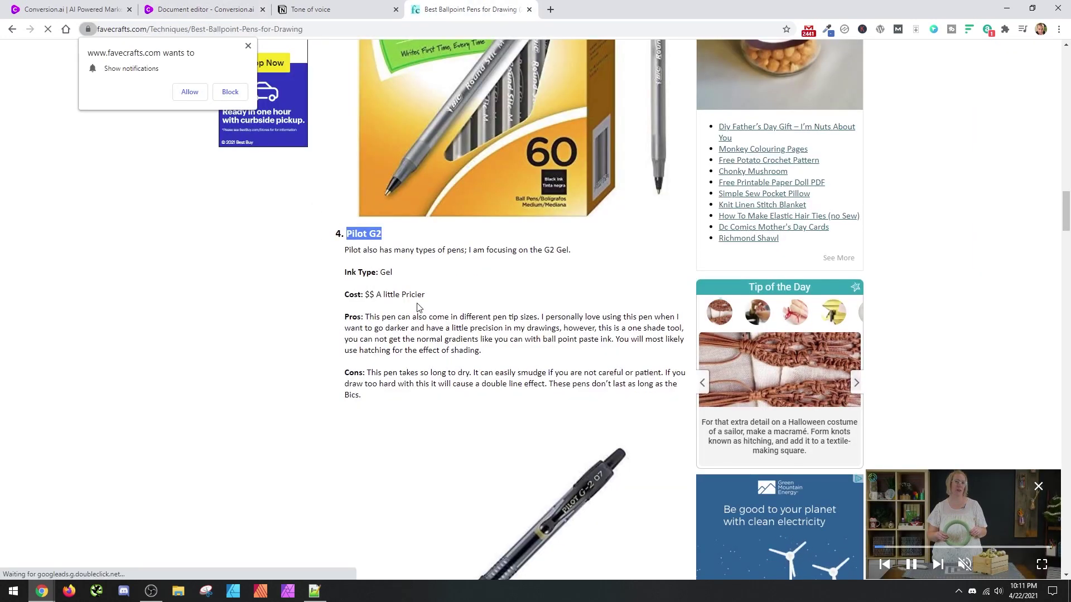
pyautogui.click(438, 332)
pyautogui.scroll(-1, 439, 332)
pyautogui.scroll(-1, 439, 333)
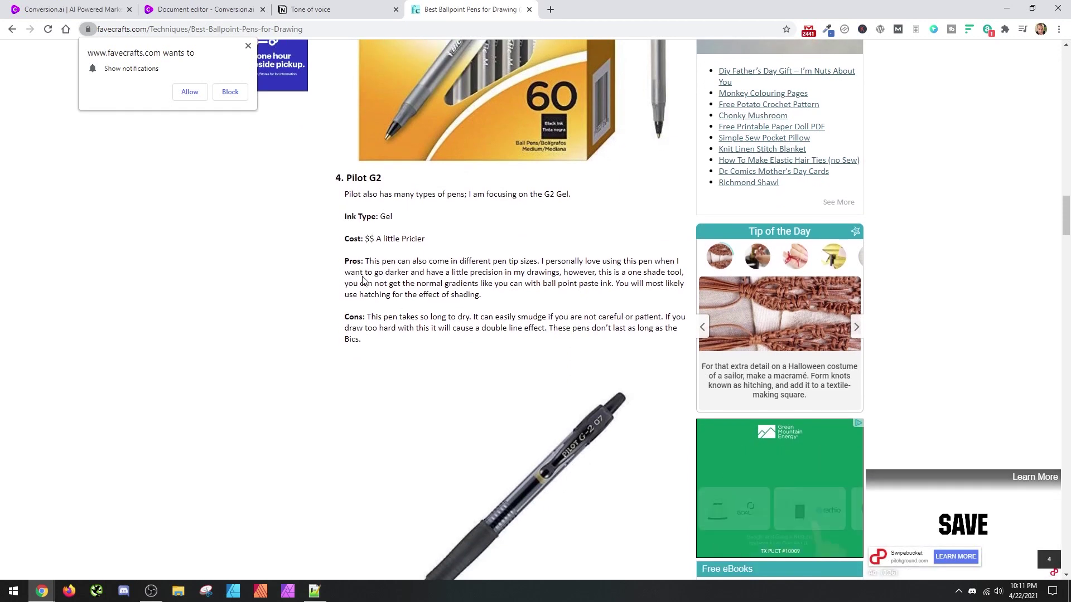
pyautogui.moveTo(365, 261); pyautogui.dragTo(479, 295)
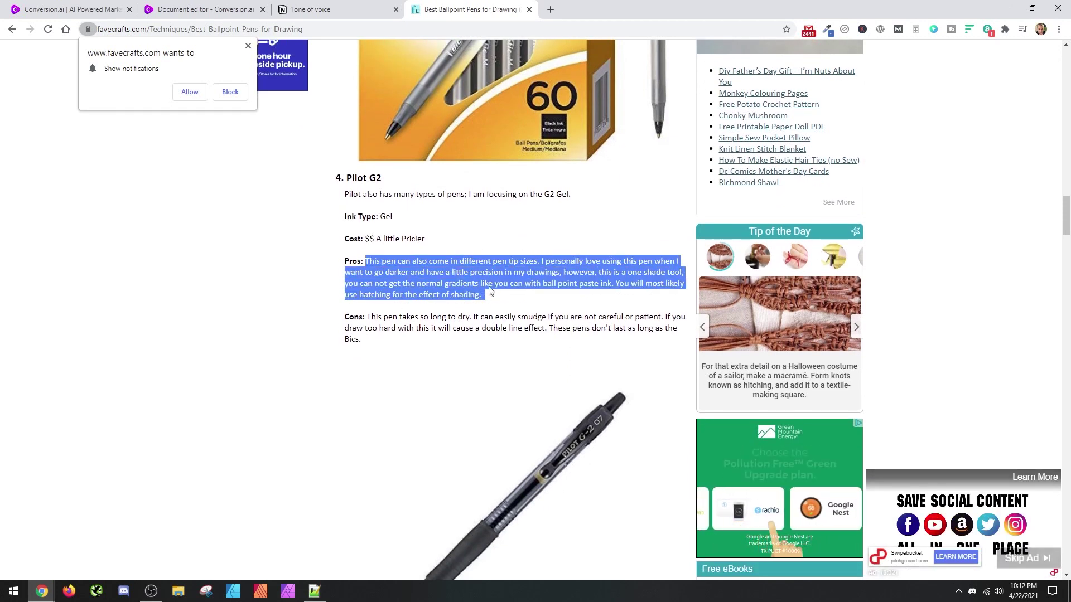
pyautogui.click(368, 270)
pyautogui.moveTo(366, 262); pyautogui.dragTo(537, 262)
pyautogui.hotkey('ctrl', 'Tab')
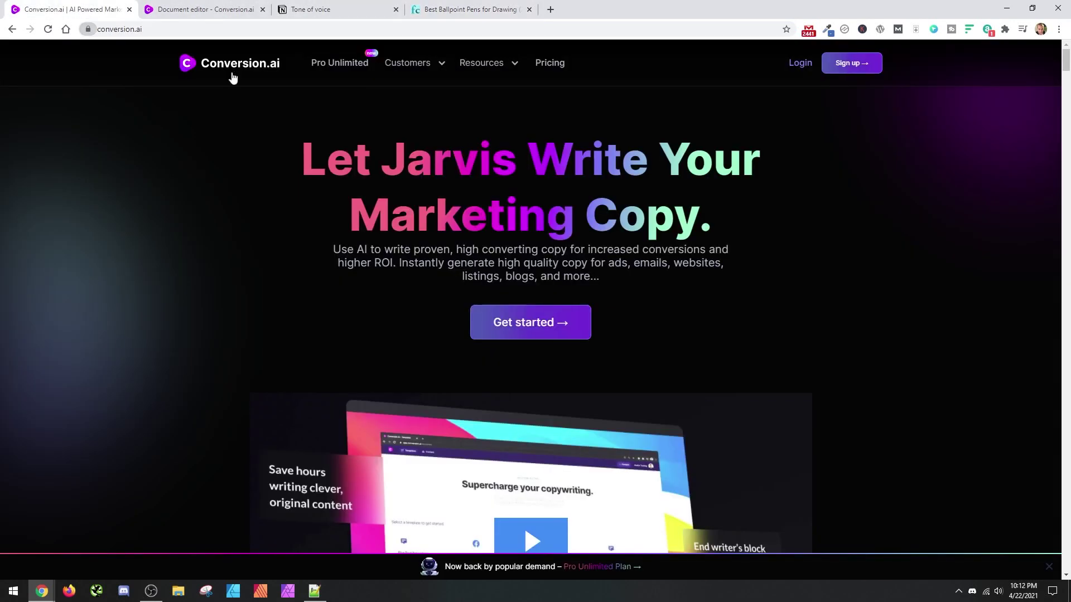
pyautogui.hotkey('ctrl', 'Tab')
pyautogui.click(444, 7)
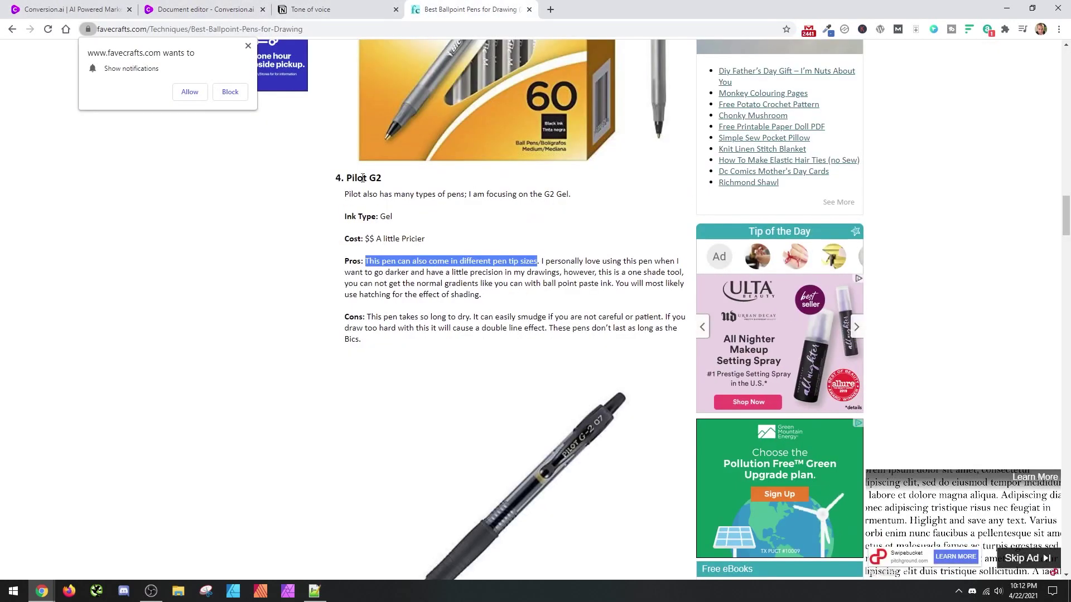
# - Paste the copied phrase on a new line below the Pilot G2 sentence and compose its continuation at Long length
pyautogui.click(203, 10)
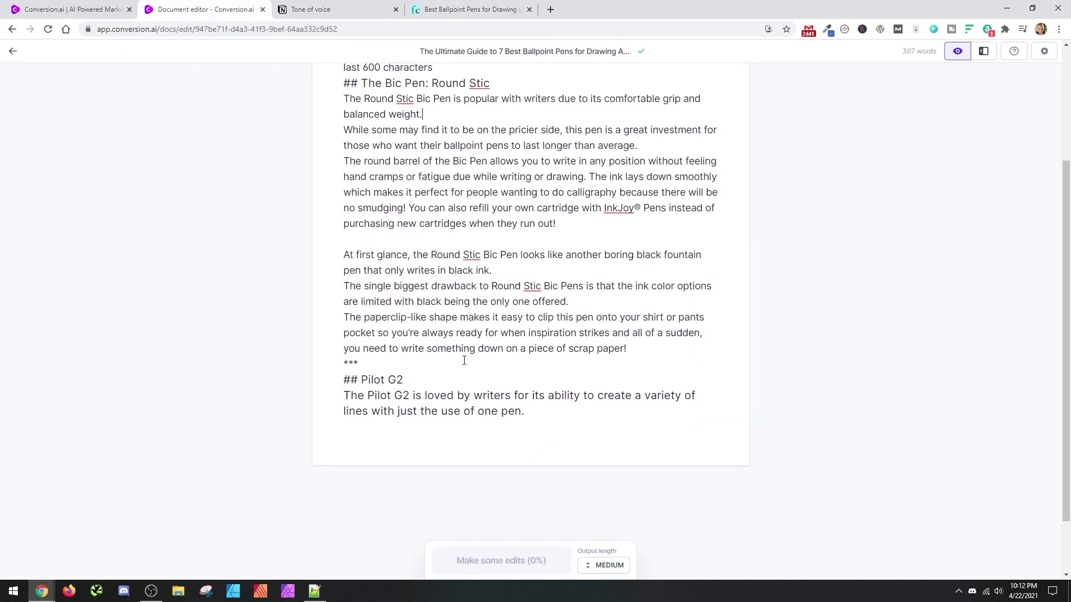
pyautogui.click(567, 424)
pyautogui.press('Return')
pyautogui.hotkey('ctrl', 'v')
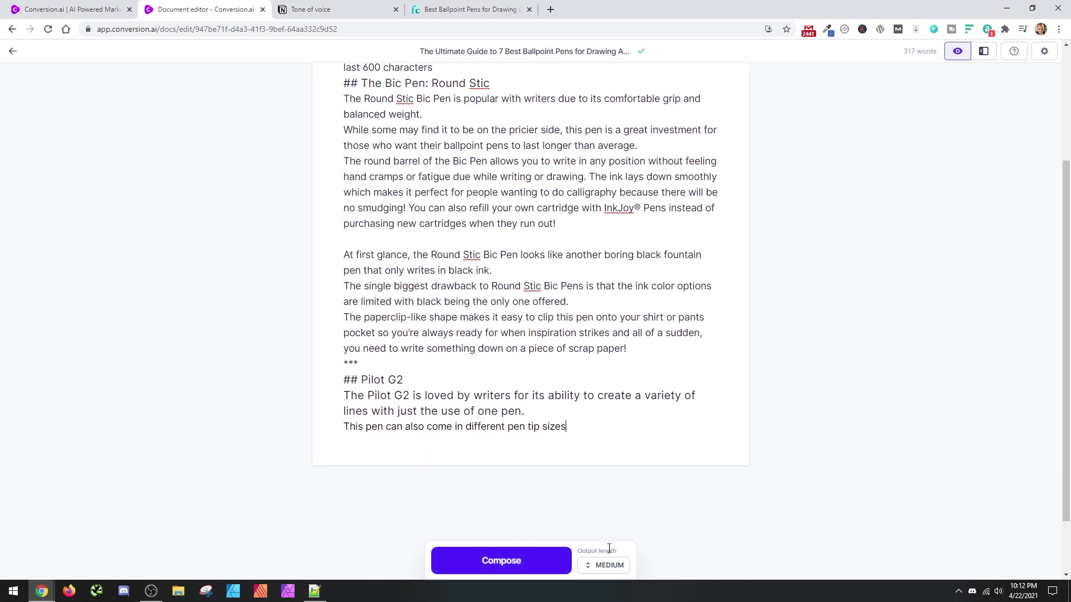
pyautogui.click(612, 566)
pyautogui.click(601, 531)
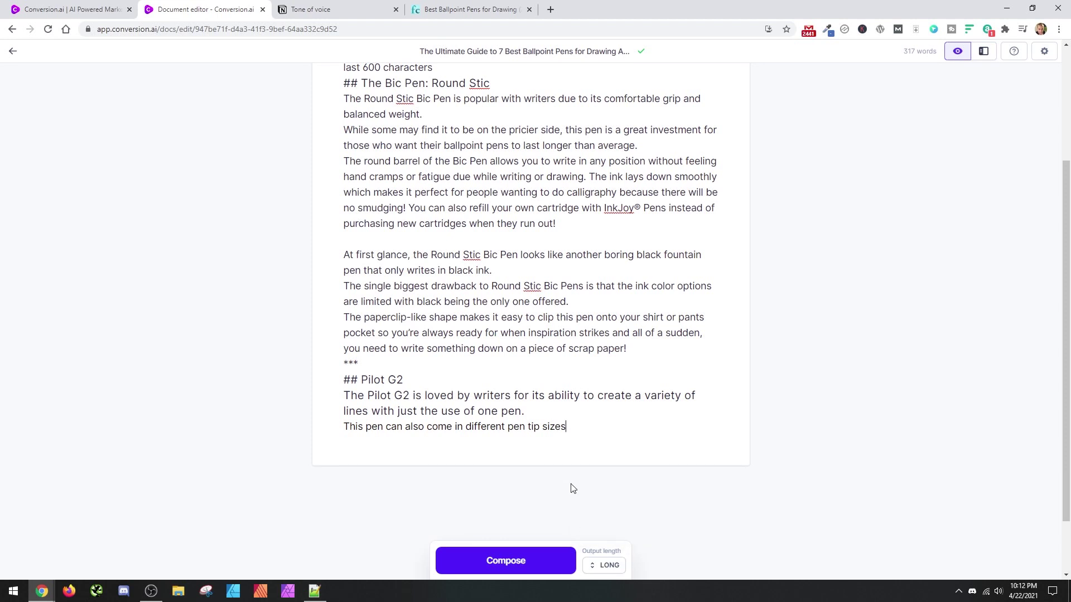
pyautogui.hotkey('ctrl', 'j')
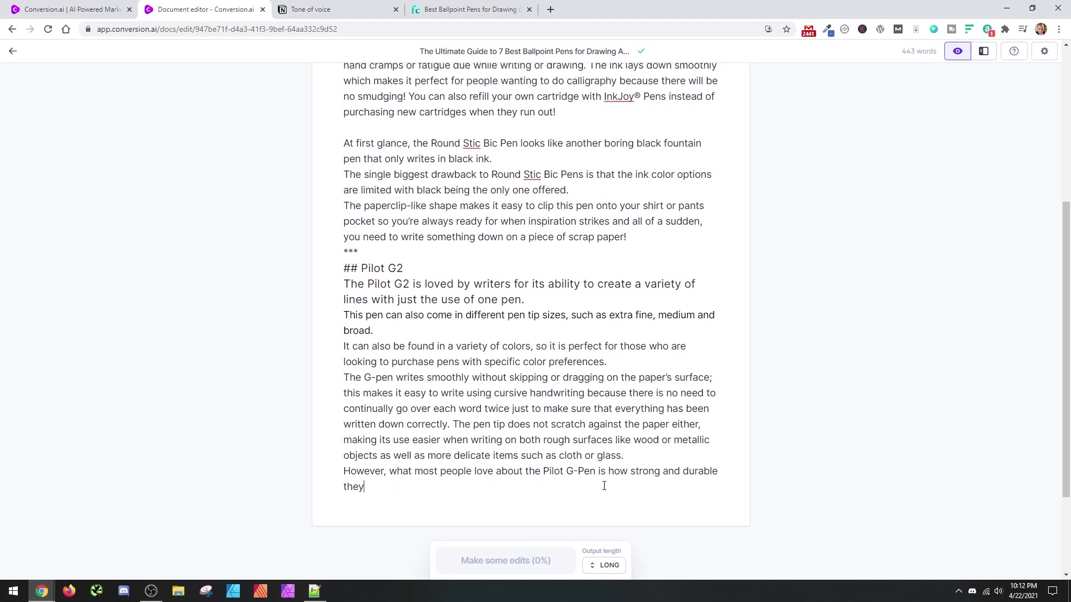
# - Separate the "However" paragraph with a blank line, extend its ending with "are along with" and compose the continuation at Medium length
pyautogui.click(660, 453)
pyautogui.press('Return')
pyautogui.scroll(-2, 440, 447)
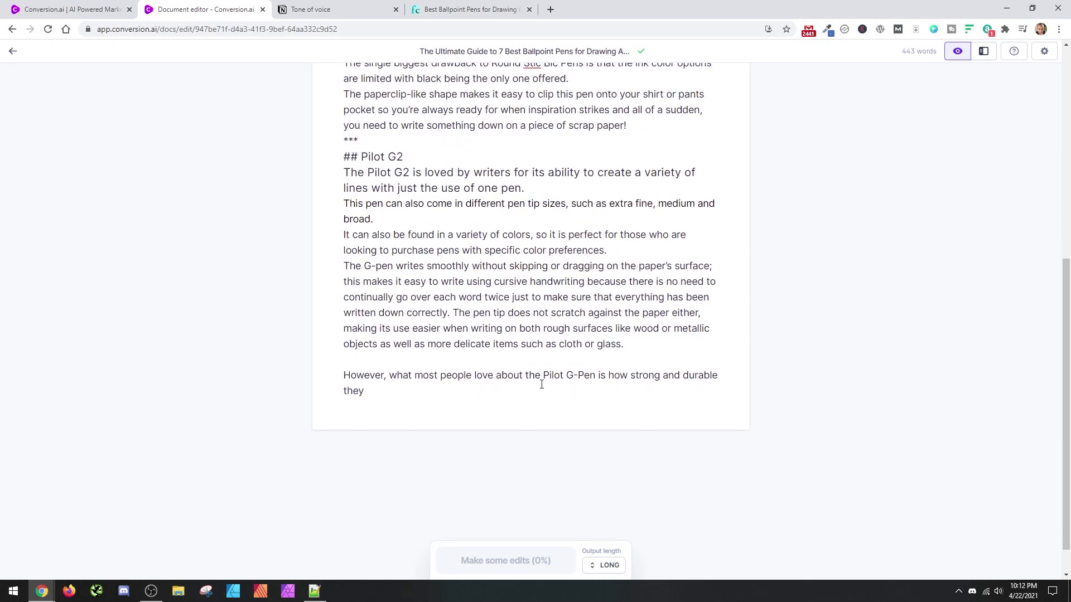
pyautogui.write('are along with')
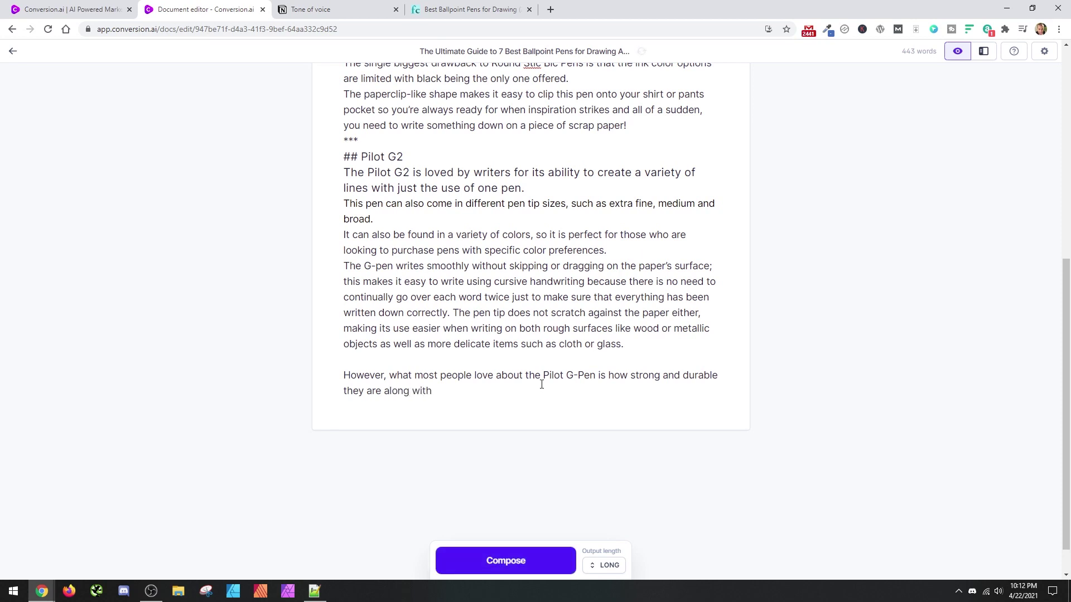
pyautogui.click(607, 566)
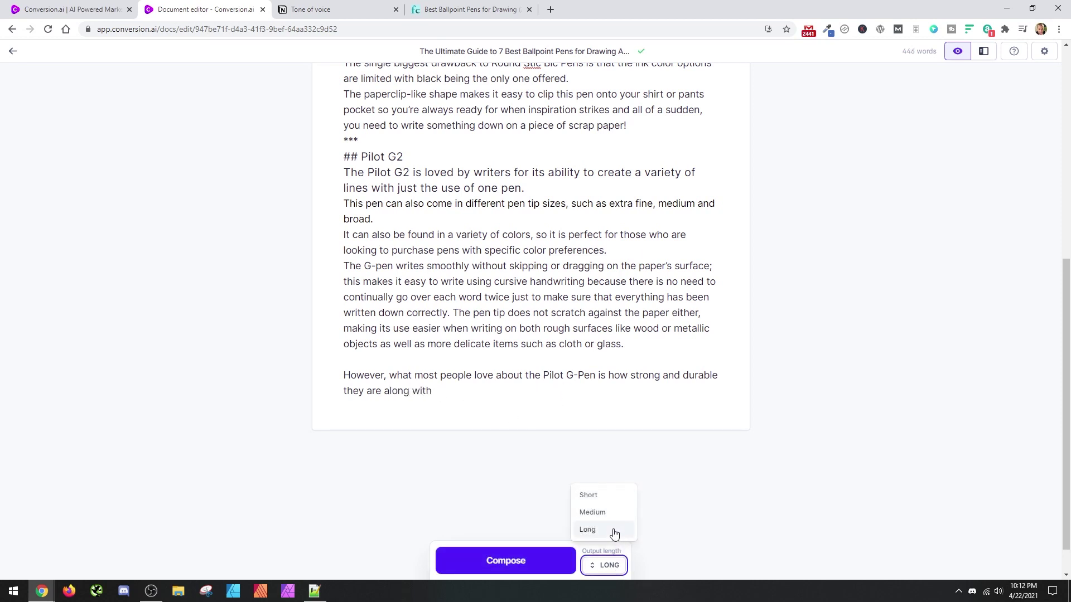
pyautogui.click(606, 513)
pyautogui.click(506, 559)
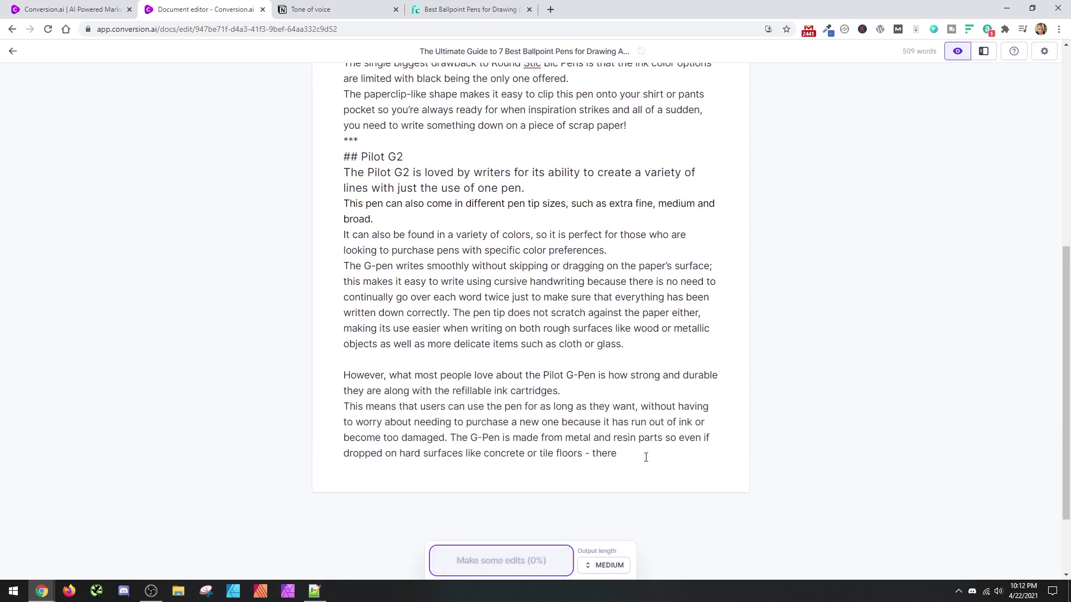
# - Delete the unfinished closing sentence about the G-Pen being made from metal and resin parts
pyautogui.moveTo(617, 454); pyautogui.dragTo(641, 459)
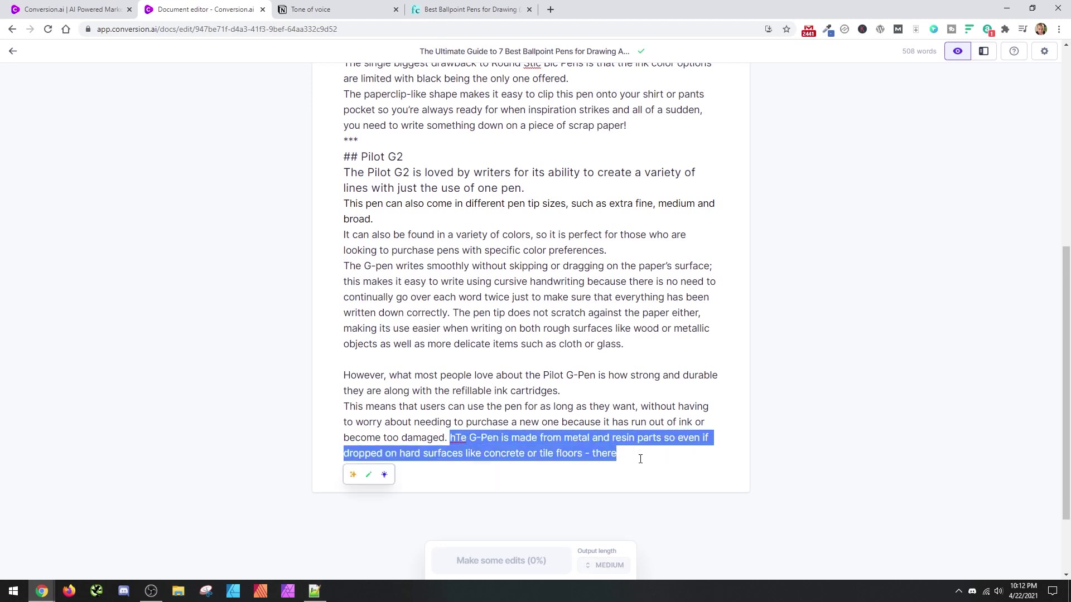
pyautogui.press('BackSpace')
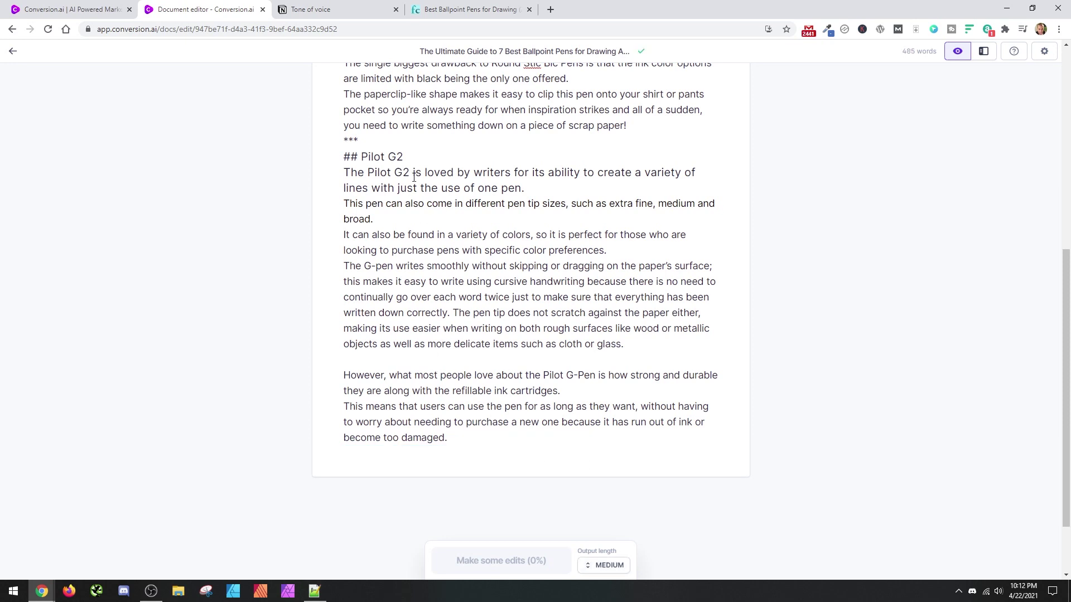
pyautogui.moveTo(366, 140); pyautogui.dragTo(336, 139)
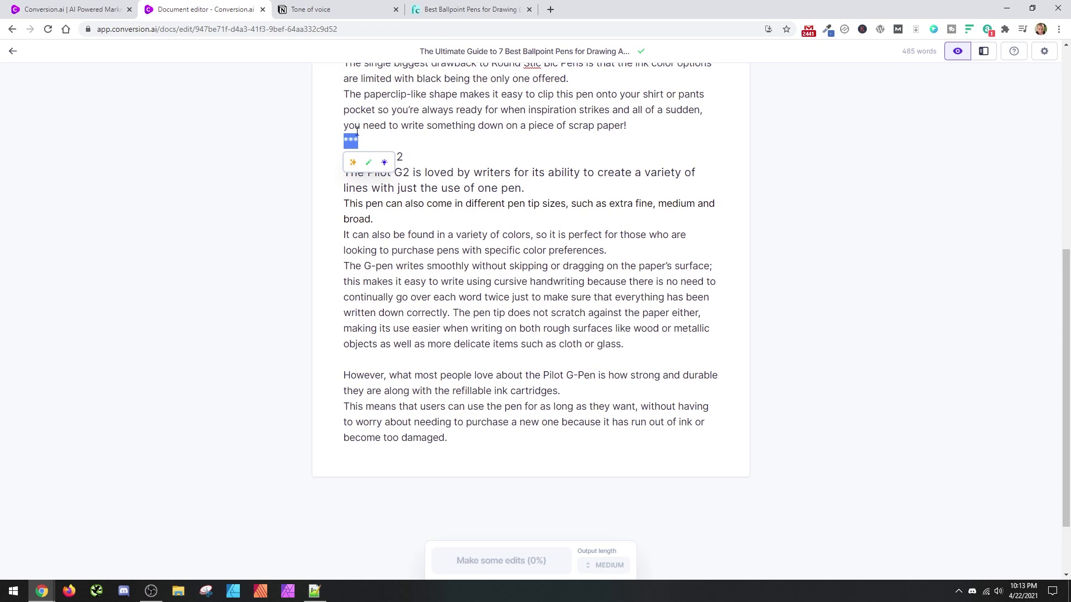
pyautogui.scroll(2, 357, 130)
pyautogui.moveTo(449, 394); pyautogui.dragTo(332, 263)
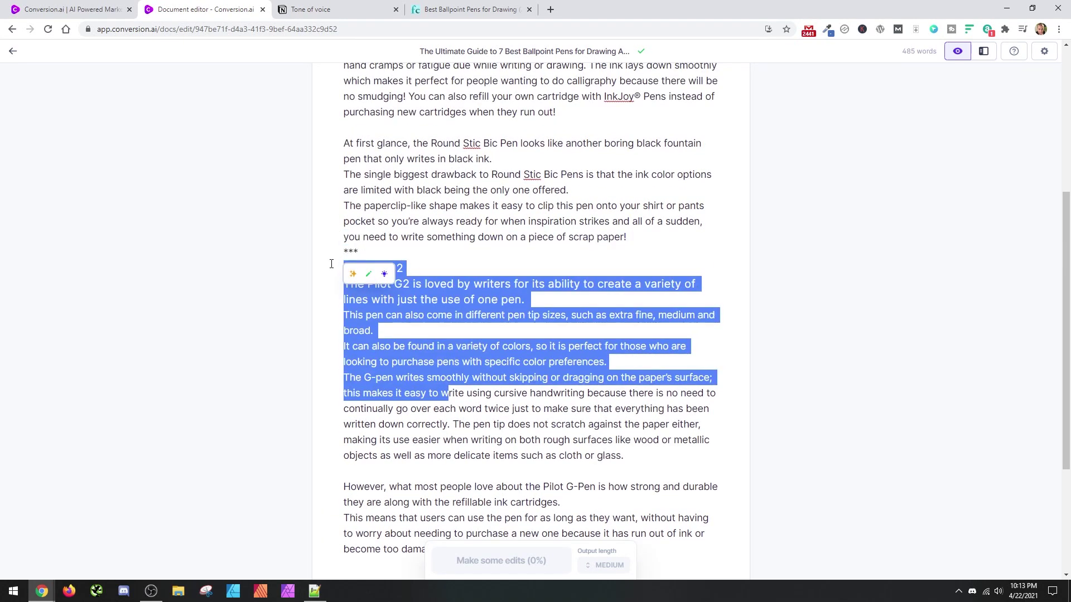
pyautogui.moveTo(414, 265)
pyautogui.mouseDown()
pyautogui.moveTo(341, 268)
pyautogui.moveTo(424, 268)
pyautogui.mouseUp()
pyautogui.click(424, 268)
pyautogui.scroll(-3, 478, 373)
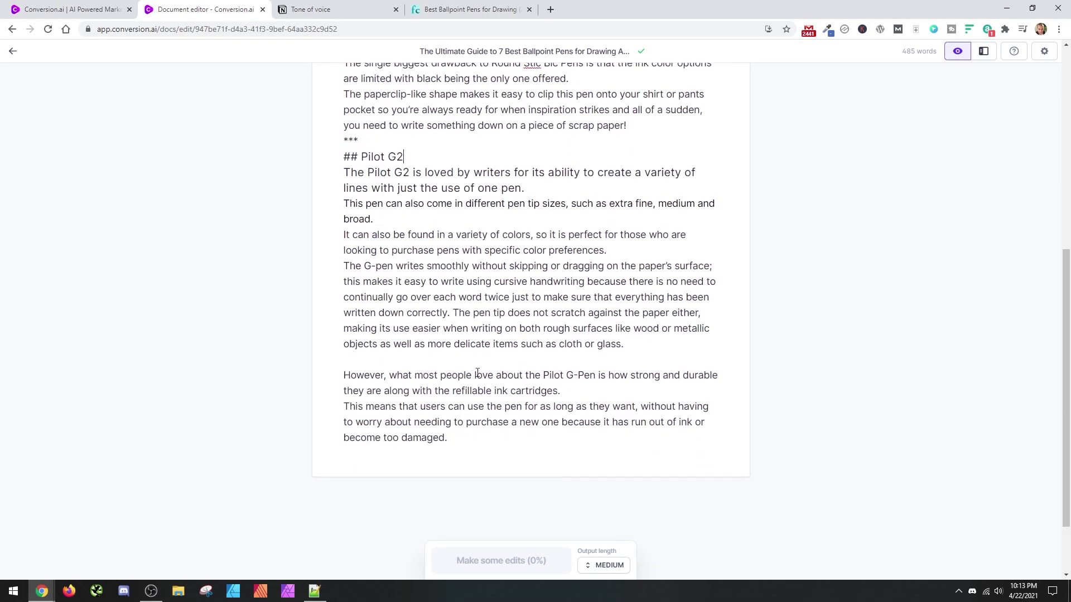
# - Duplicate the *** separator and "## Pilot G2" heading at the end of the document, changing the copied heading to "## Pilot G3"
pyautogui.moveTo(418, 157); pyautogui.dragTo(341, 141)
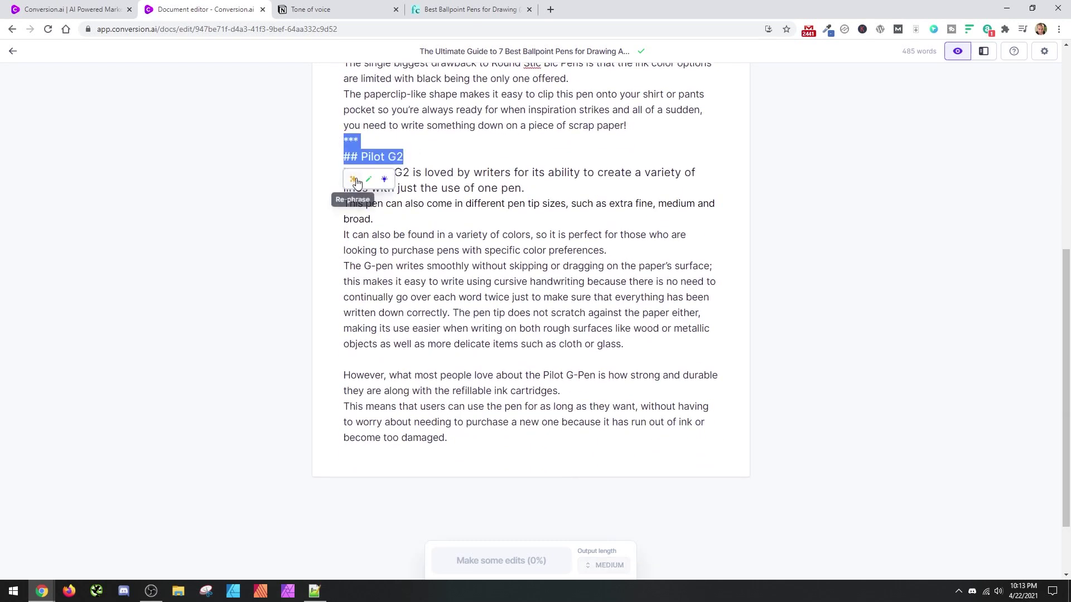
pyautogui.hotkey('ctrl', 'c')
pyautogui.click(487, 437)
pyautogui.press('Return')
pyautogui.hotkey('ctrl', 'v')
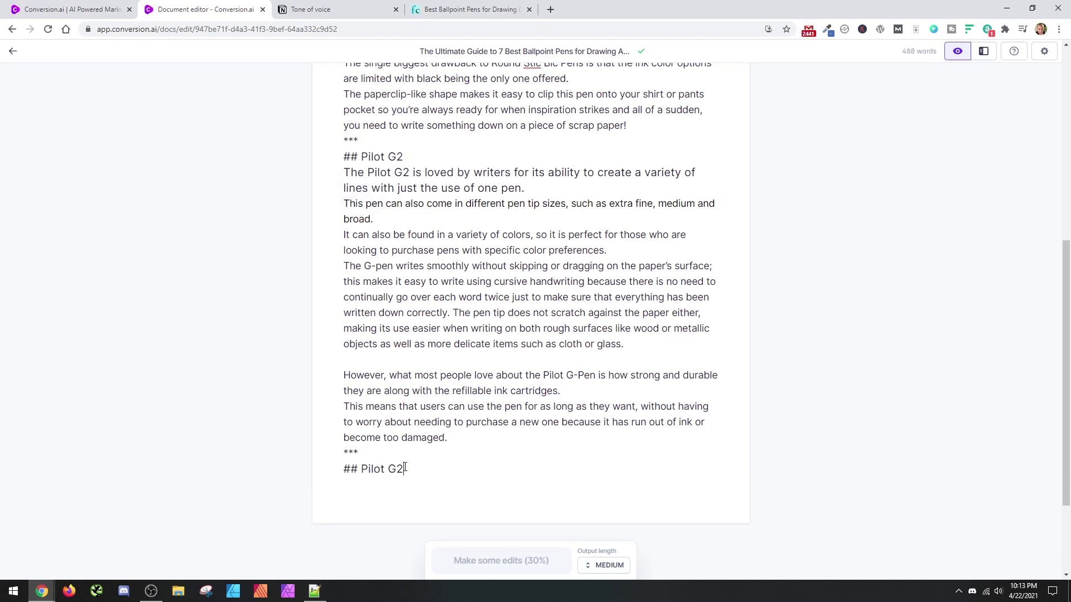
pyautogui.press('BackSpace')
pyautogui.write('3')
pyautogui.click(416, 484)
# - Add the lines "Pros of writing pens" and "cons of writing pens" to the content description, and close the document settings without saving
pyautogui.scroll(3, 528, 209)
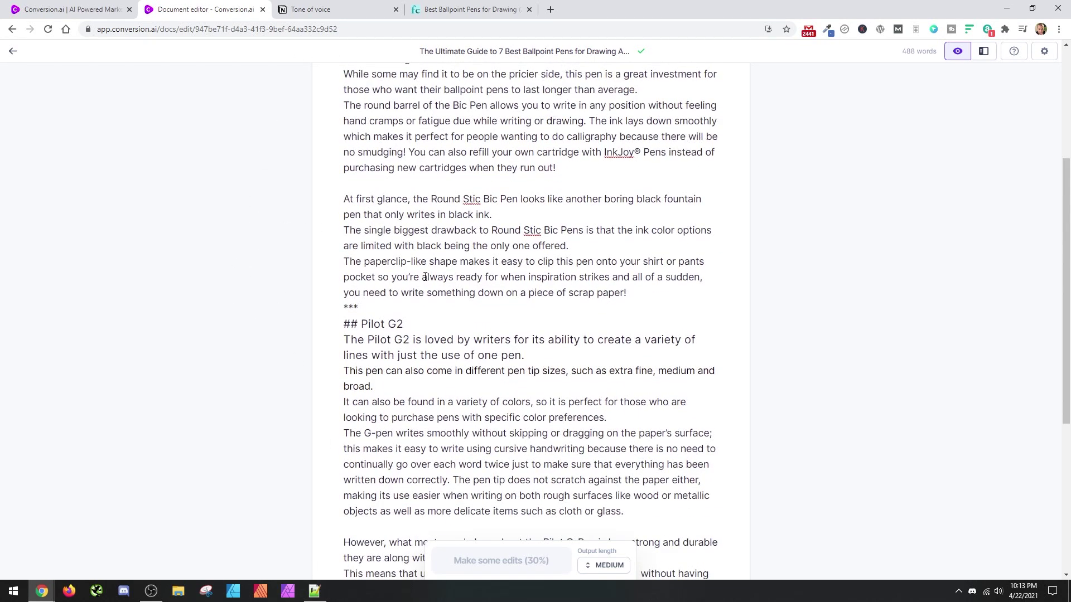
pyautogui.click(509, 51)
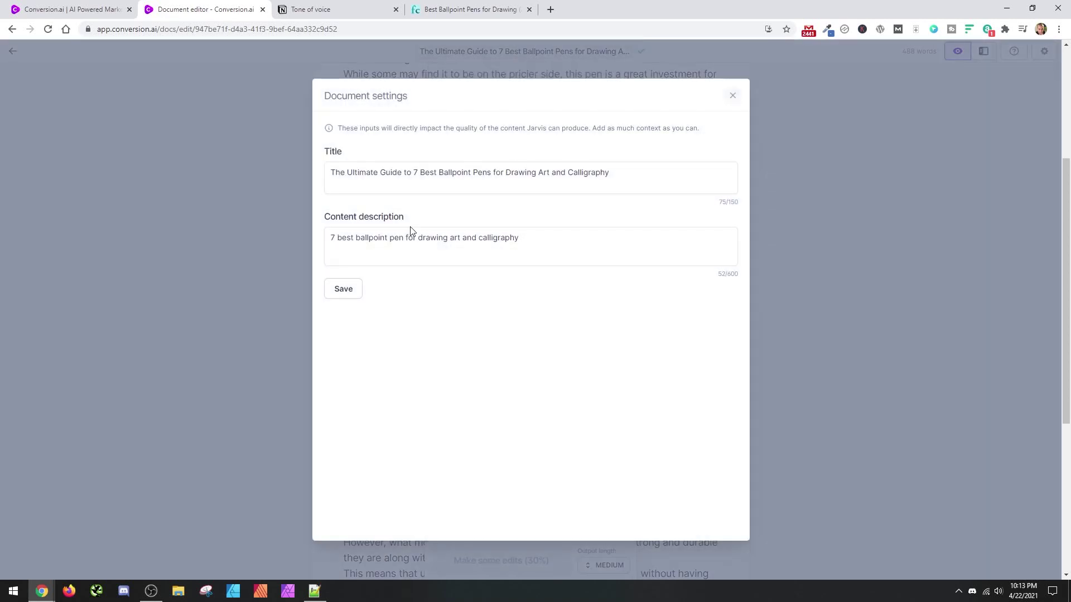
pyautogui.click(356, 240)
pyautogui.moveTo(533, 243); pyautogui.dragTo(318, 243)
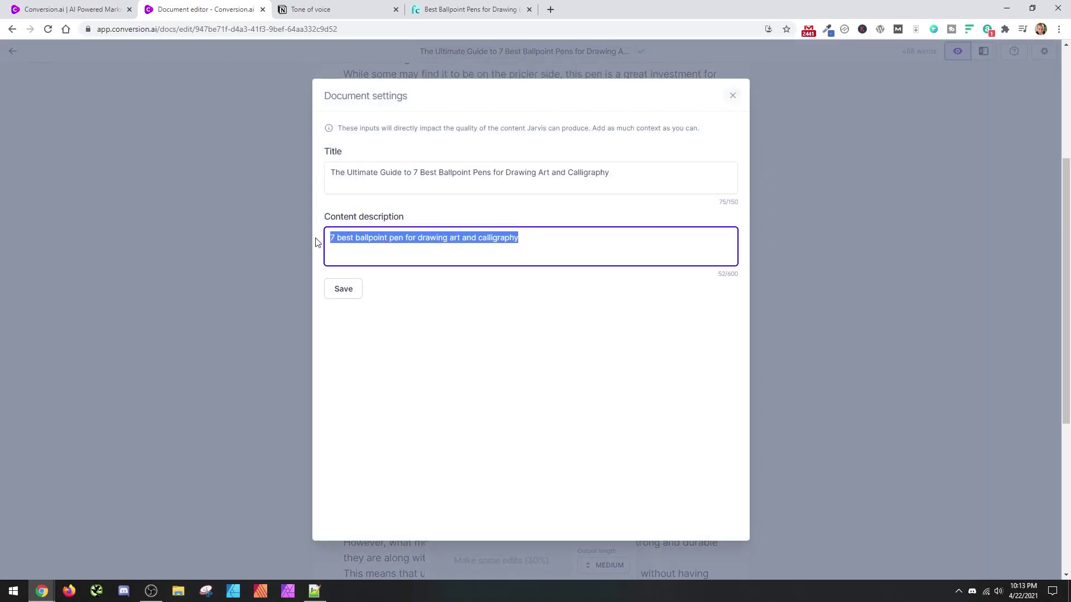
pyautogui.click(562, 239)
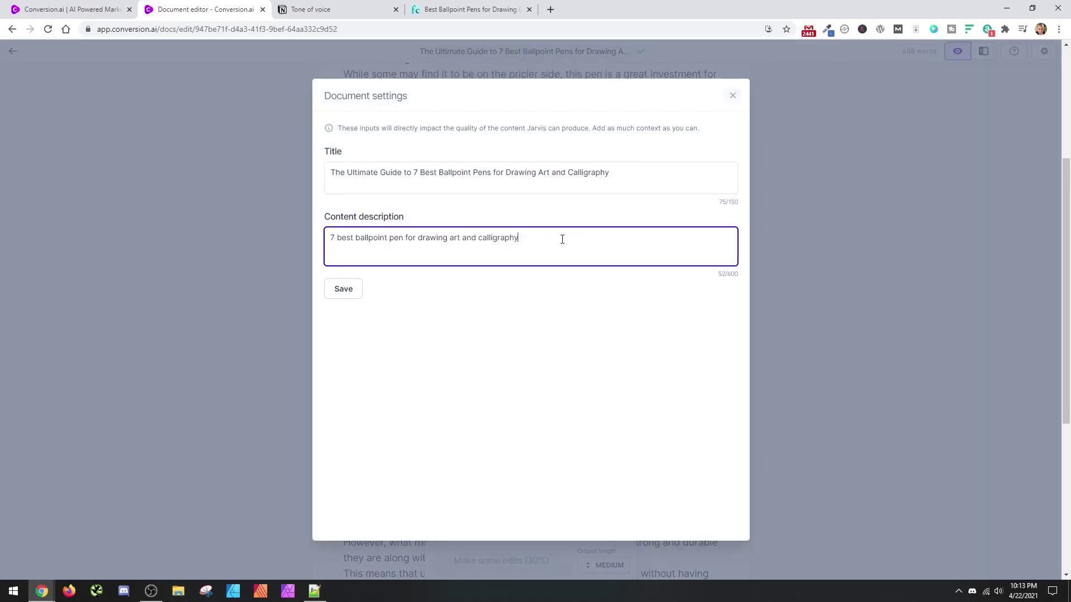
pyautogui.press('Return')
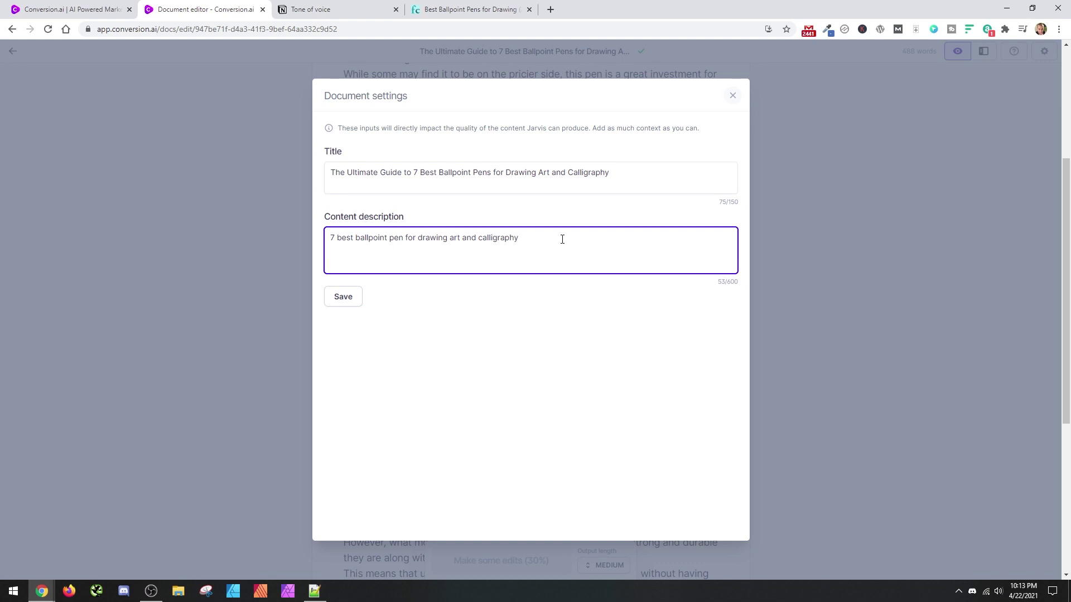
pyautogui.write('Por')
pyautogui.write('s o')
pyautogui.write('f writing pens')
pyautogui.press('Return')
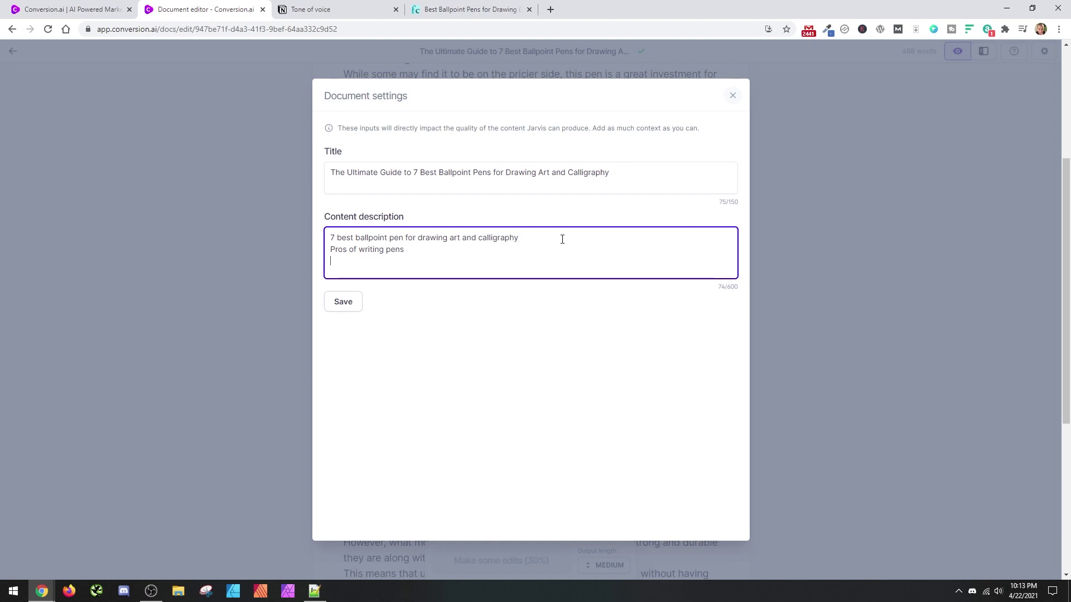
pyautogui.write('cons of ')
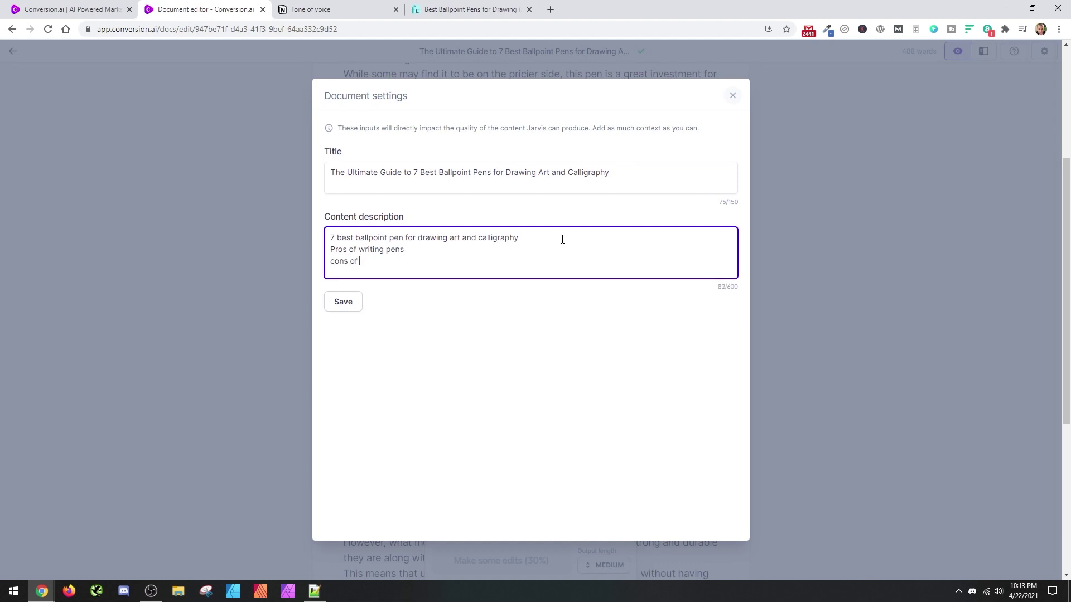
pyautogui.write('writing pens')
pyautogui.click(733, 96)
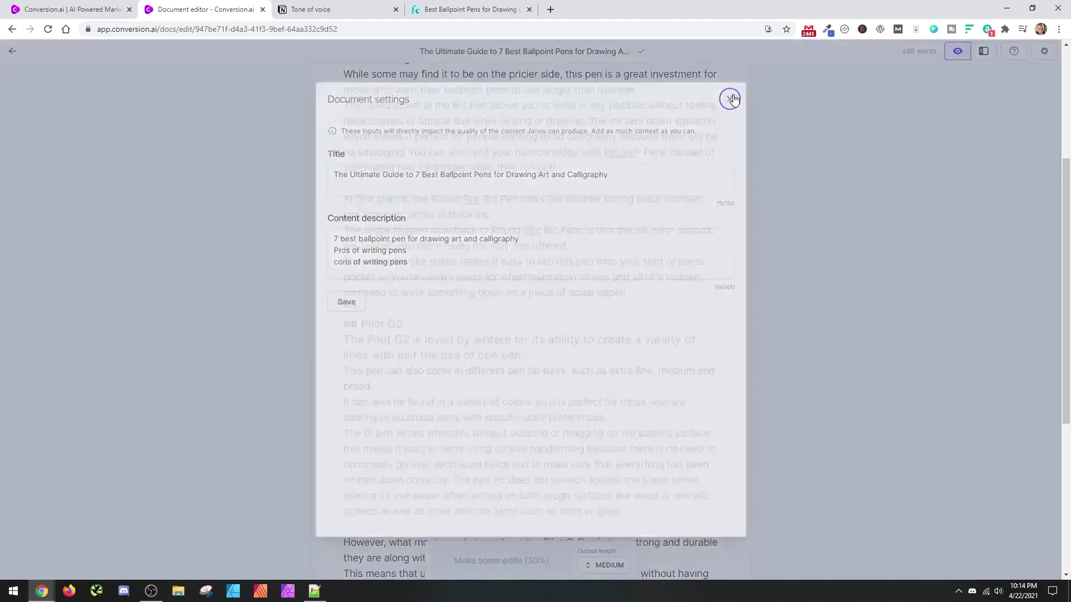
# - Copy the entire article into a new blank file in Notepad++
pyautogui.scroll(-1, 490, 339)
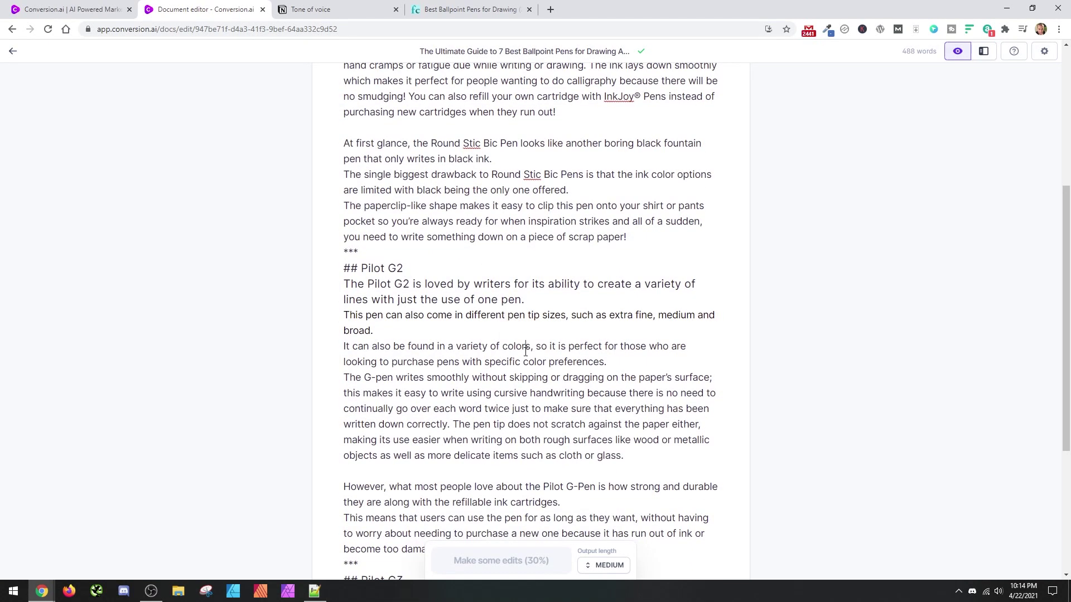
pyautogui.hotkey('ctrl', 'a')
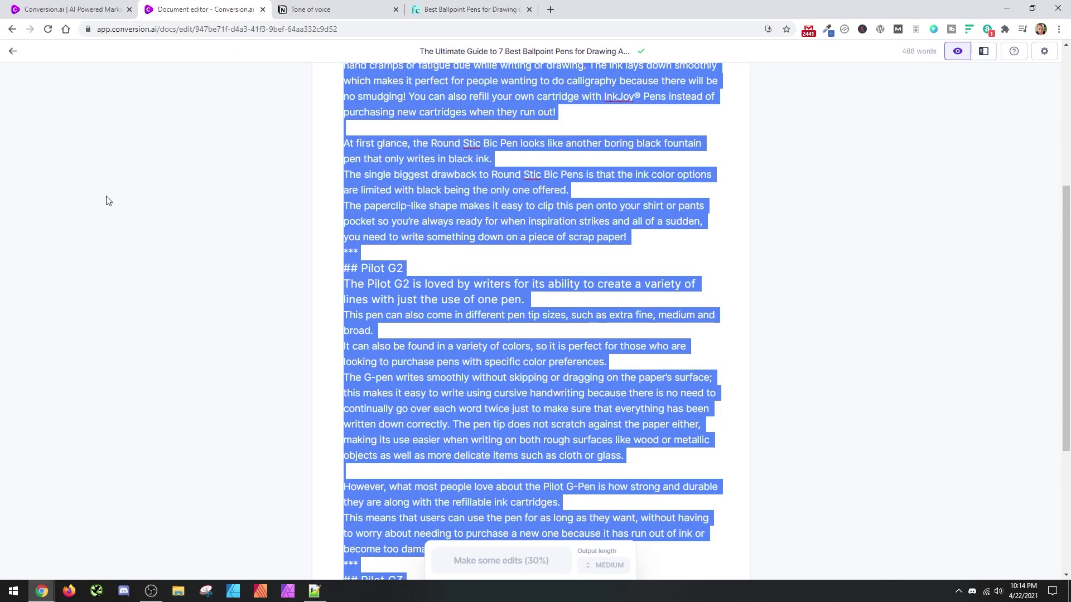
pyautogui.click(5, 597)
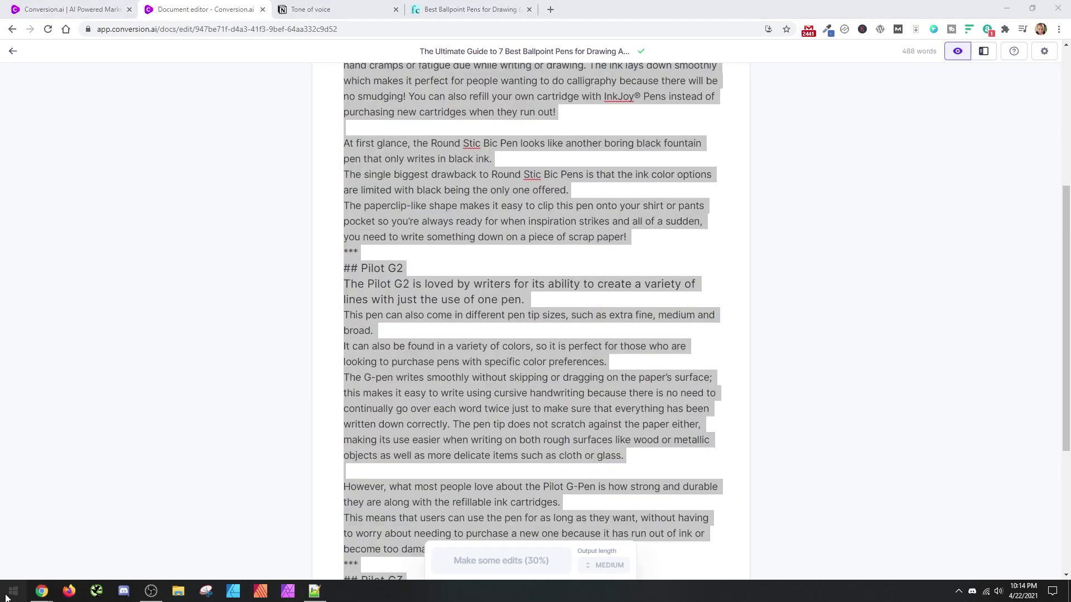
pyautogui.click(315, 591)
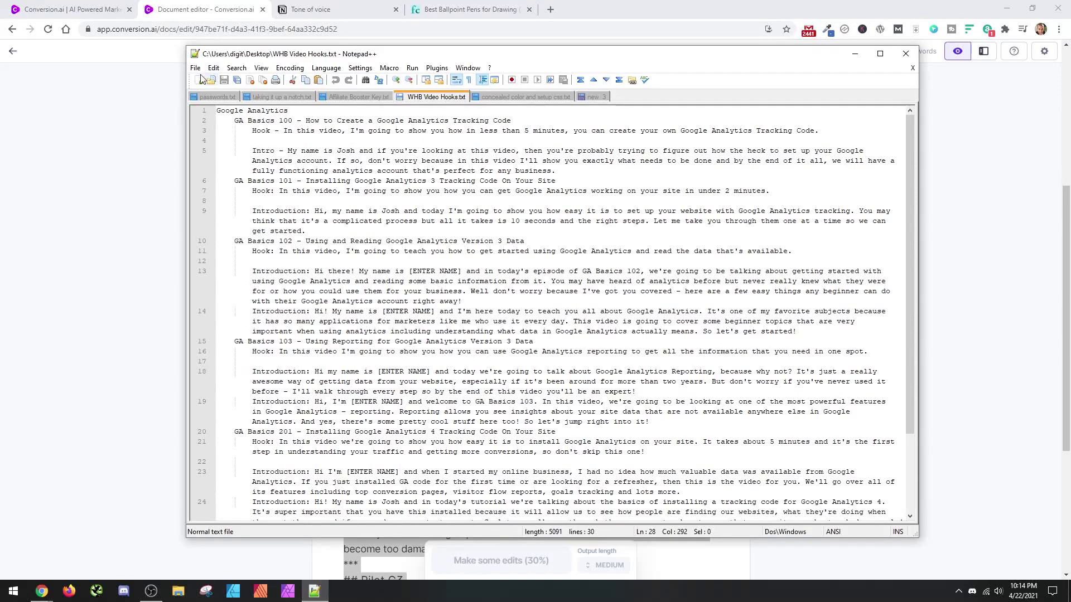
pyautogui.click(201, 80)
pyautogui.hotkey('ctrl', 'v')
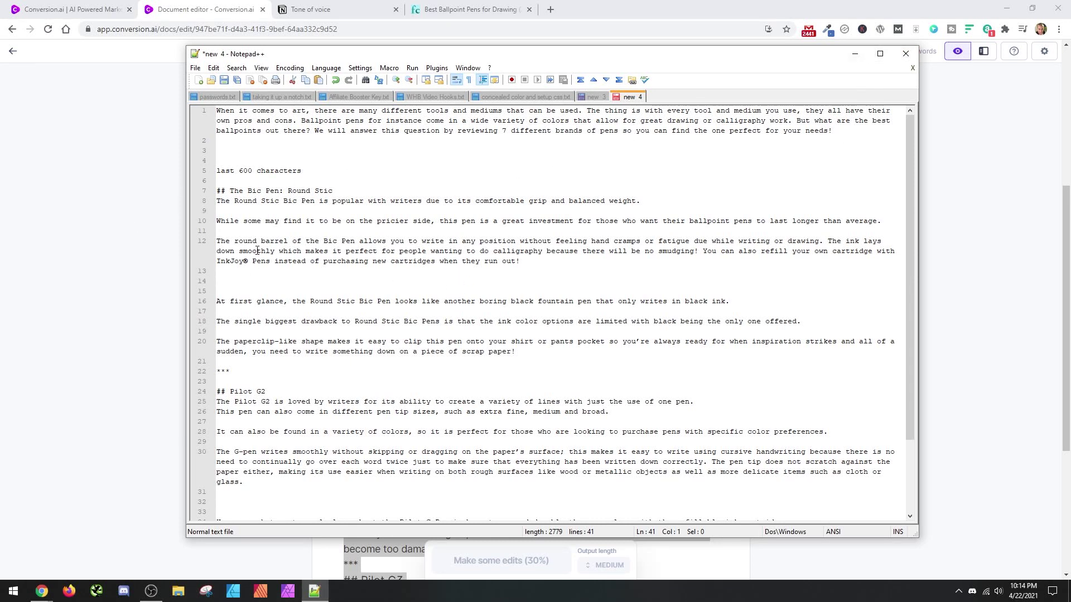
# - Remove the ## marker from the Pilot G2 heading and the *** separator above it
pyautogui.click(228, 391)
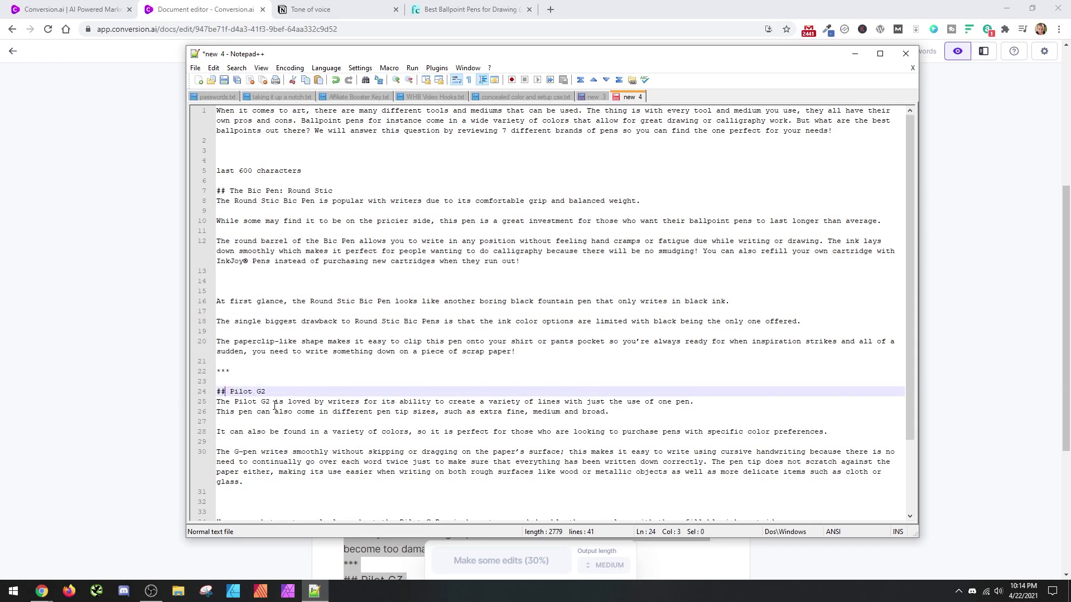
pyautogui.press('BackSpace')
pyautogui.press('BackSpace')
pyautogui.press('Delete')
pyautogui.press('Up')
pyautogui.moveTo(232, 372); pyautogui.dragTo(212, 374)
pyautogui.press('BackSpace')
pyautogui.press('BackSpace')
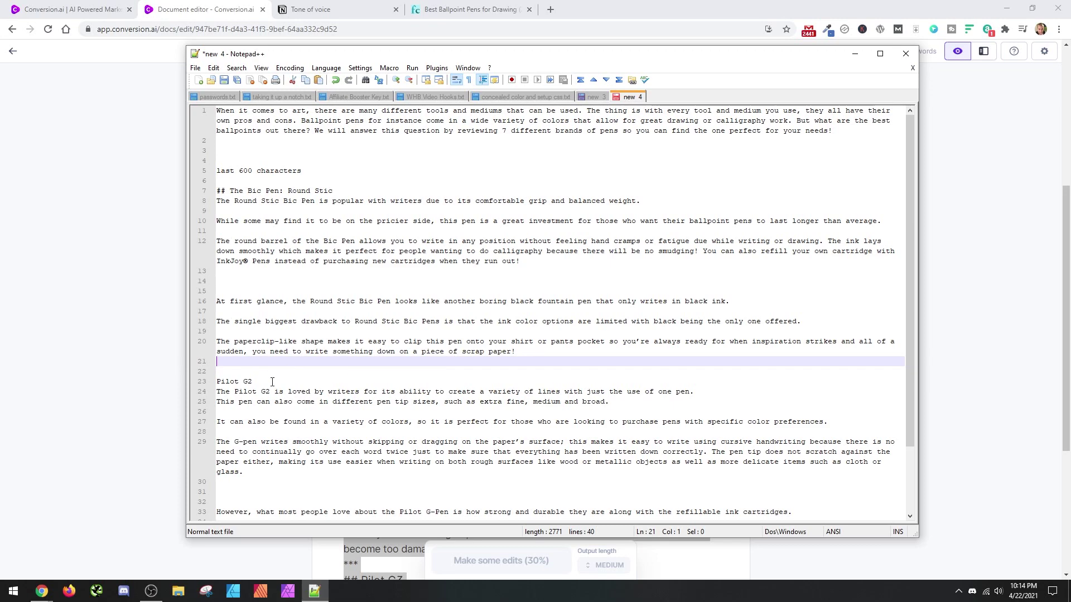
# - Return to the Conversion.ai document and review the ## and *** section markers and the document settings' title and content description
pyautogui.click(104, 314)
pyautogui.scroll(-4, 652, 487)
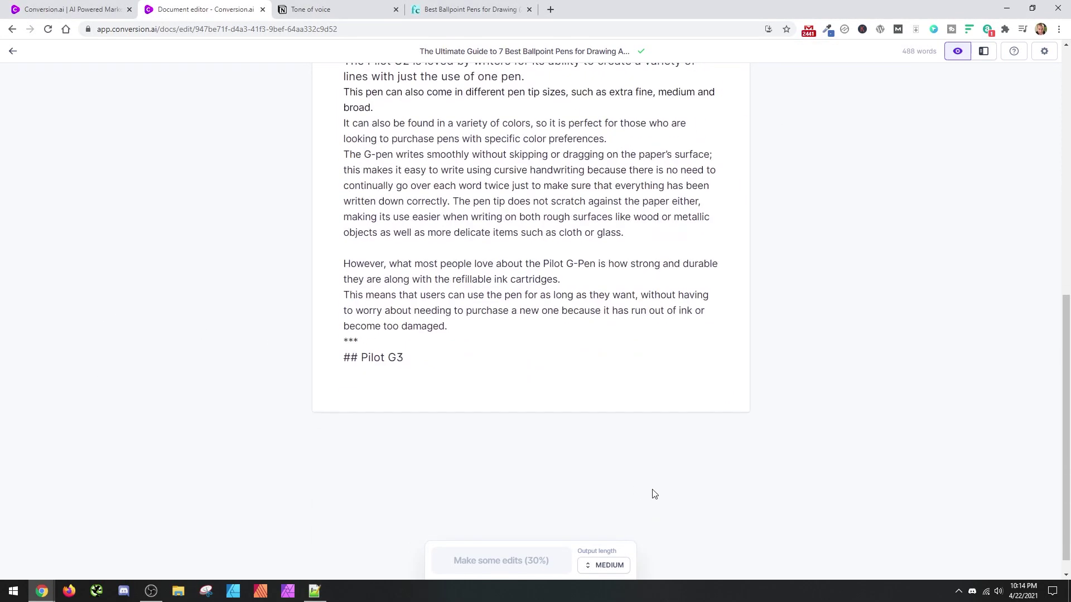
pyautogui.scroll(9, 462, 395)
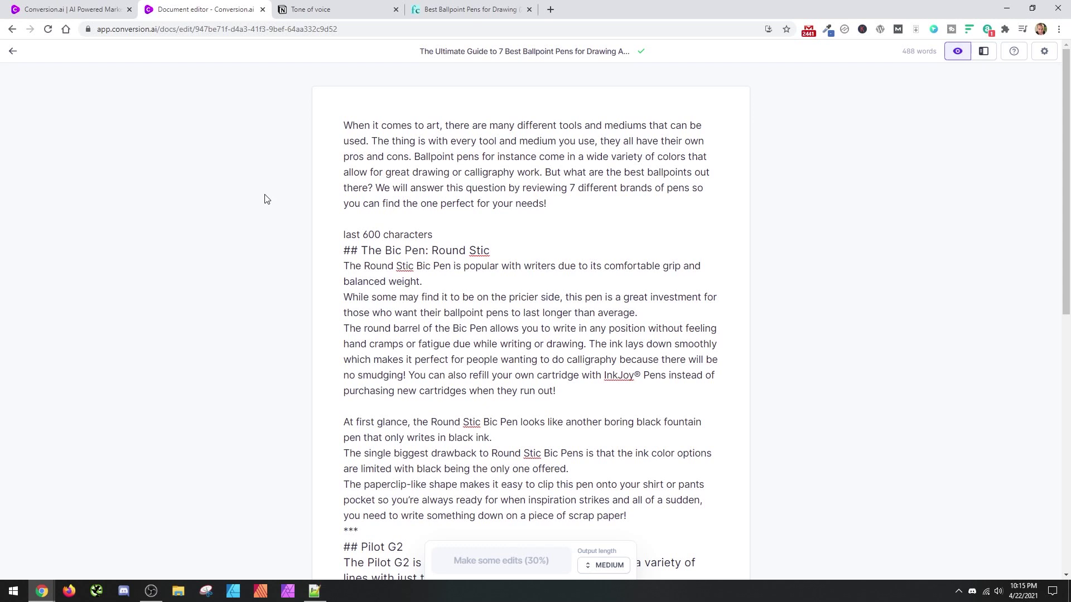
pyautogui.doubleClick(351, 250)
pyautogui.scroll(-2, 415, 343)
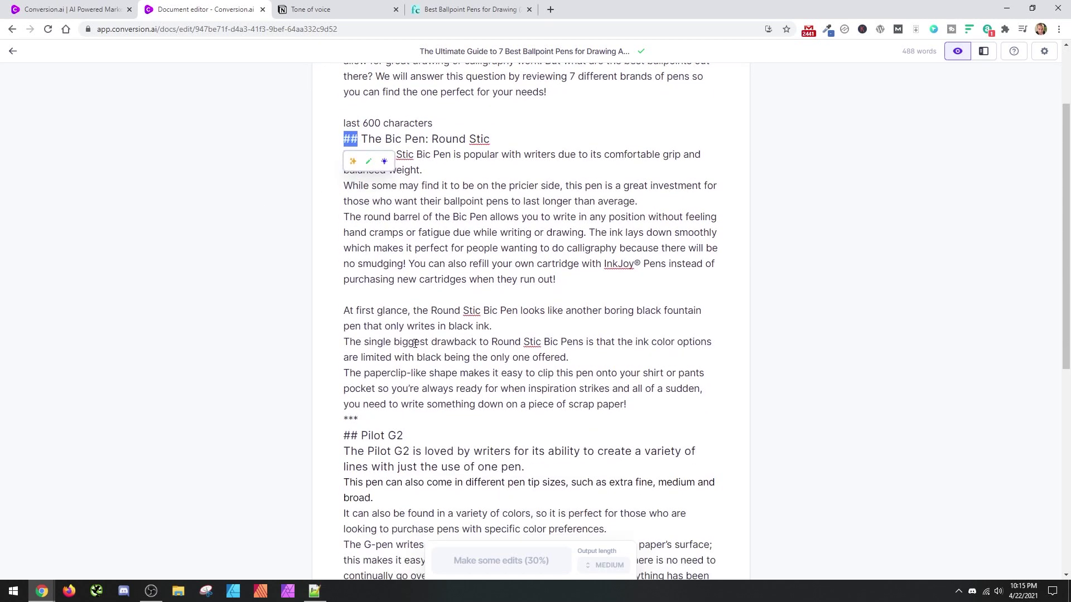
pyautogui.doubleClick(368, 419)
pyautogui.click(360, 420)
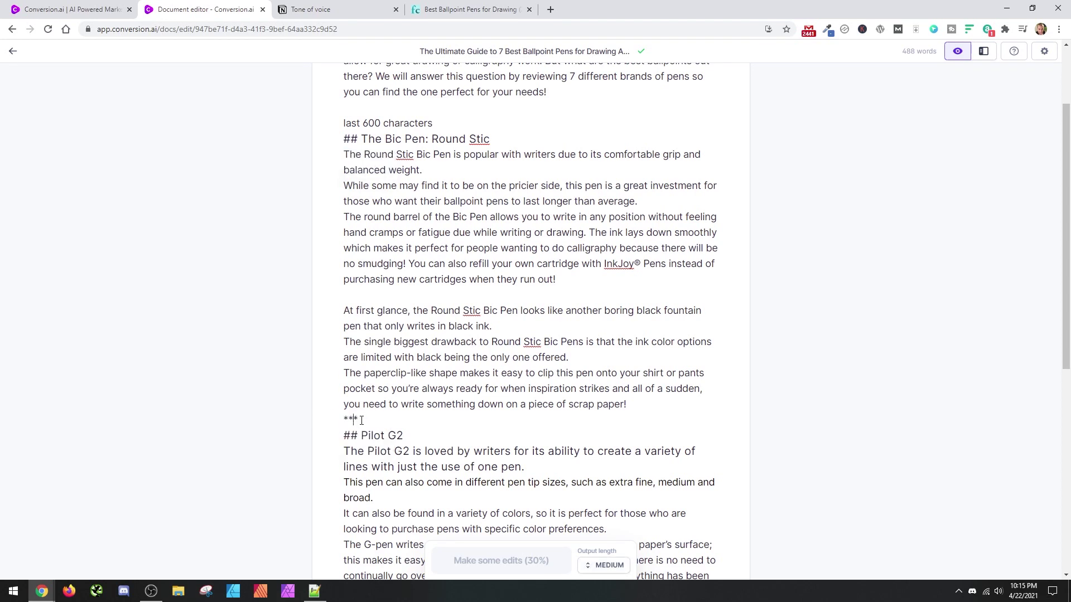
pyautogui.doubleClick(361, 421)
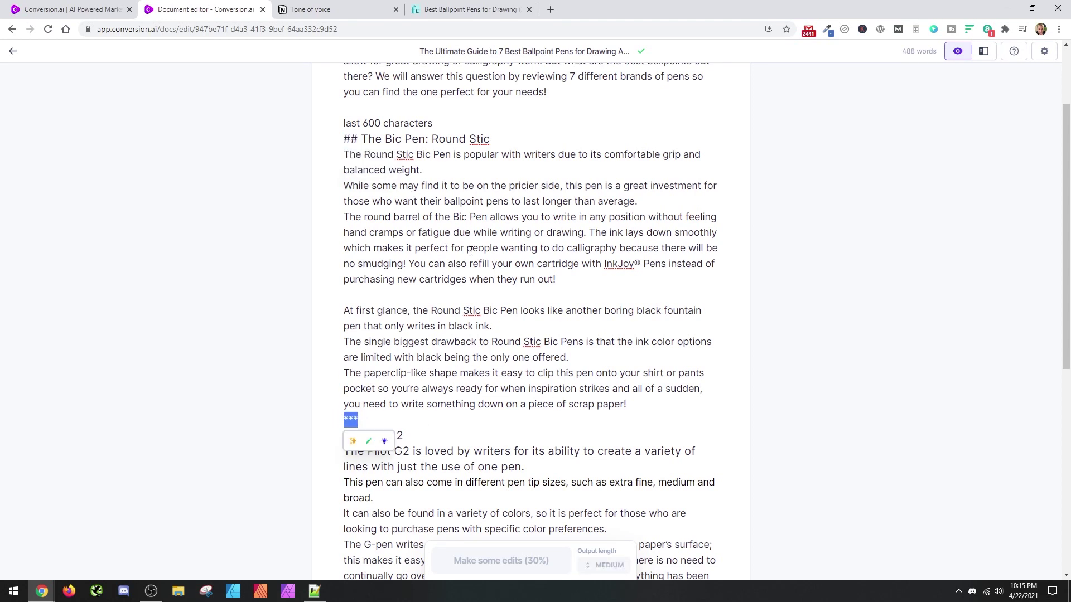
pyautogui.moveTo(396, 420); pyautogui.dragTo(332, 419)
pyautogui.click(400, 417)
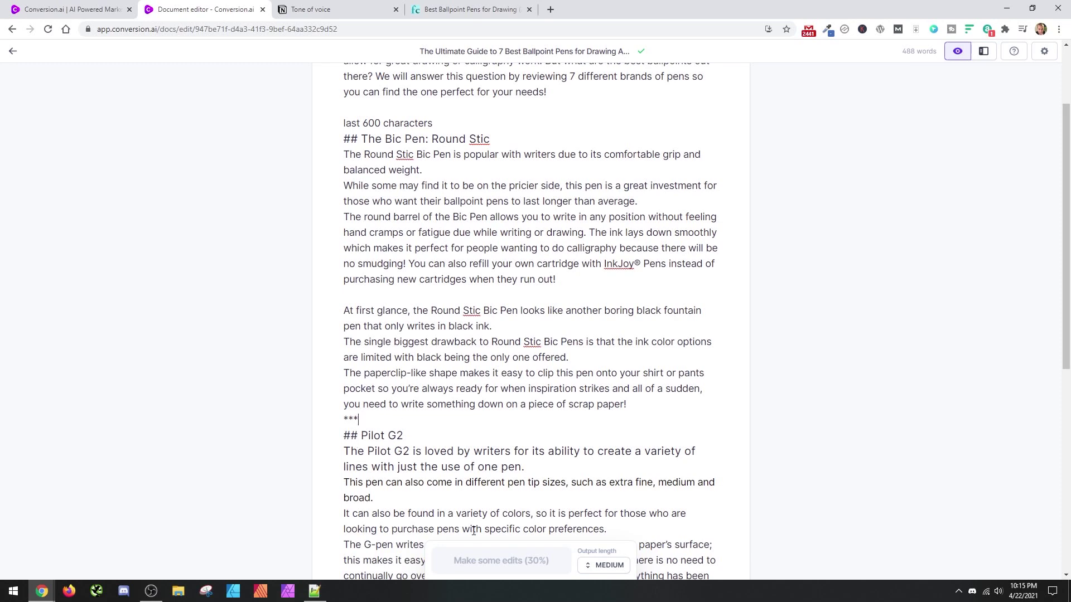
pyautogui.scroll(-2, 473, 530)
pyautogui.moveTo(344, 324); pyautogui.dragTo(433, 326)
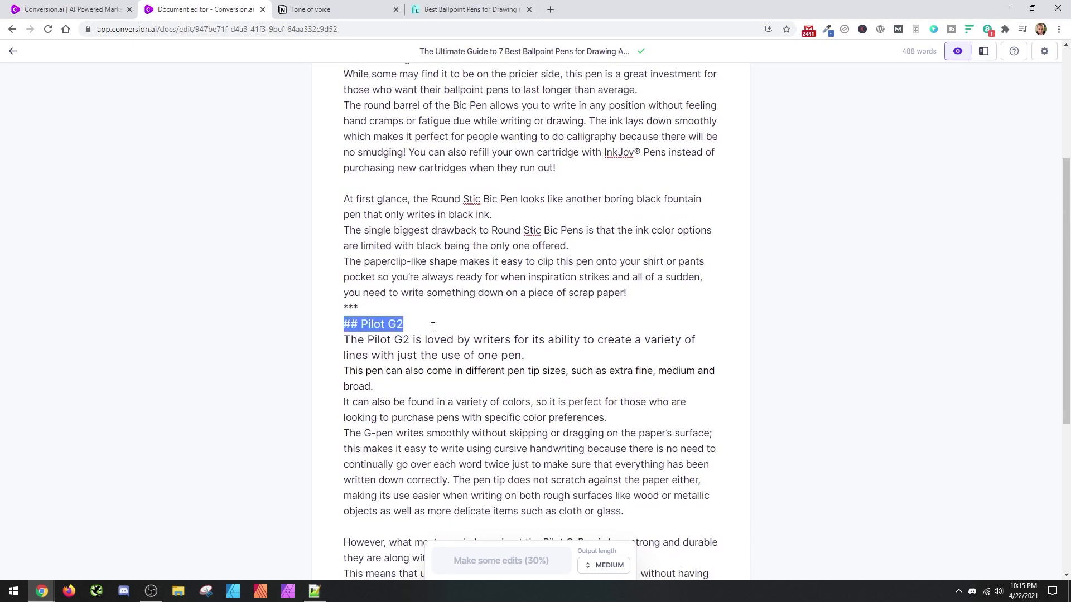
pyautogui.click(504, 53)
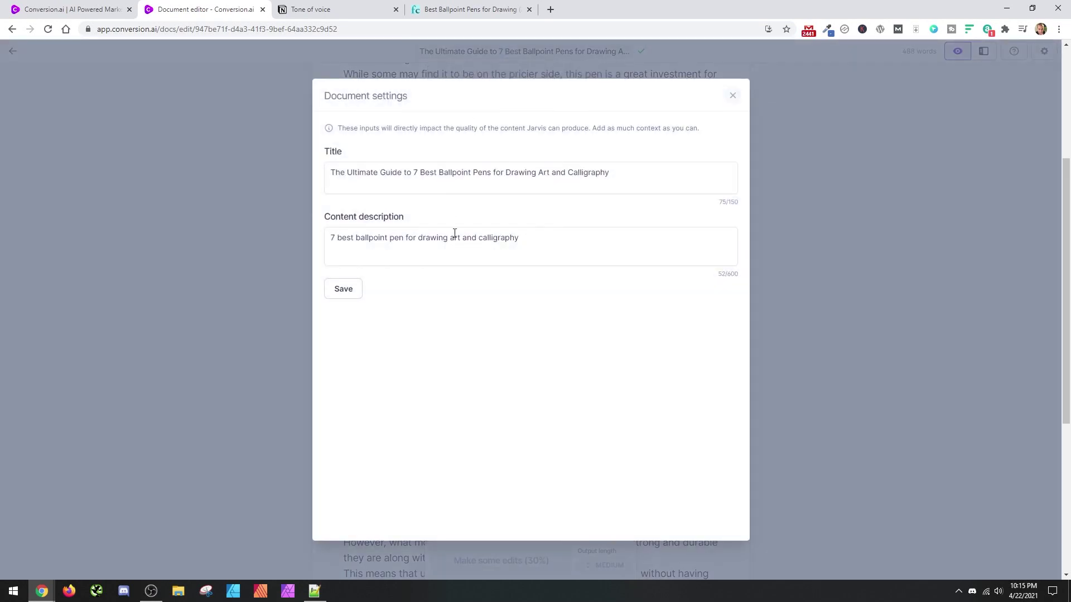
pyautogui.click(240, 312)
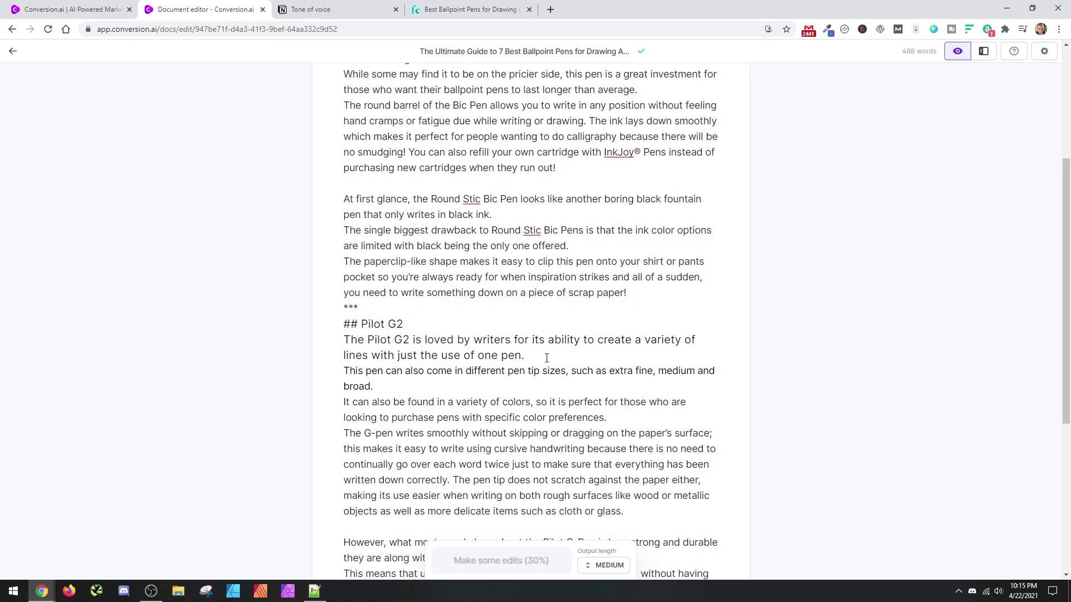
# - Start the Pilot G3 section with "The pilot g3 is awesome because" and have the AI compose the rest at medium length
pyautogui.scroll(-5, 484, 406)
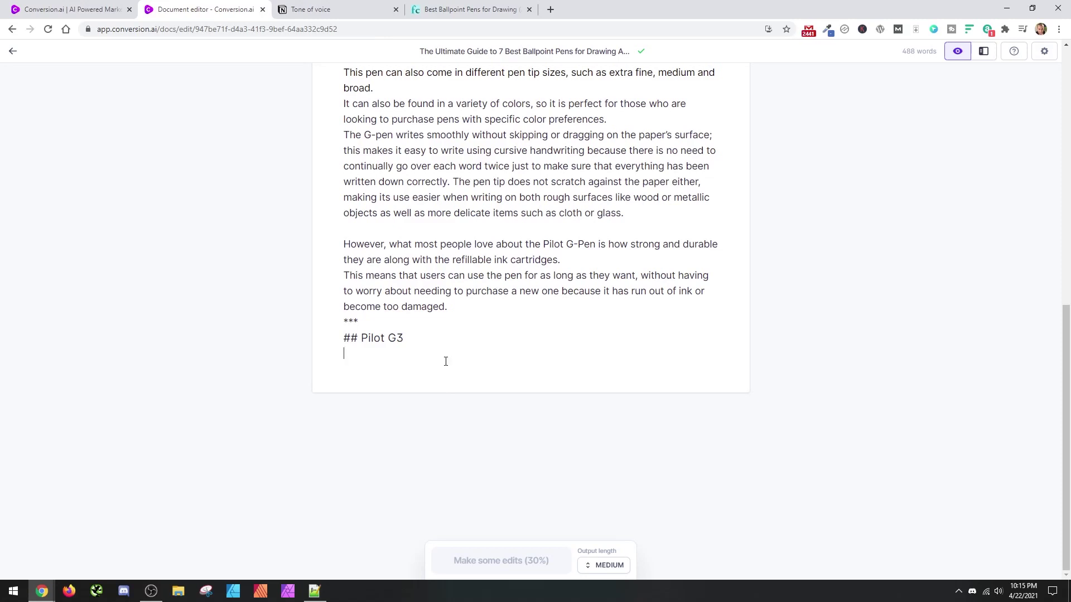
pyautogui.write('The pilot g3 is awesome')
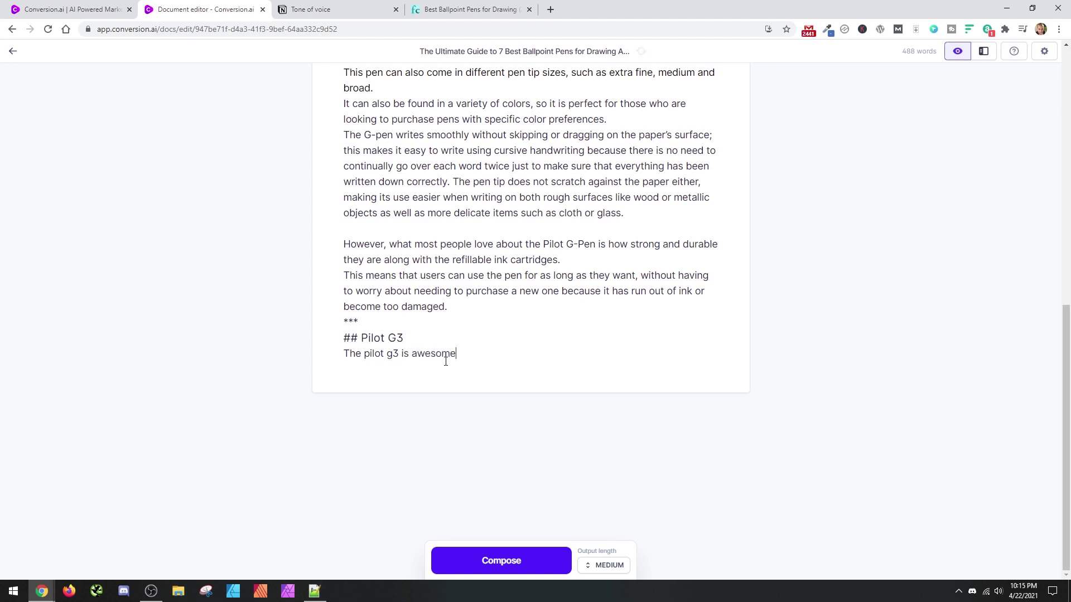
pyautogui.write('.')
pyautogui.write('because')
pyautogui.click(528, 564)
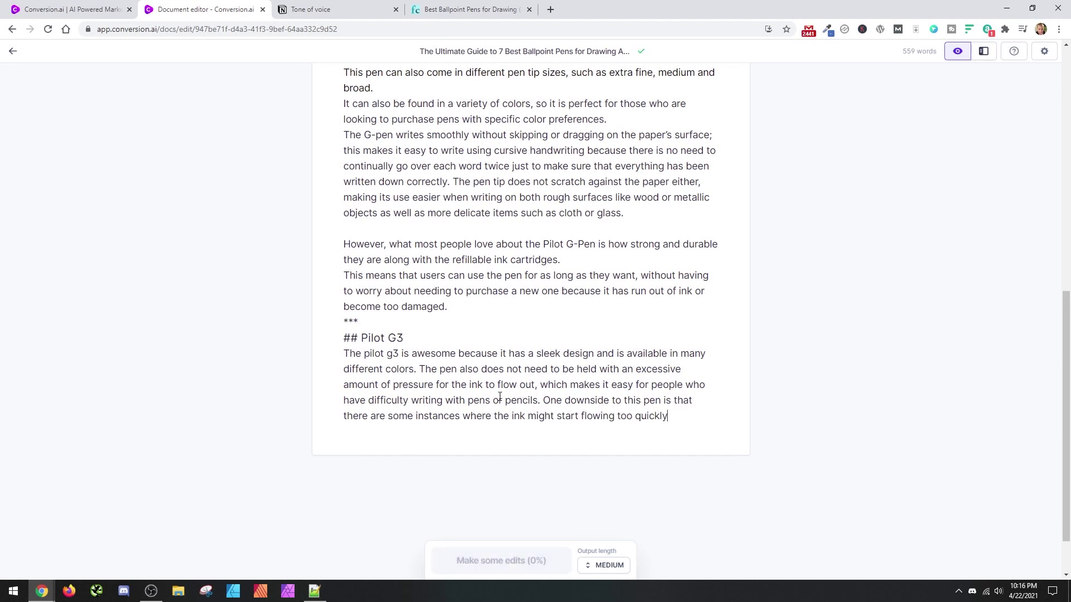
# - Split the composed Pilot G3 text into separate paragraphs before "The pen also does not need" and before "One downside to this pen"
pyautogui.click(543, 401)
pyautogui.press('BackSpace')
pyautogui.press('Return')
pyautogui.press('Return')
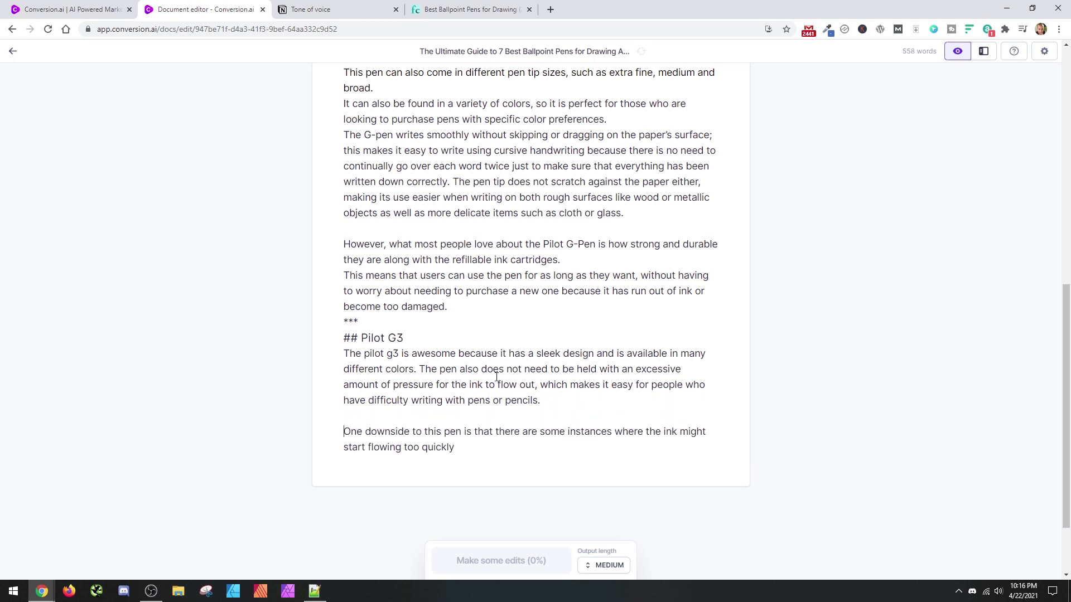
pyautogui.click(421, 369)
pyautogui.press('Return')
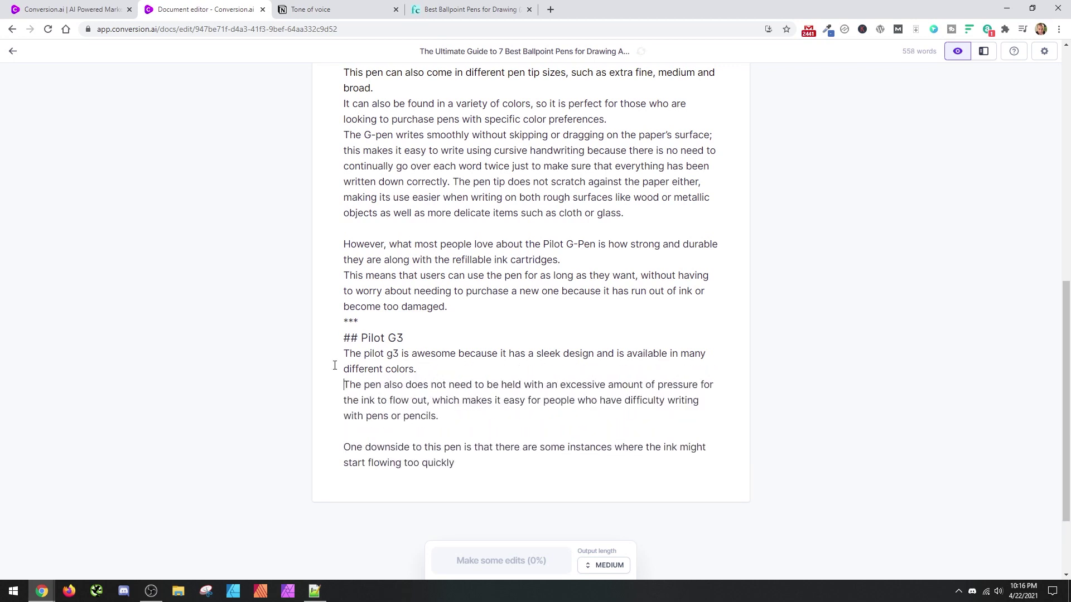
# - Try to make the Pilot G3 paragraph about pen pressure and ink flow more creative
pyautogui.moveTo(453, 416); pyautogui.dragTo(341, 387)
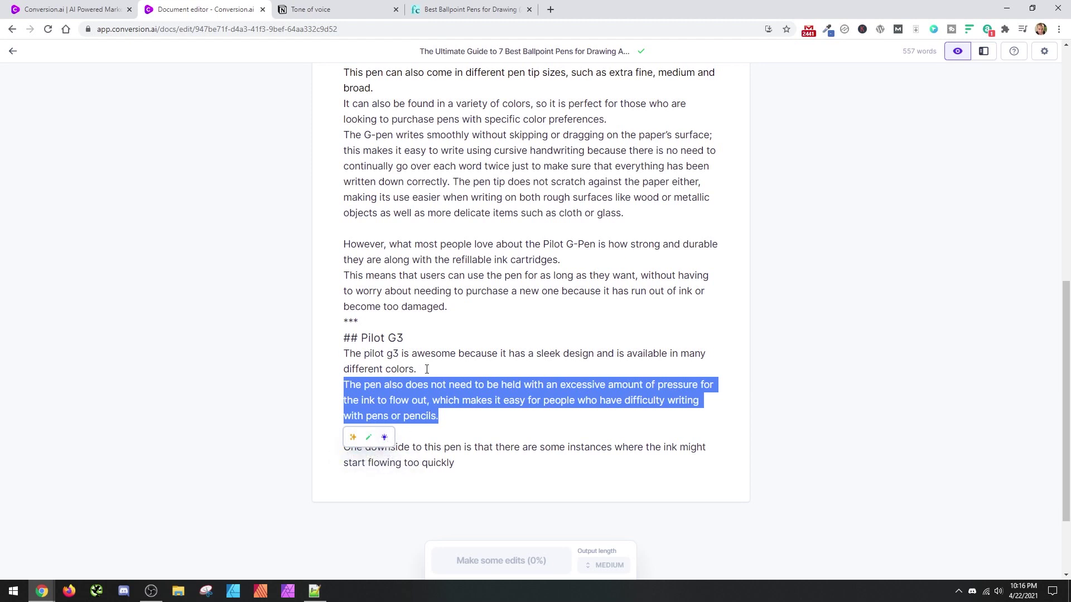
pyautogui.moveTo(427, 369); pyautogui.dragTo(343, 355)
pyautogui.click(450, 411)
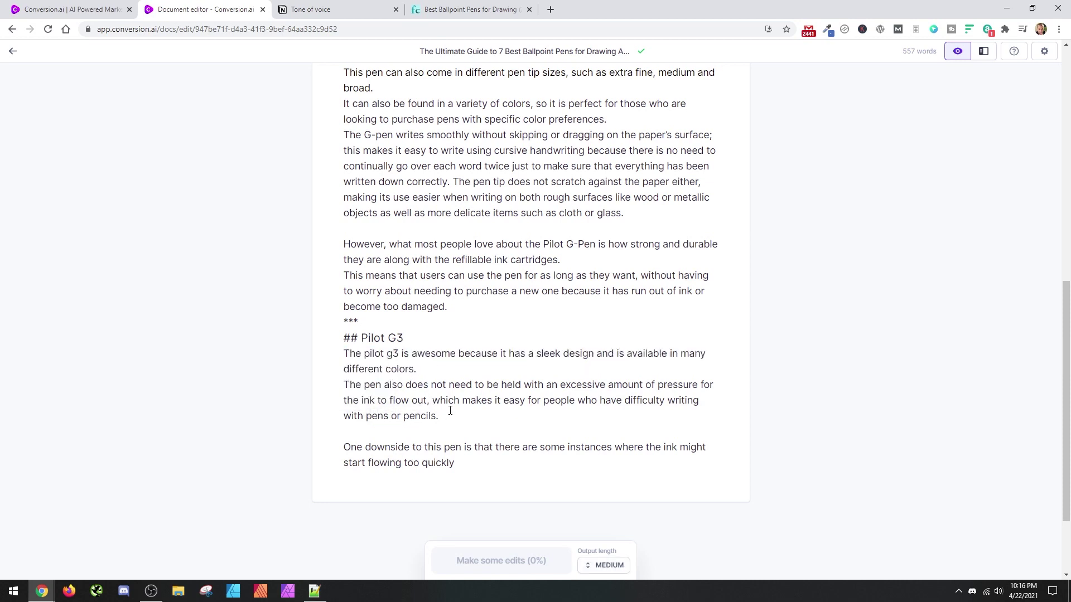
pyautogui.moveTo(450, 411)
pyautogui.mouseDown()
pyautogui.moveTo(363, 400)
pyautogui.moveTo(343, 385)
pyautogui.mouseUp()
pyautogui.click(384, 438)
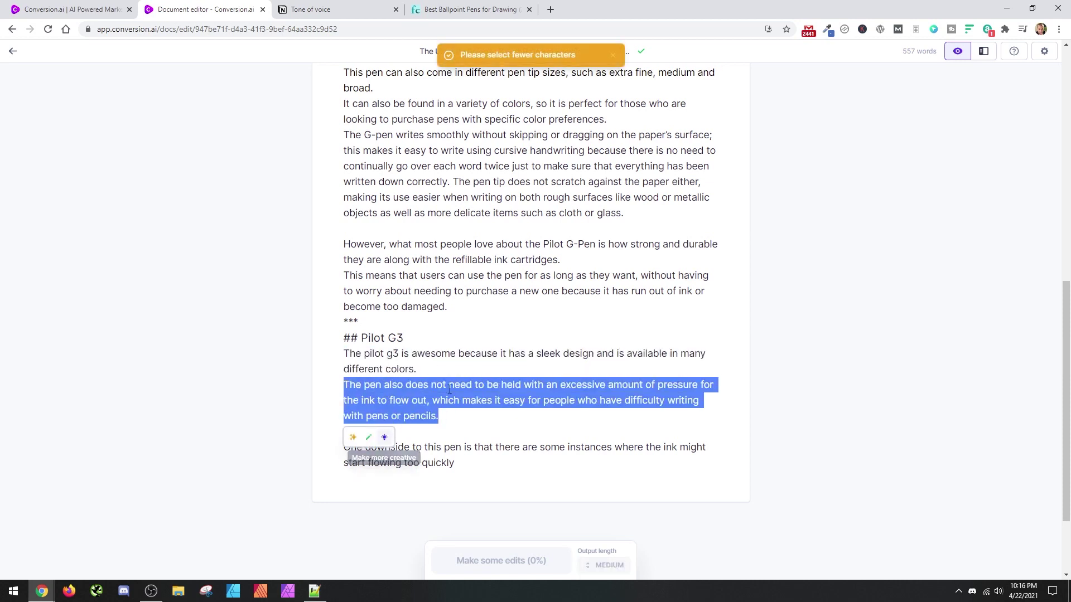
# - Make the Pilot G3 section's opening sentence more creative and accept the suggested rewrite
pyautogui.moveTo(417, 369); pyautogui.dragTo(344, 350)
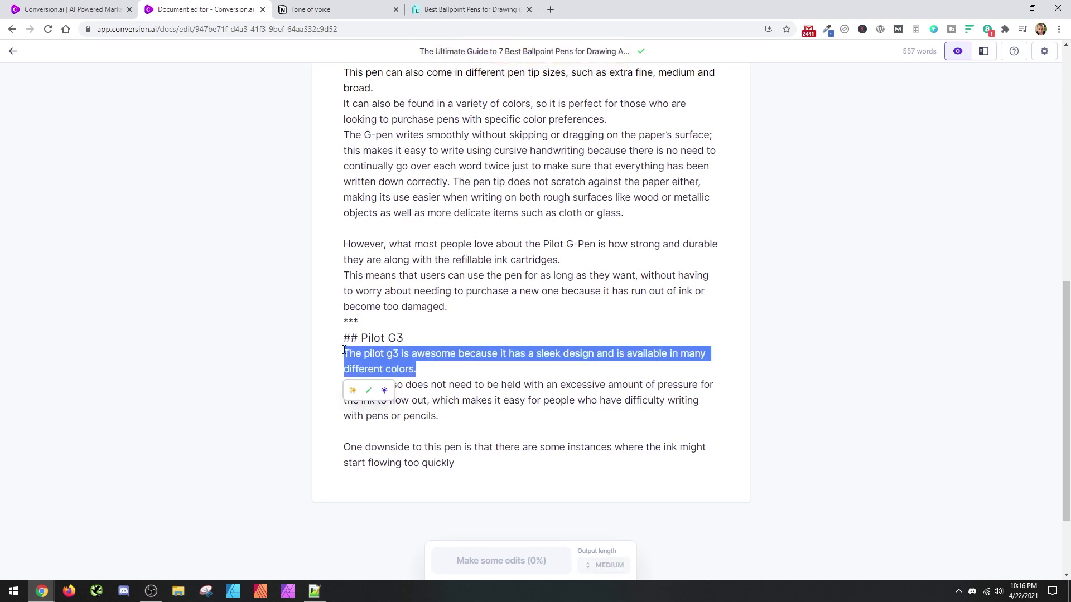
pyautogui.click(384, 390)
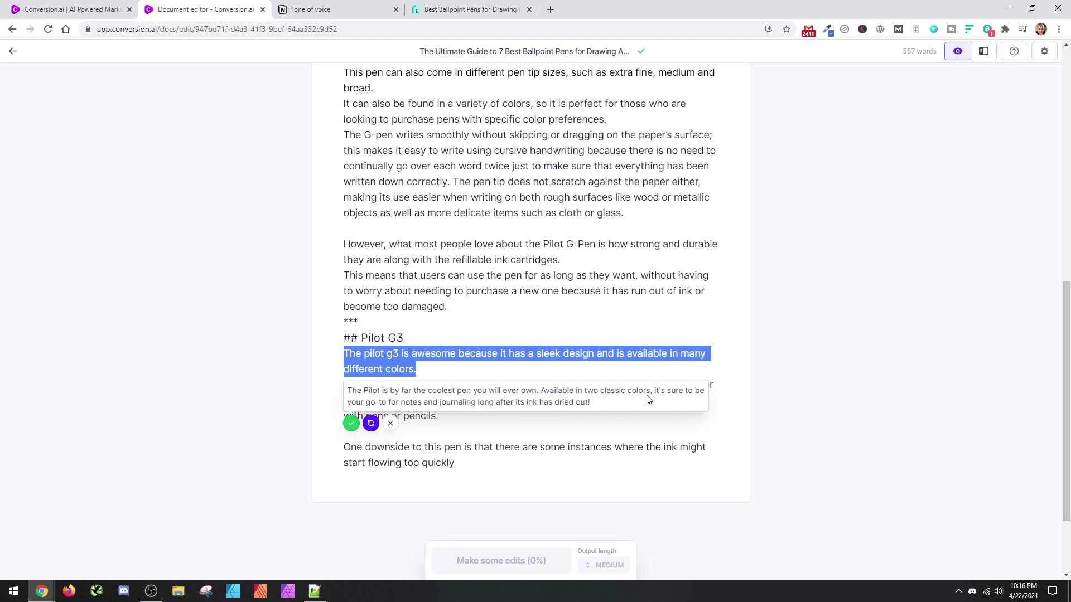
pyautogui.click(353, 424)
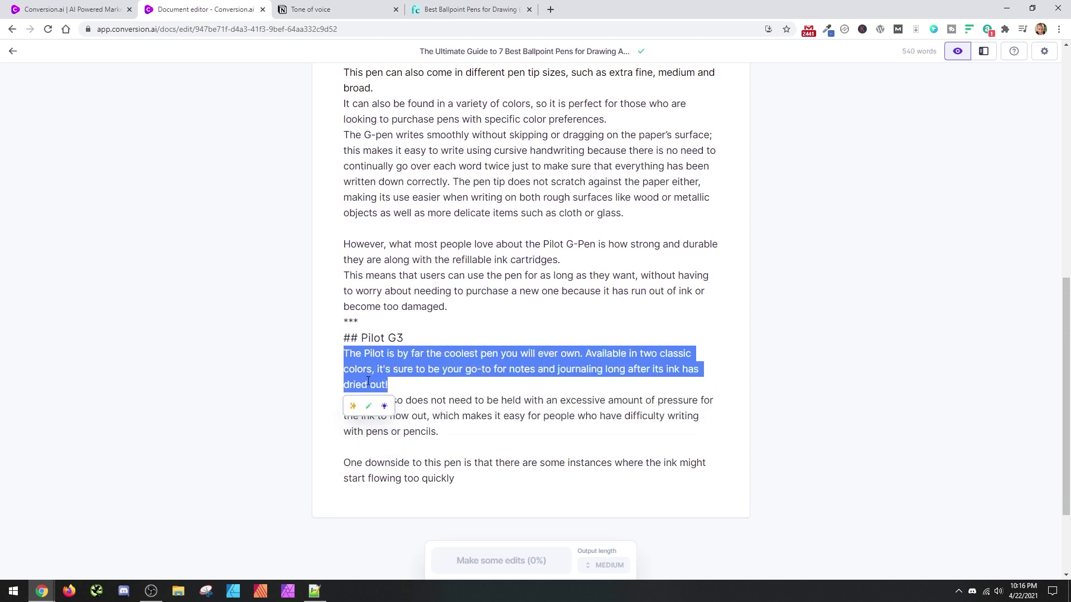
# - Insert "G3" after "Pilot" in the rewritten paragraph and add a blank line below that paragraph
pyautogui.click(386, 355)
pyautogui.write('G3')
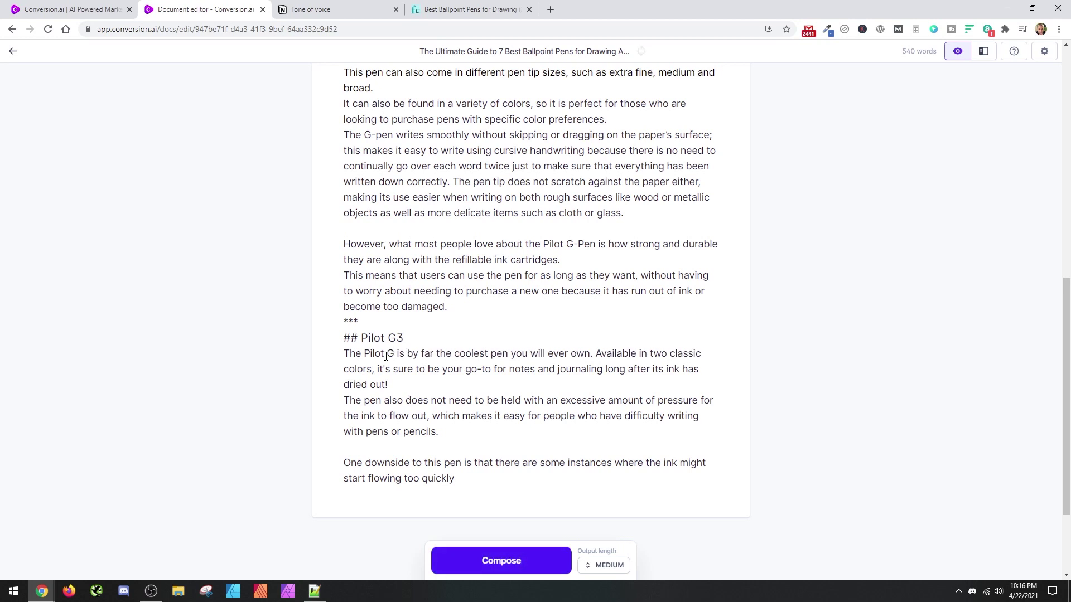
pyautogui.click(410, 385)
pyautogui.press('Return')
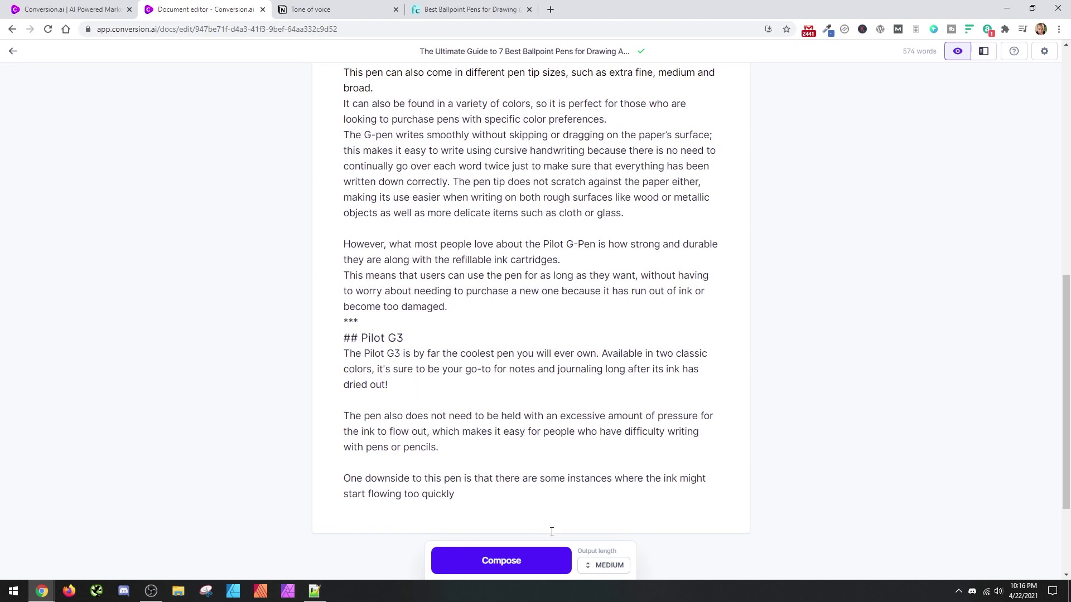
# - Add a *** separator and a "##Conclusion" heading at the end of the article, with a new line below the heading
pyautogui.scroll(-1, 471, 341)
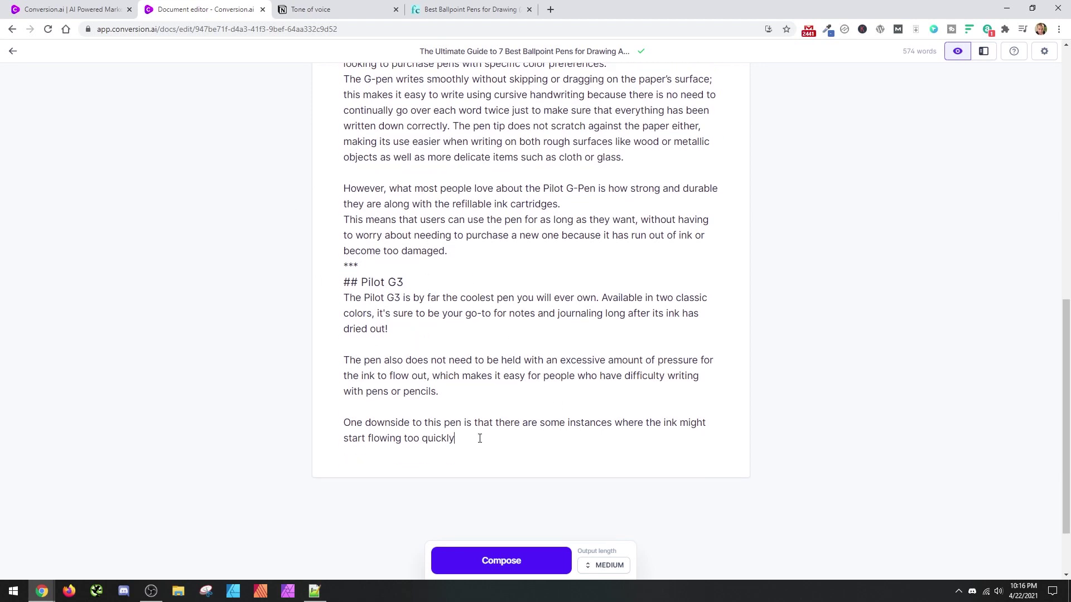
pyautogui.press('Return')
pyautogui.press('Return')
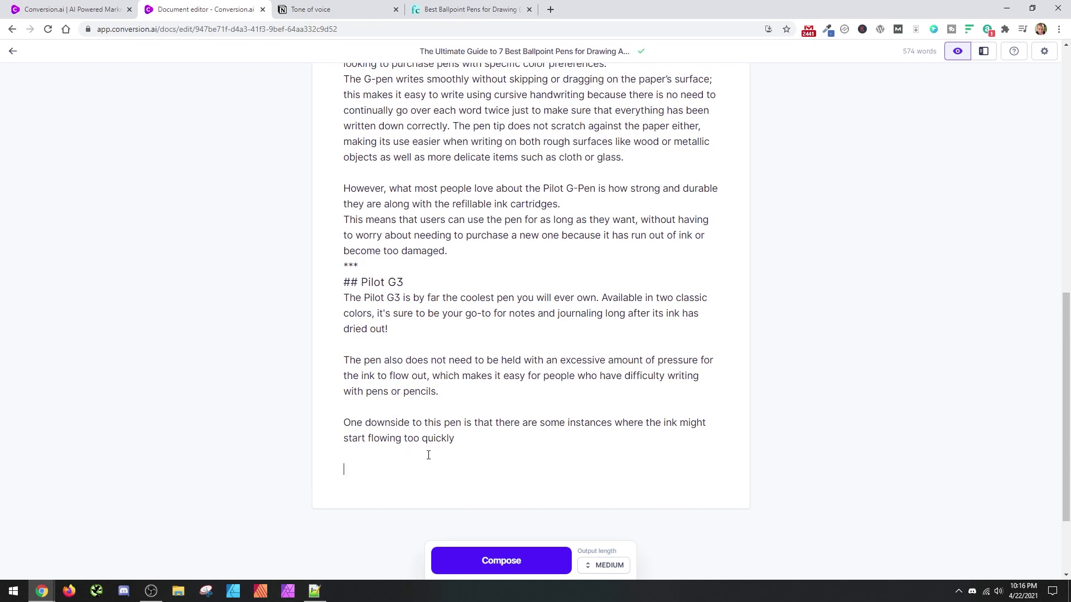
pyautogui.scroll(1, 424, 446)
pyautogui.scroll(1, 389, 459)
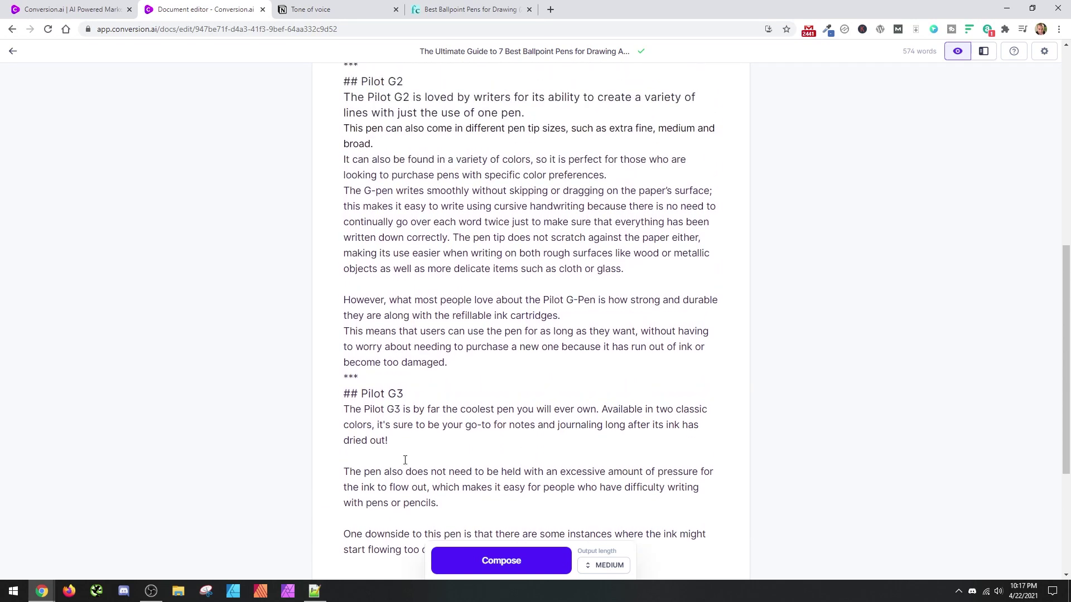
pyautogui.scroll(-2, 482, 380)
pyautogui.write('##')
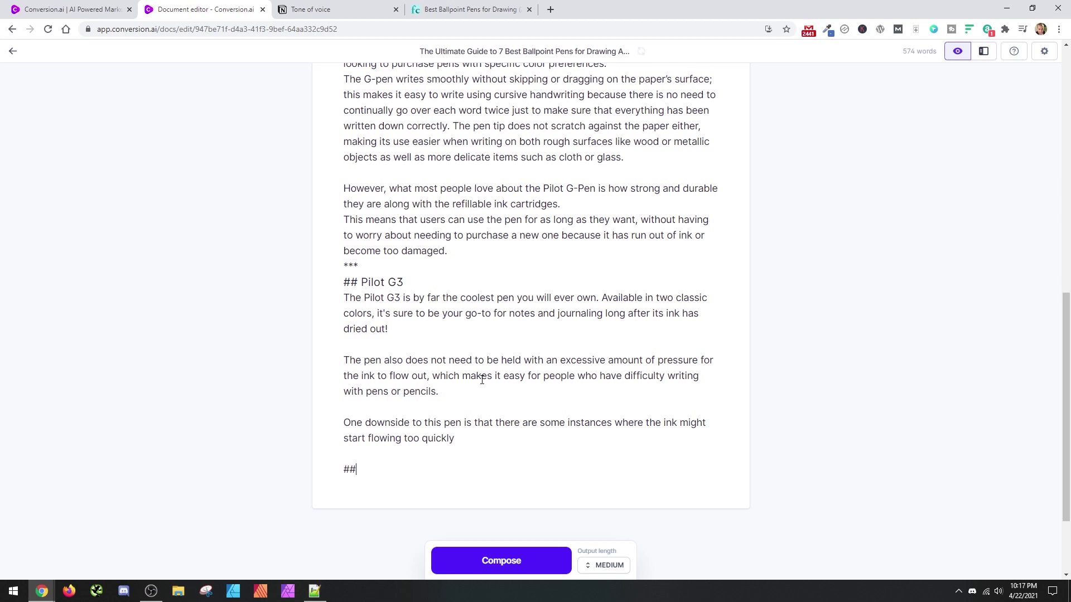
pyautogui.write('Conclusion')
pyautogui.press('Return')
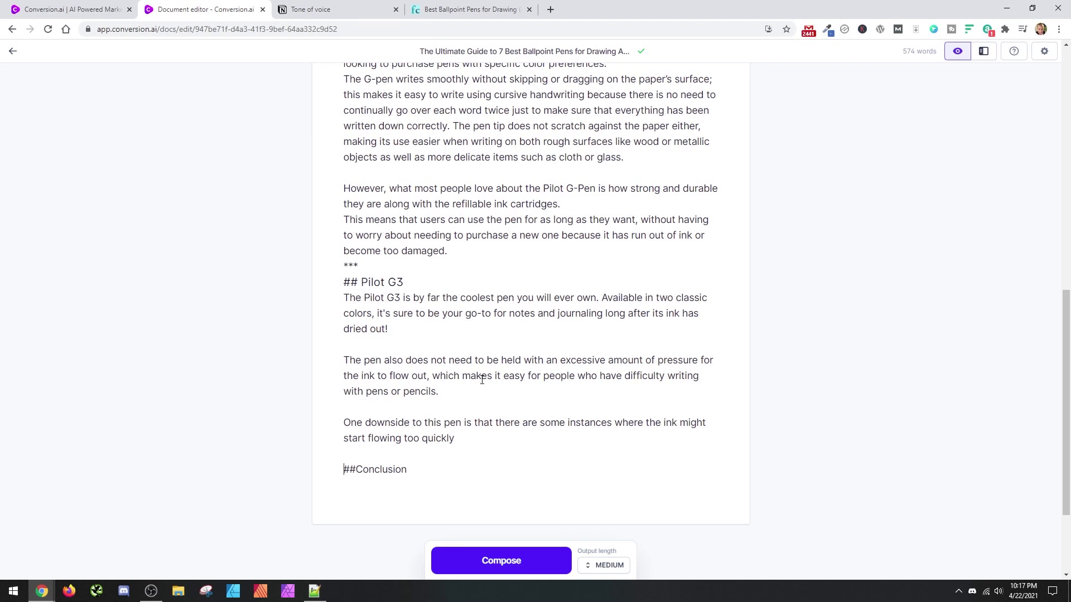
pyautogui.write('***')
pyautogui.click(426, 490)
pyautogui.press('Return')
# - Go back to the start of the article and highlight the whole introduction paragraph
pyautogui.scroll(6, 368, 431)
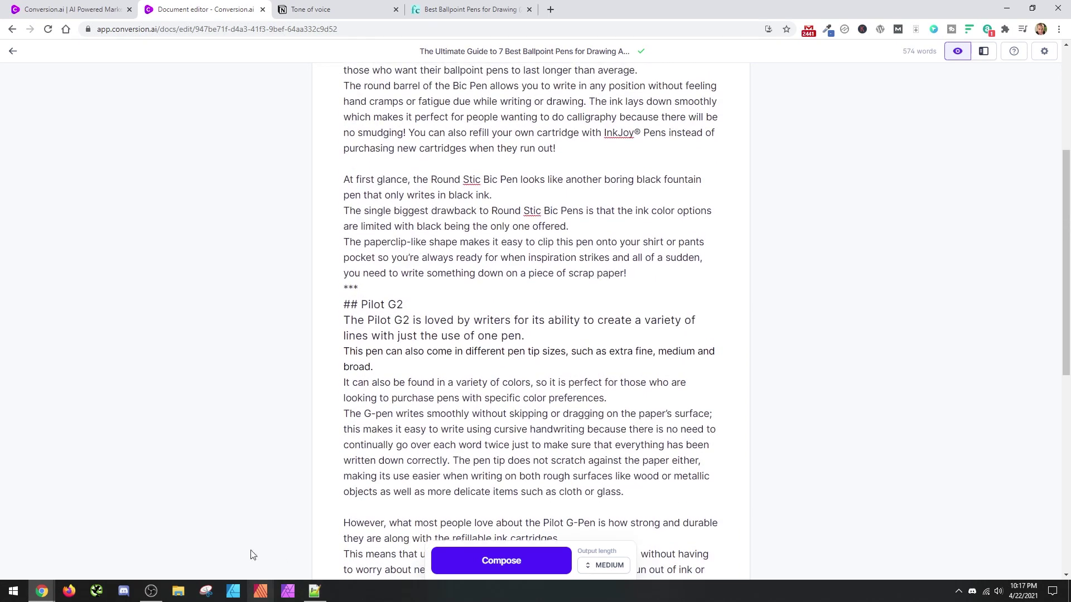
pyautogui.scroll(4, 596, 453)
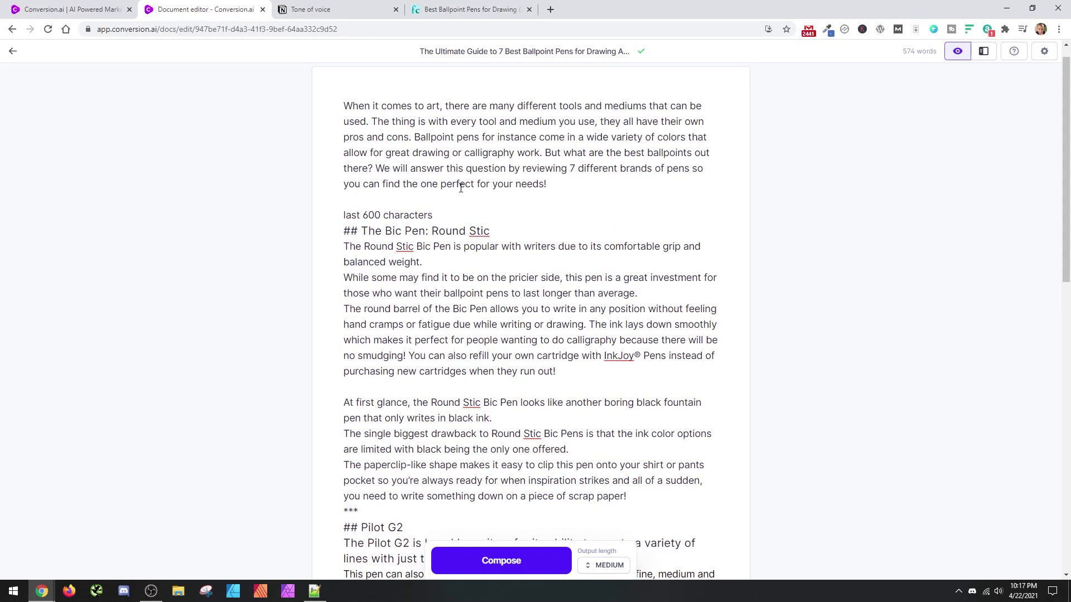
pyautogui.moveTo(573, 186); pyautogui.dragTo(313, 100)
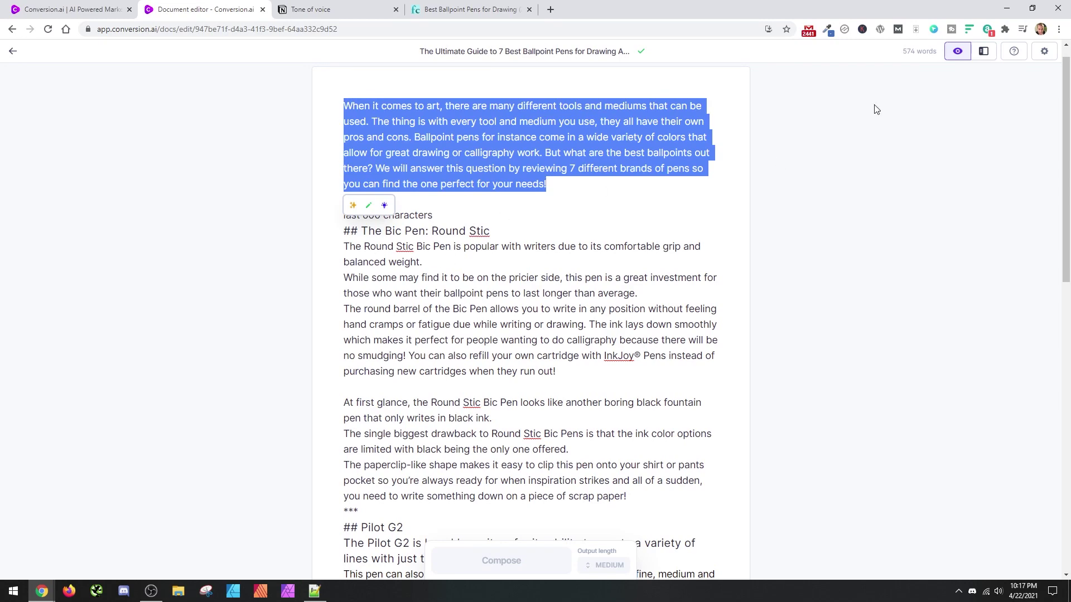
# - Show the AI templates beside the document, browse the template list, and go to the end of the article
pyautogui.click(984, 51)
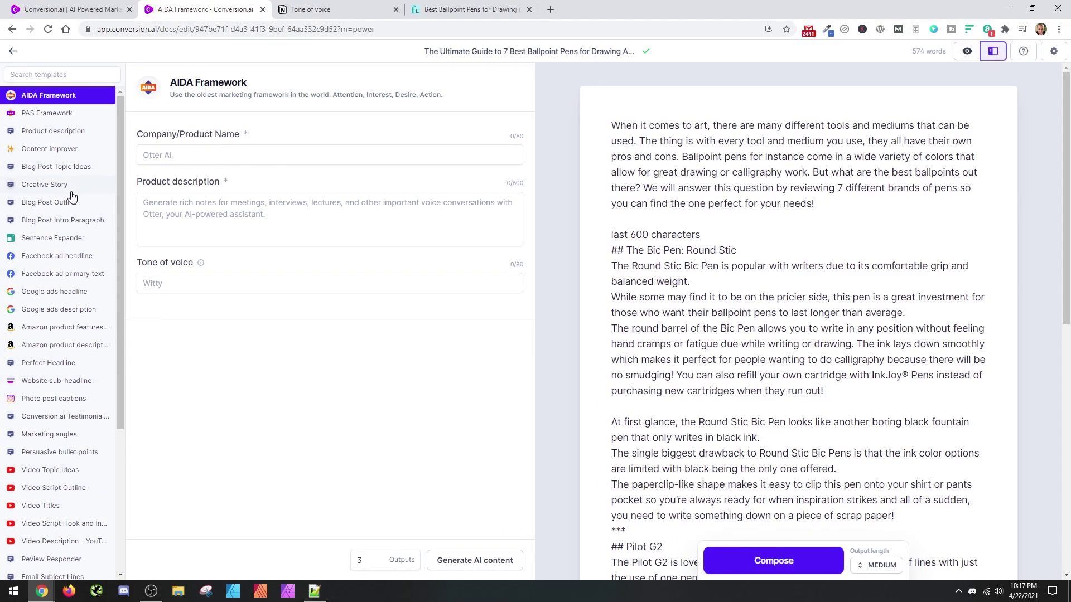
pyautogui.scroll(-4, 72, 198)
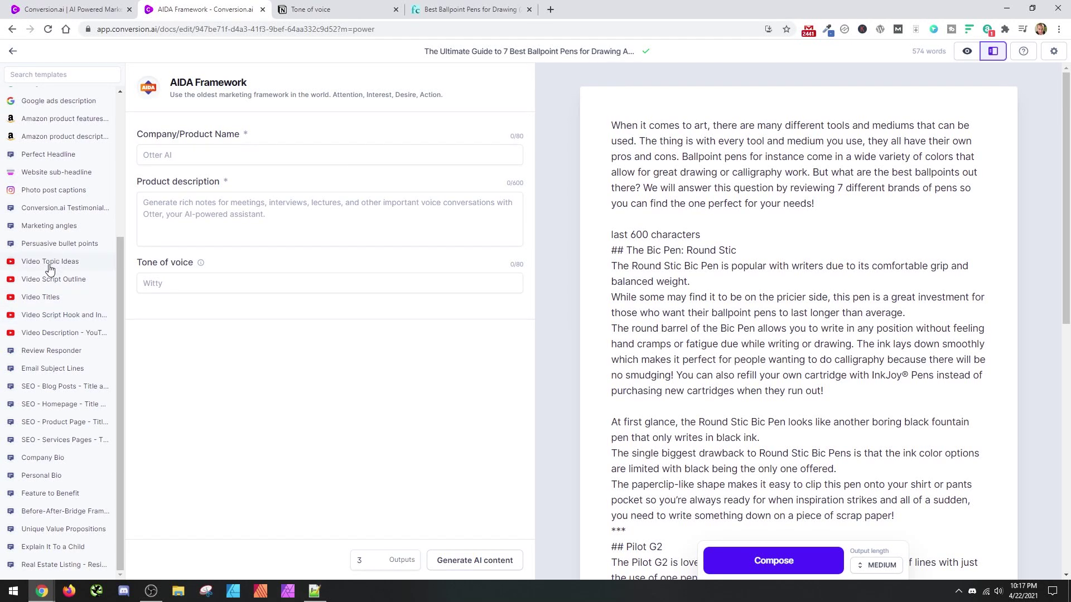
pyautogui.scroll(1, 52, 269)
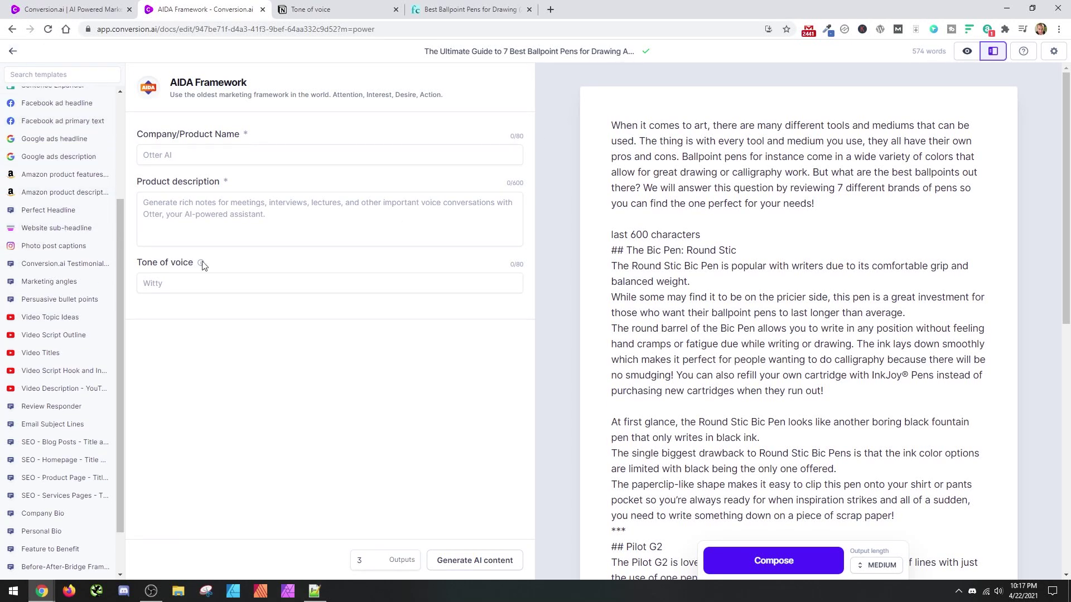
pyautogui.scroll(-1, 71, 330)
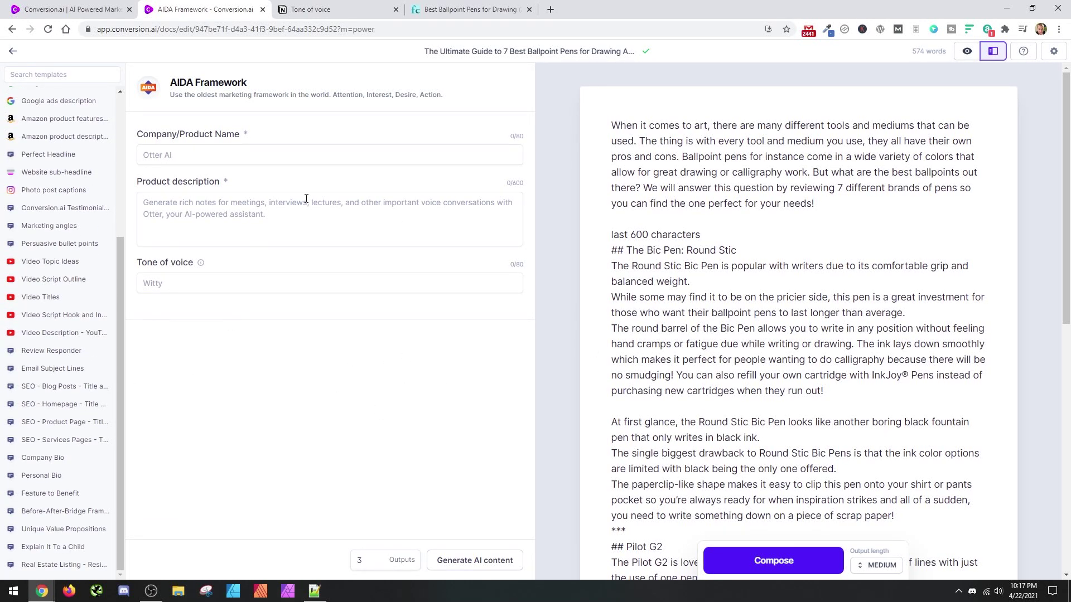
pyautogui.scroll(-9, 733, 427)
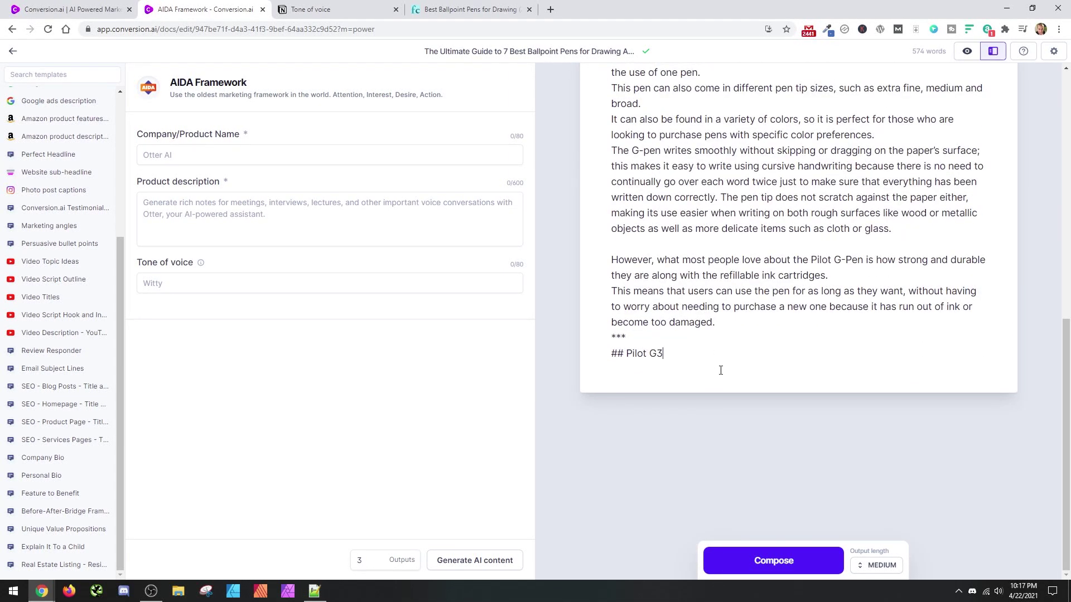
# - Copy the duplicate introduction paragraph from below the "## Pilot G3" heading, and delete both that duplicate and the heading
pyautogui.press('Return')
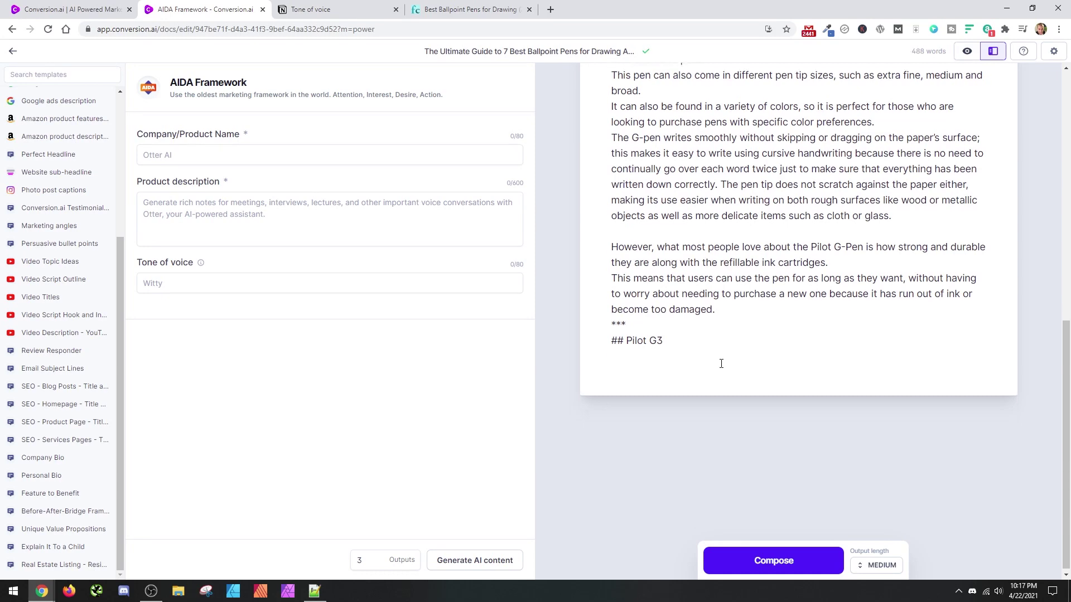
pyautogui.scroll(10, 708, 385)
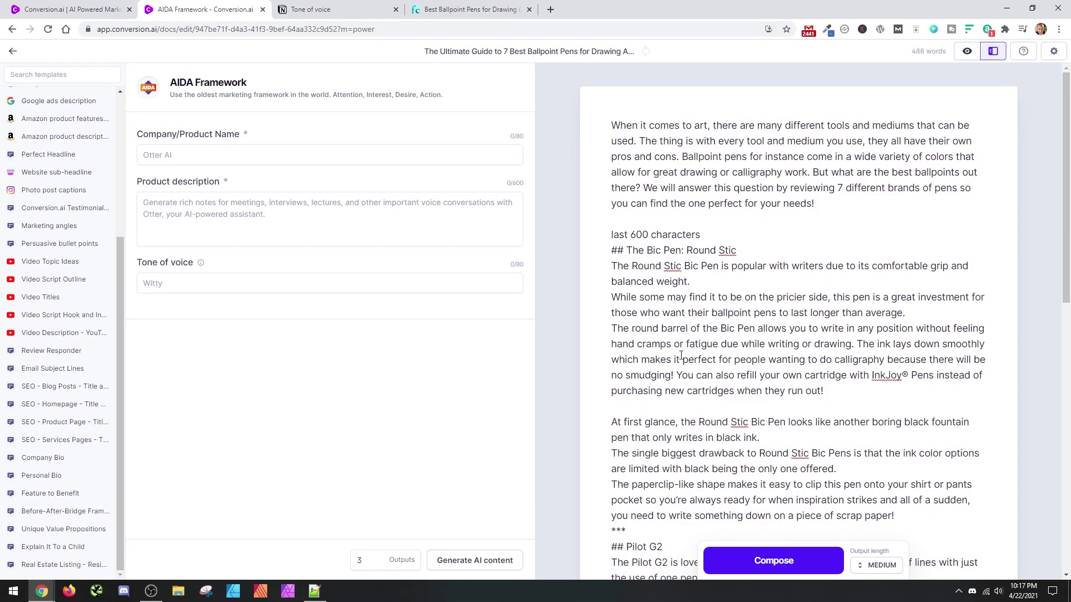
pyautogui.scroll(-10, 697, 357)
pyautogui.moveTo(872, 365); pyautogui.dragTo(597, 282)
pyautogui.hotkey('ctrl', 'c')
pyautogui.press('BackSpace')
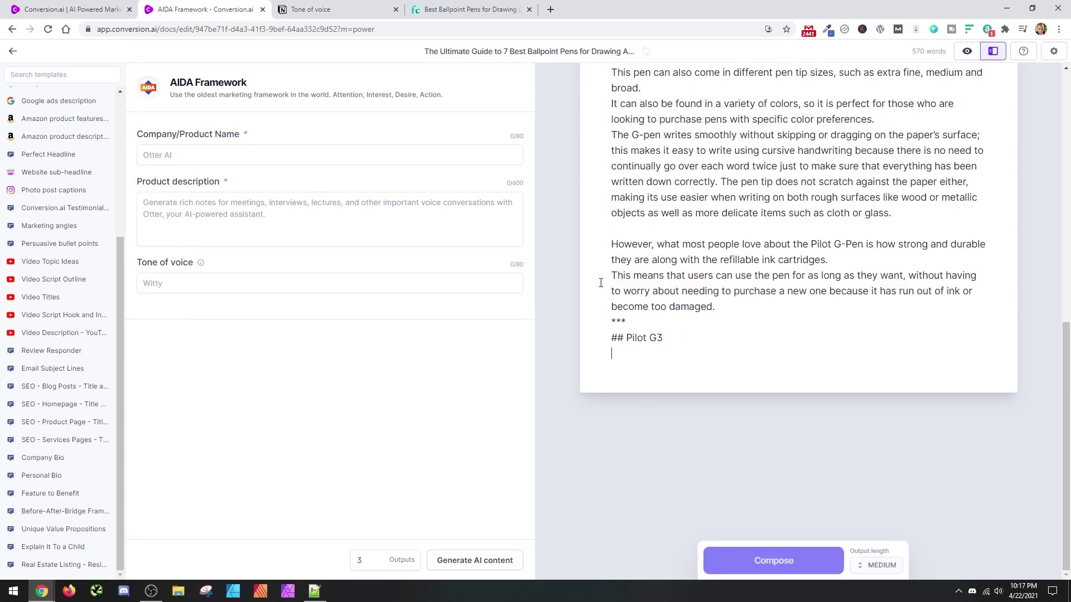
pyautogui.tripleClick(678, 353)
pyautogui.press('BackSpace')
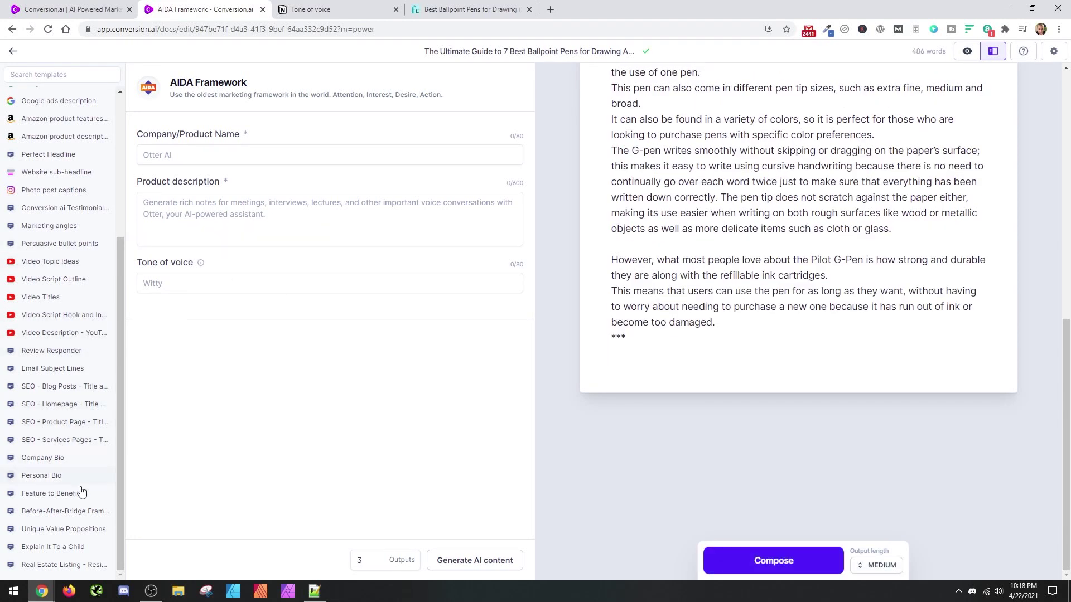
# - Generate three simplified versions of the copied introduction with the Explain It To a Child template at output grade level 6
pyautogui.click(82, 547)
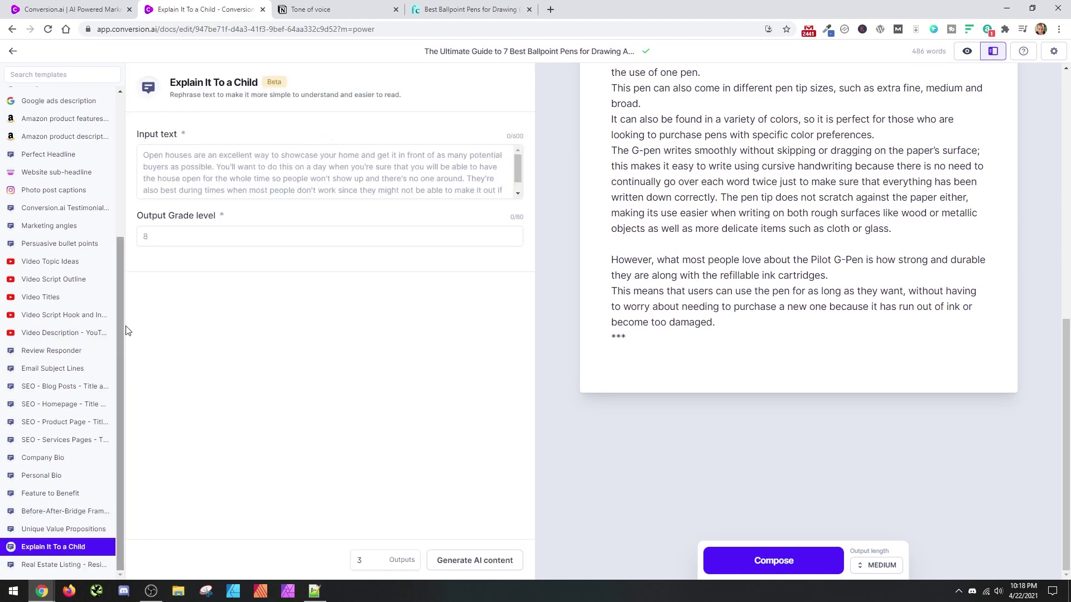
pyautogui.click(227, 178)
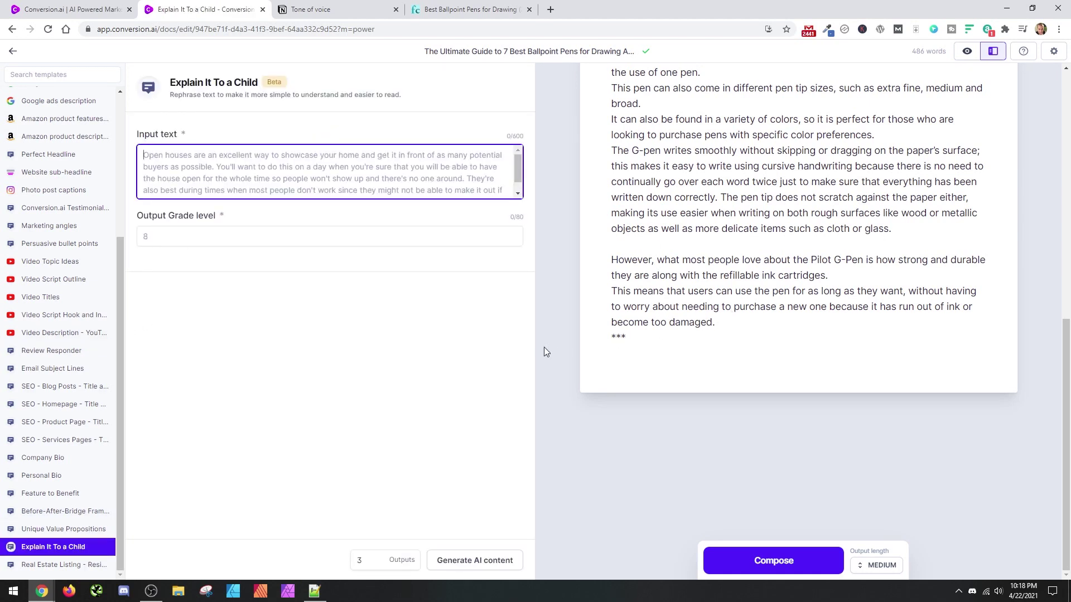
pyautogui.hotkey('ctrl', 'v')
pyautogui.click(177, 257)
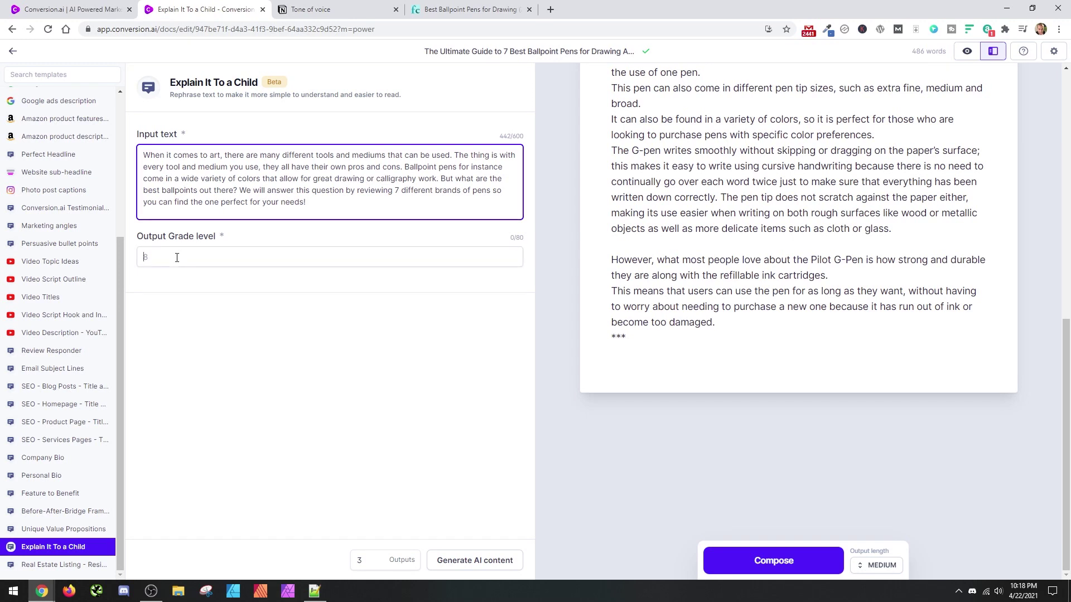
pyautogui.write('6')
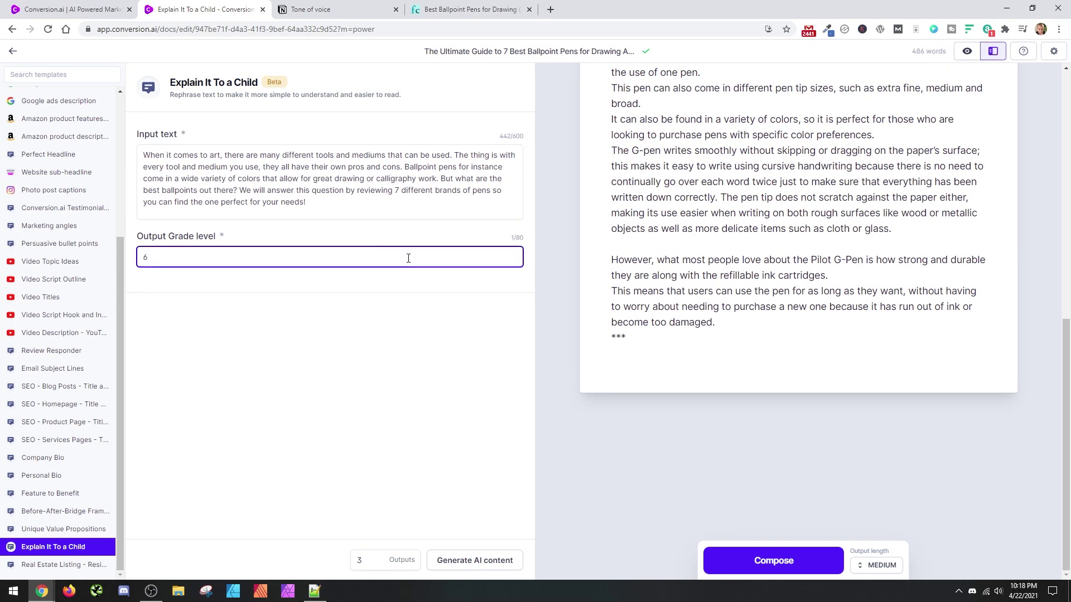
pyautogui.click(445, 560)
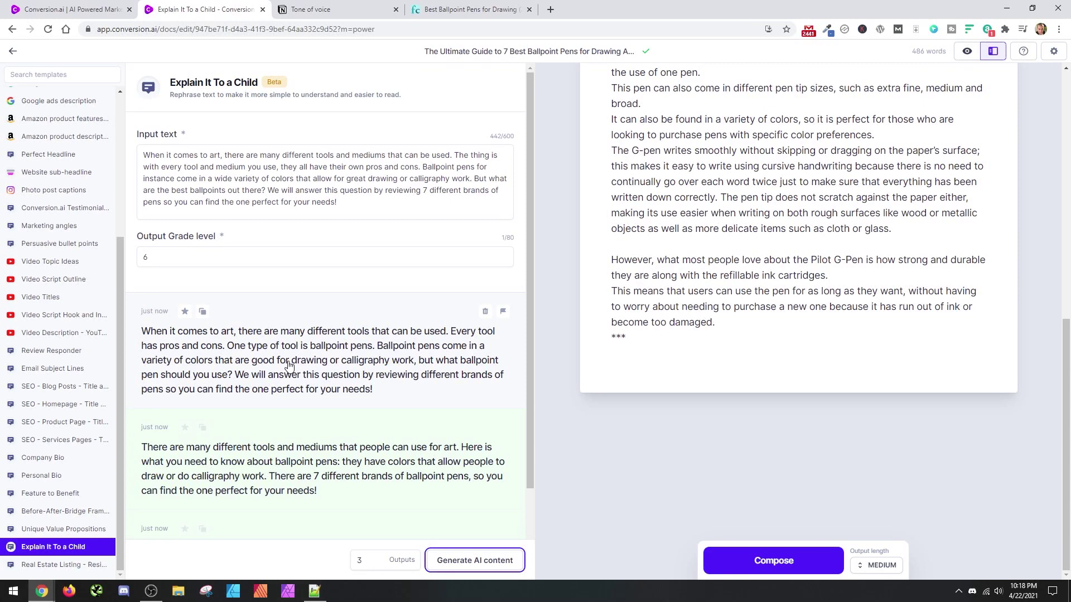
# - Review the generated versions, copy the first one, and paste it below the final *** separator in the article
pyautogui.scroll(-2, 370, 401)
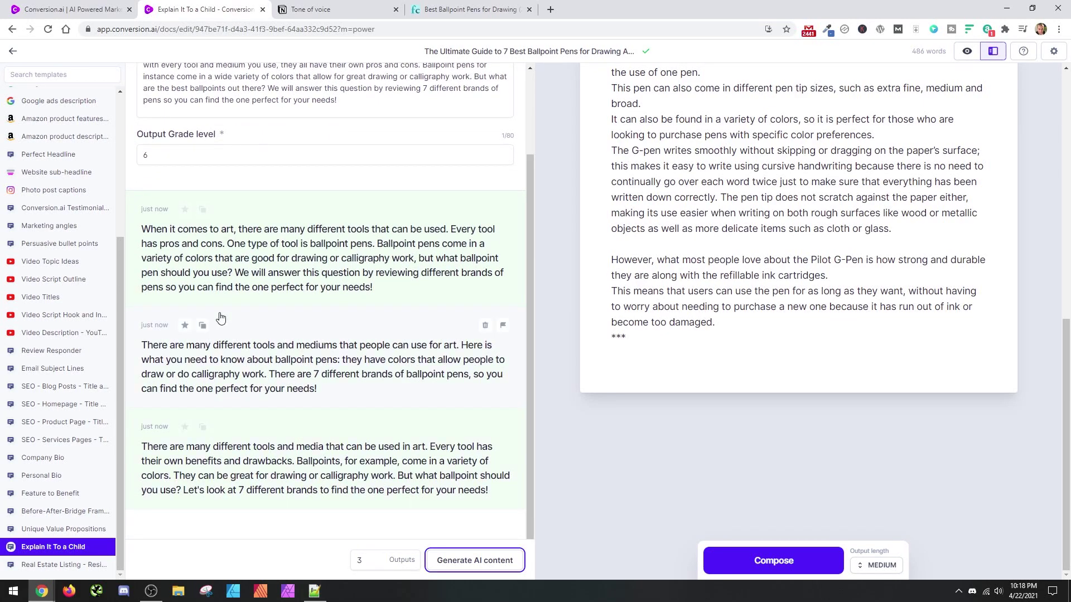
pyautogui.scroll(2, 228, 202)
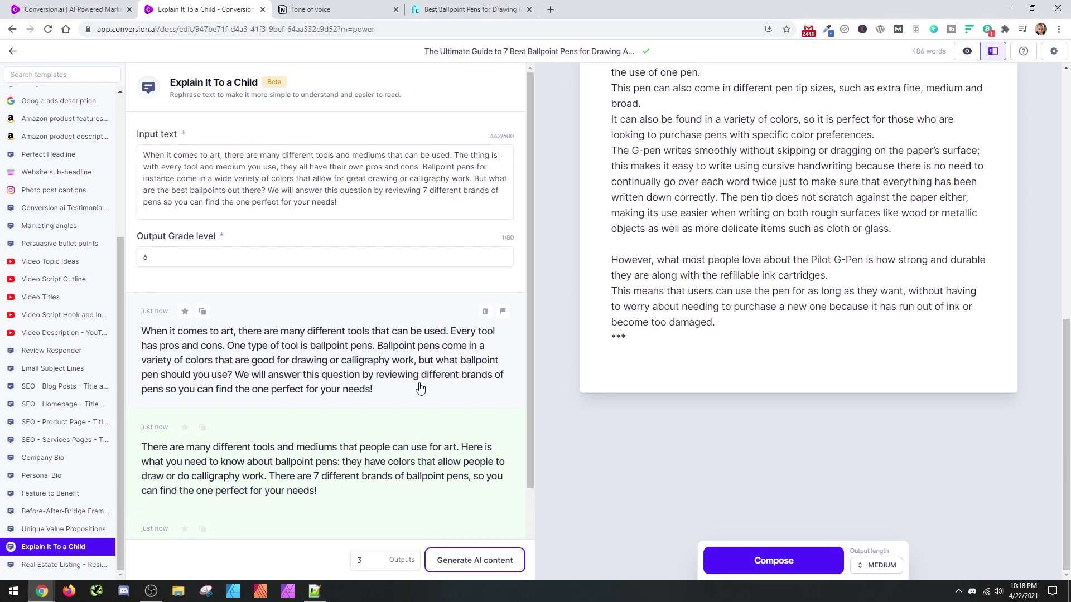
pyautogui.click(390, 400)
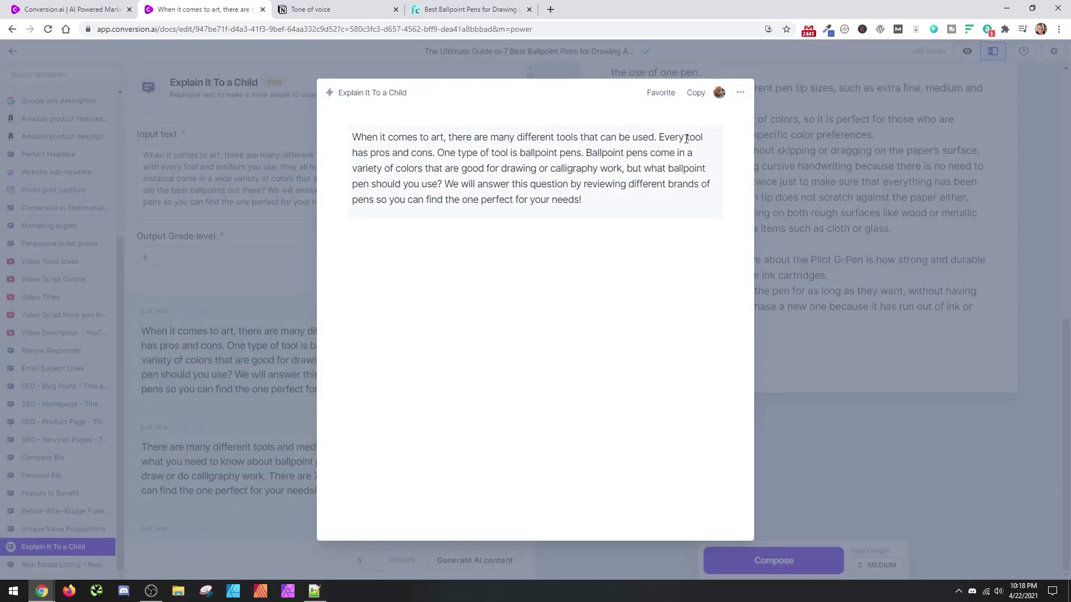
pyautogui.click(696, 94)
pyautogui.click(787, 162)
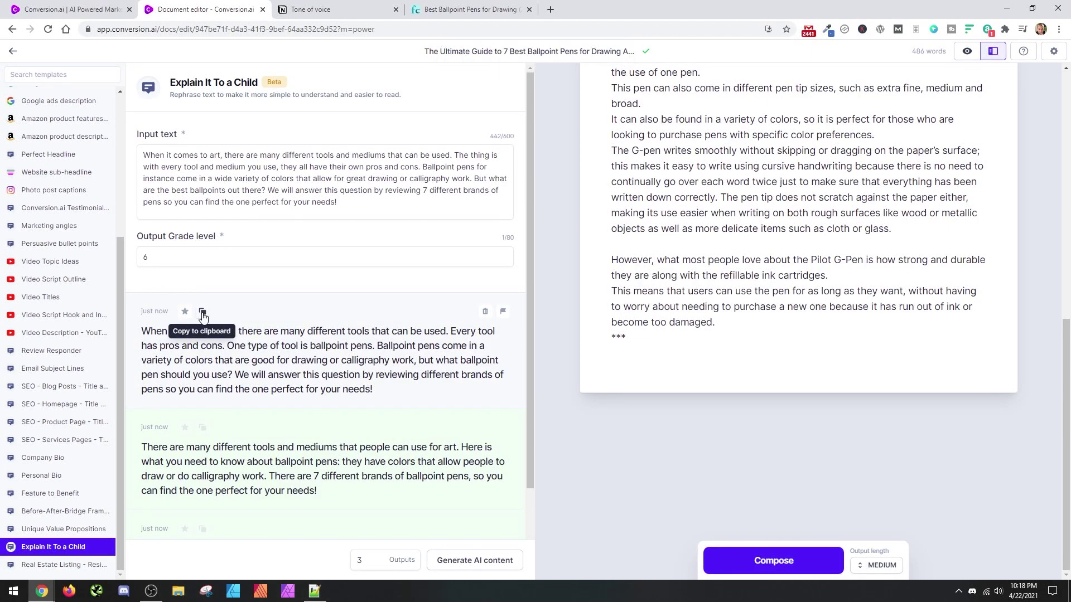
pyautogui.click(330, 360)
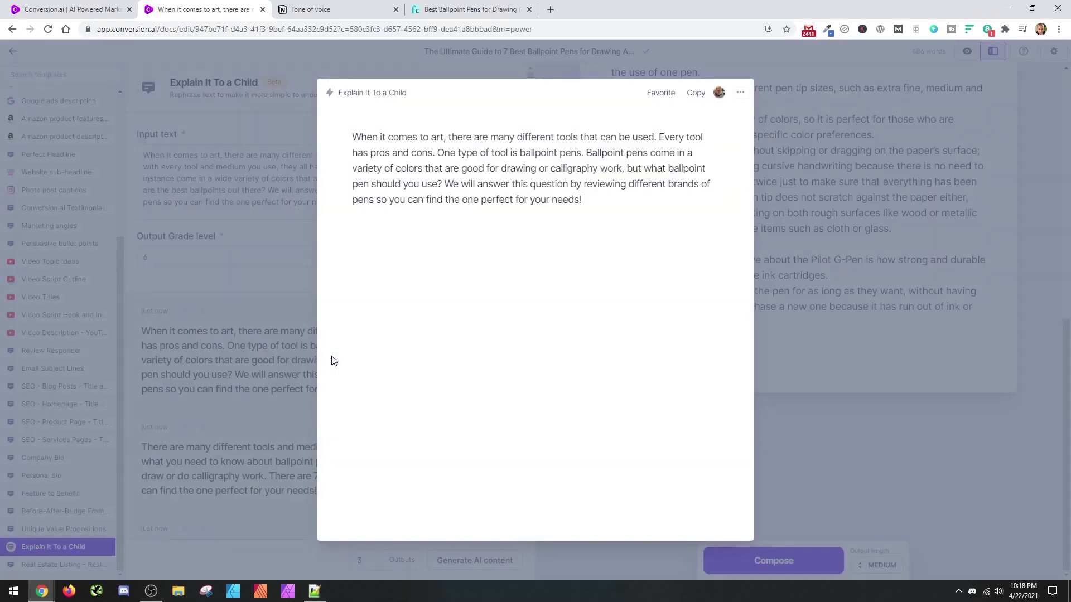
pyautogui.click(696, 100)
pyautogui.click(784, 118)
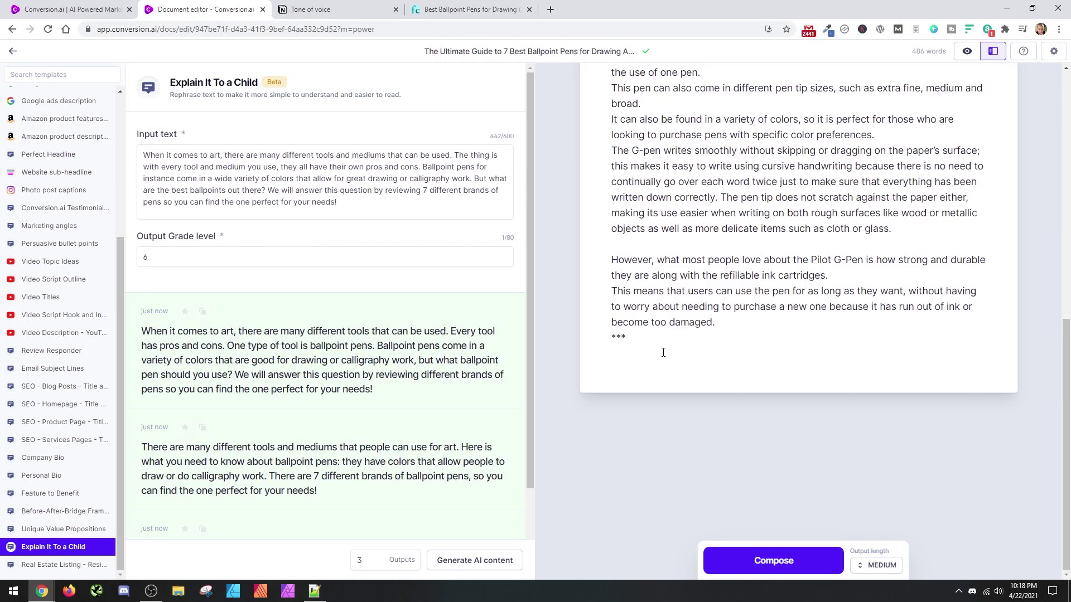
pyautogui.hotkey('ctrl', 'v')
pyautogui.scroll(-7, 682, 424)
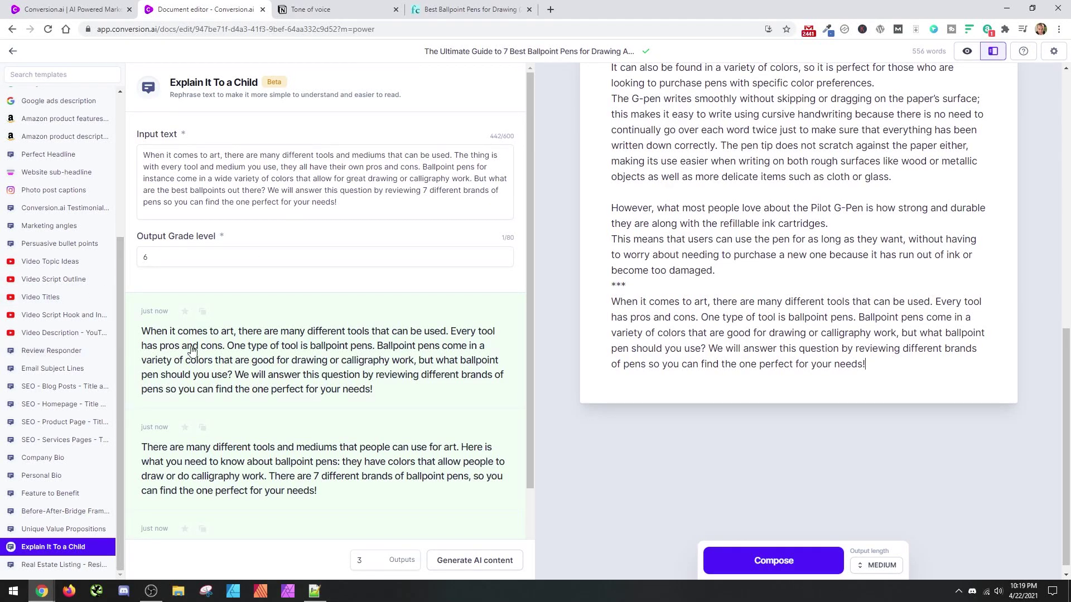
pyautogui.scroll(4, 64, 446)
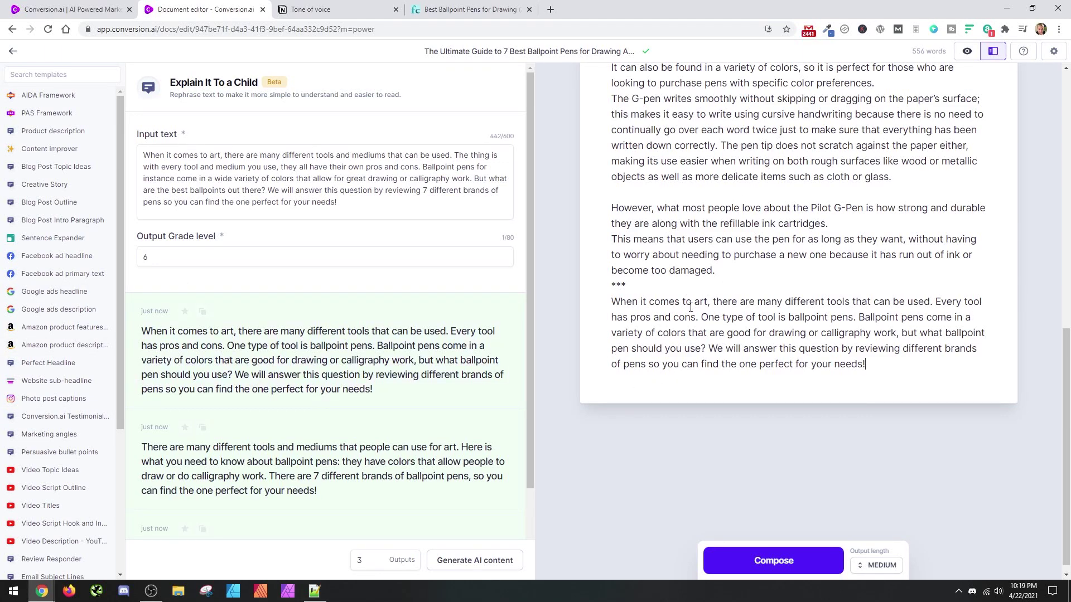
pyautogui.scroll(4, 802, 323)
pyautogui.scroll(5, 802, 322)
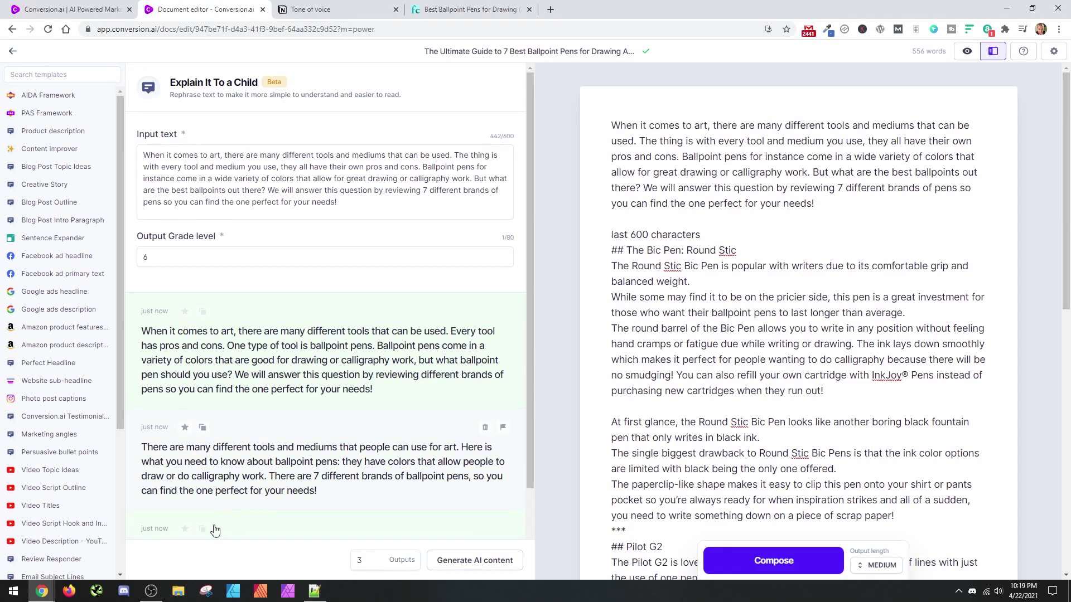
pyautogui.moveTo(150, 595)
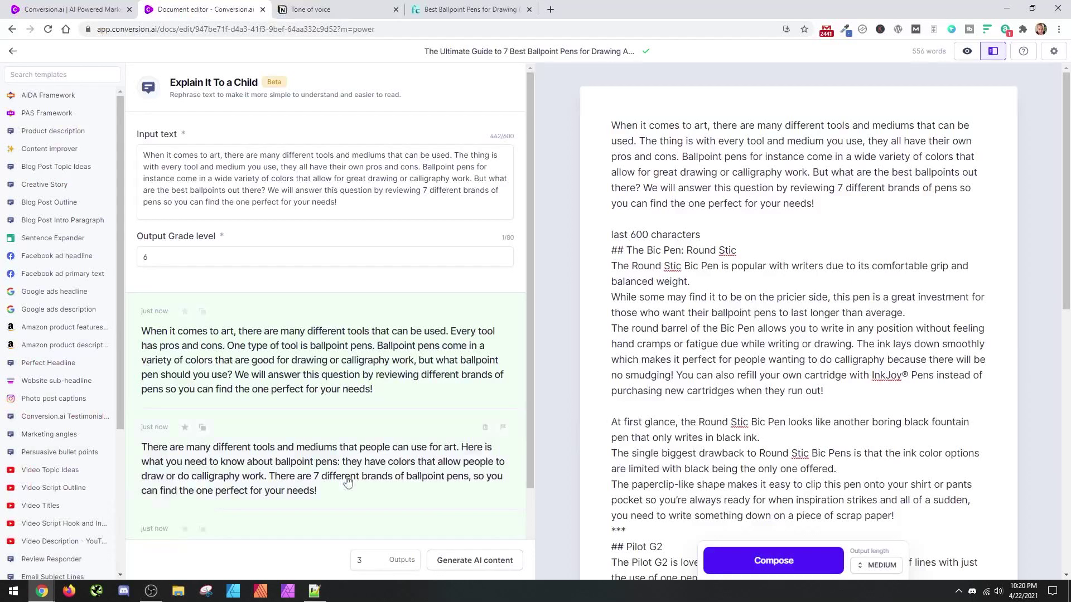
pyautogui.click(151, 591)
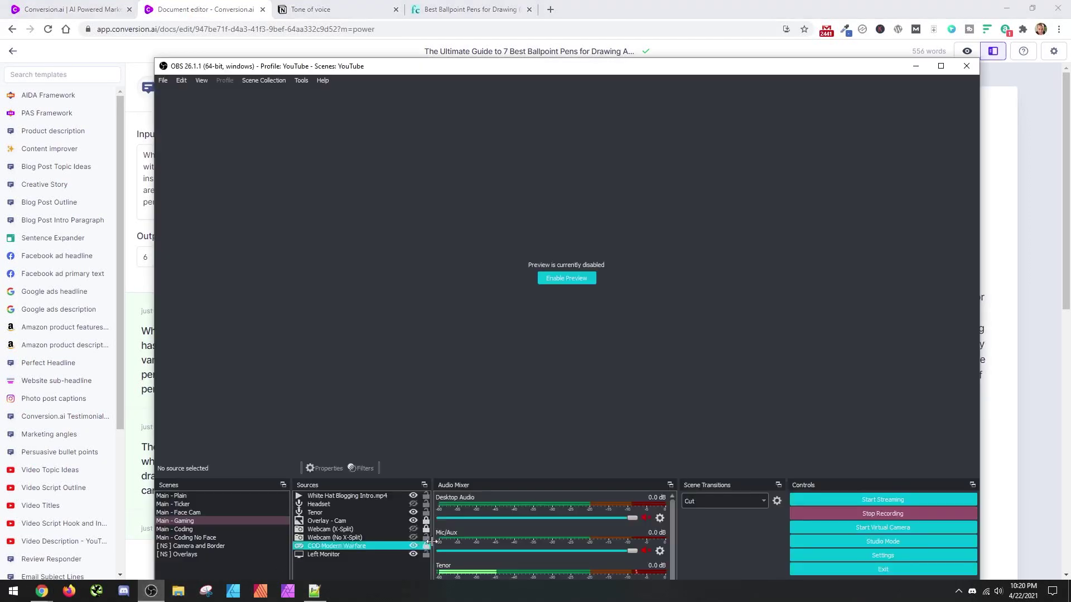